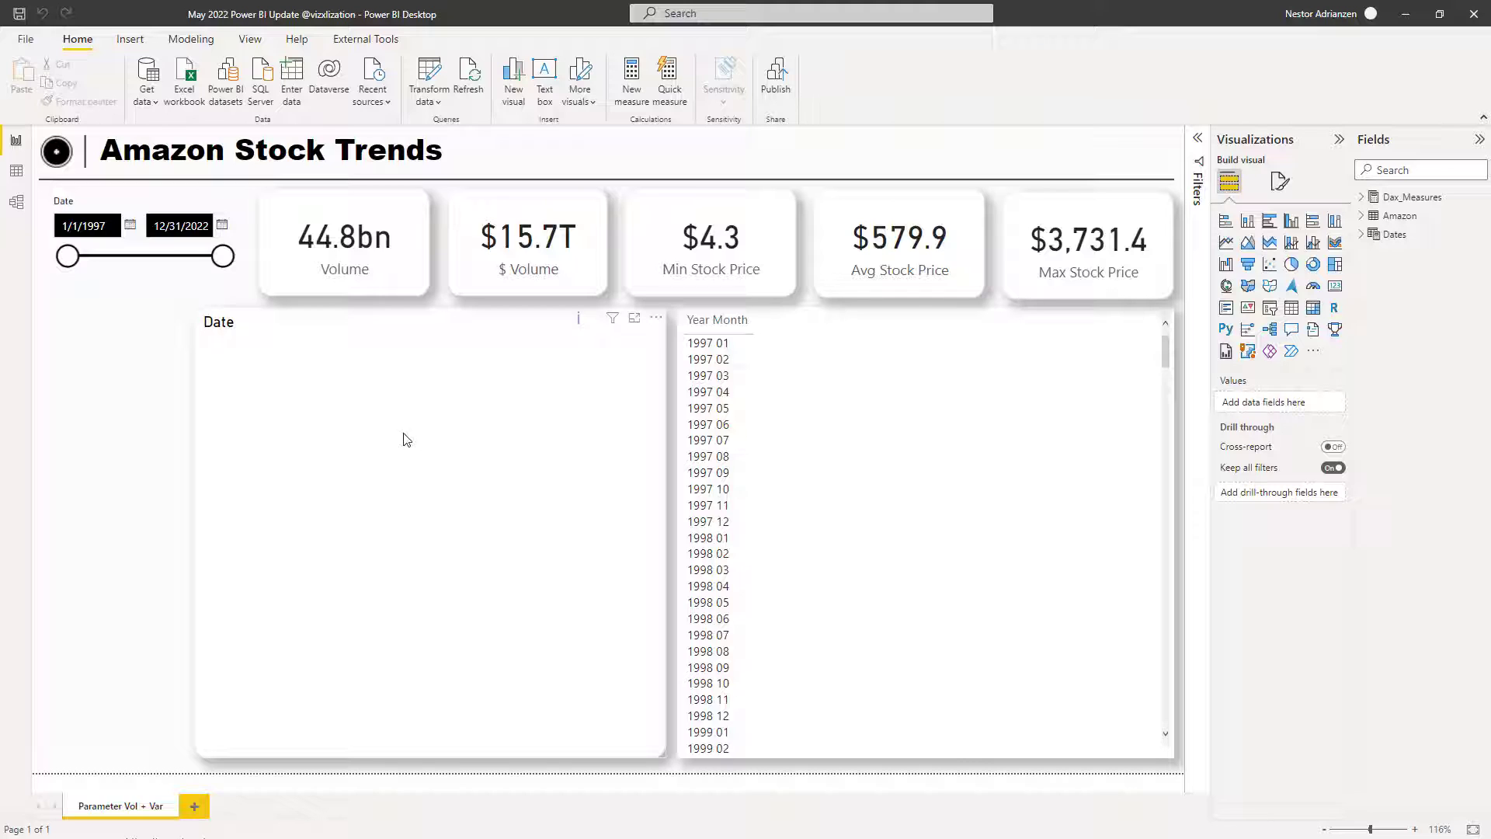
- Examine the fields of the Amazon and Dates tables and the measure folders Avg Price, Volume and Volume Variance in Dax_Measures
{"action": "mouse_move", "coordinate": [631, 331]}
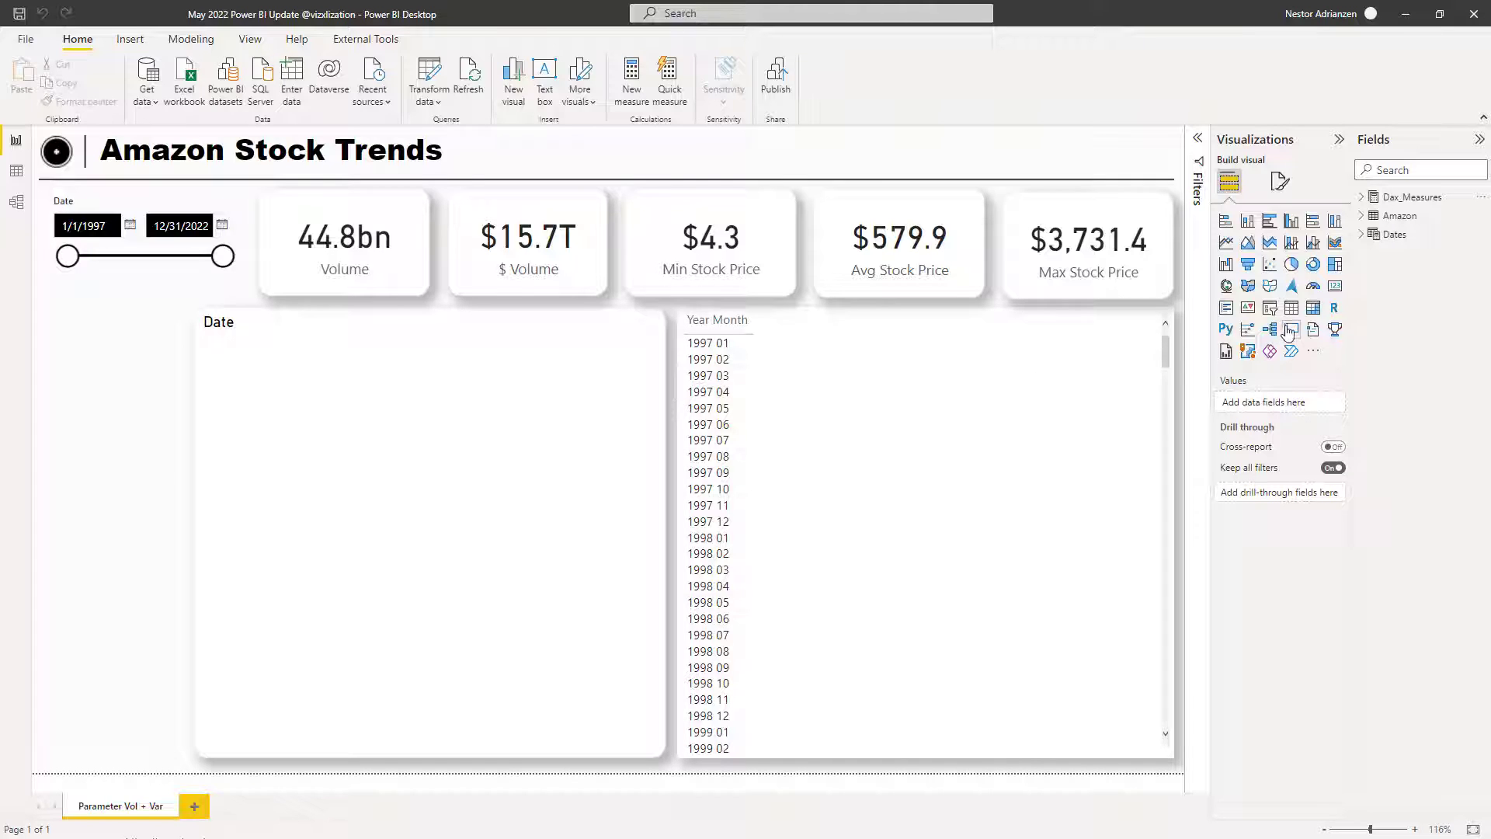
{"action": "left_click", "coordinate": [1365, 220]}
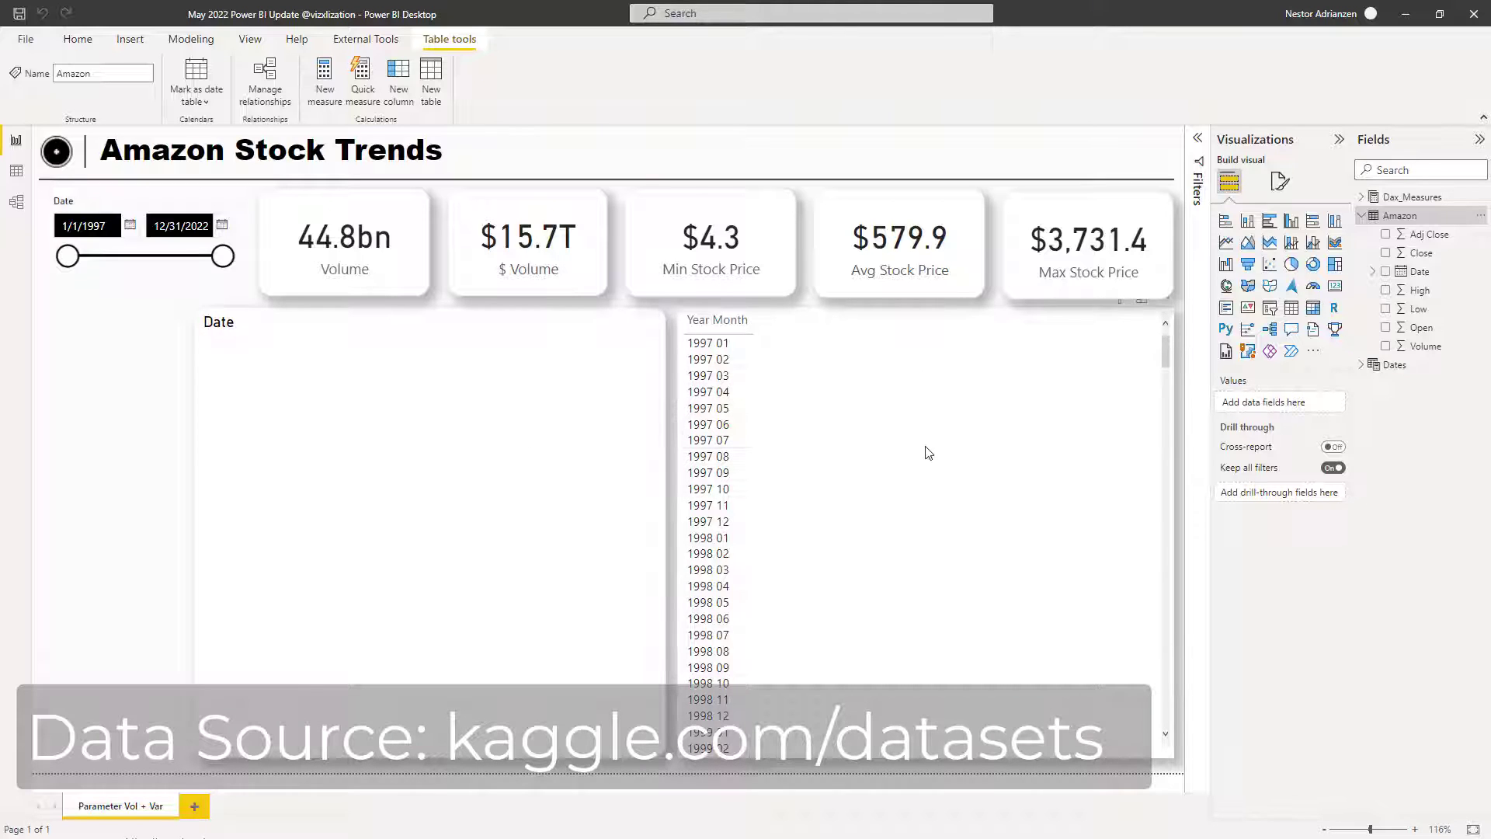
{"action": "left_click", "coordinate": [1361, 197]}
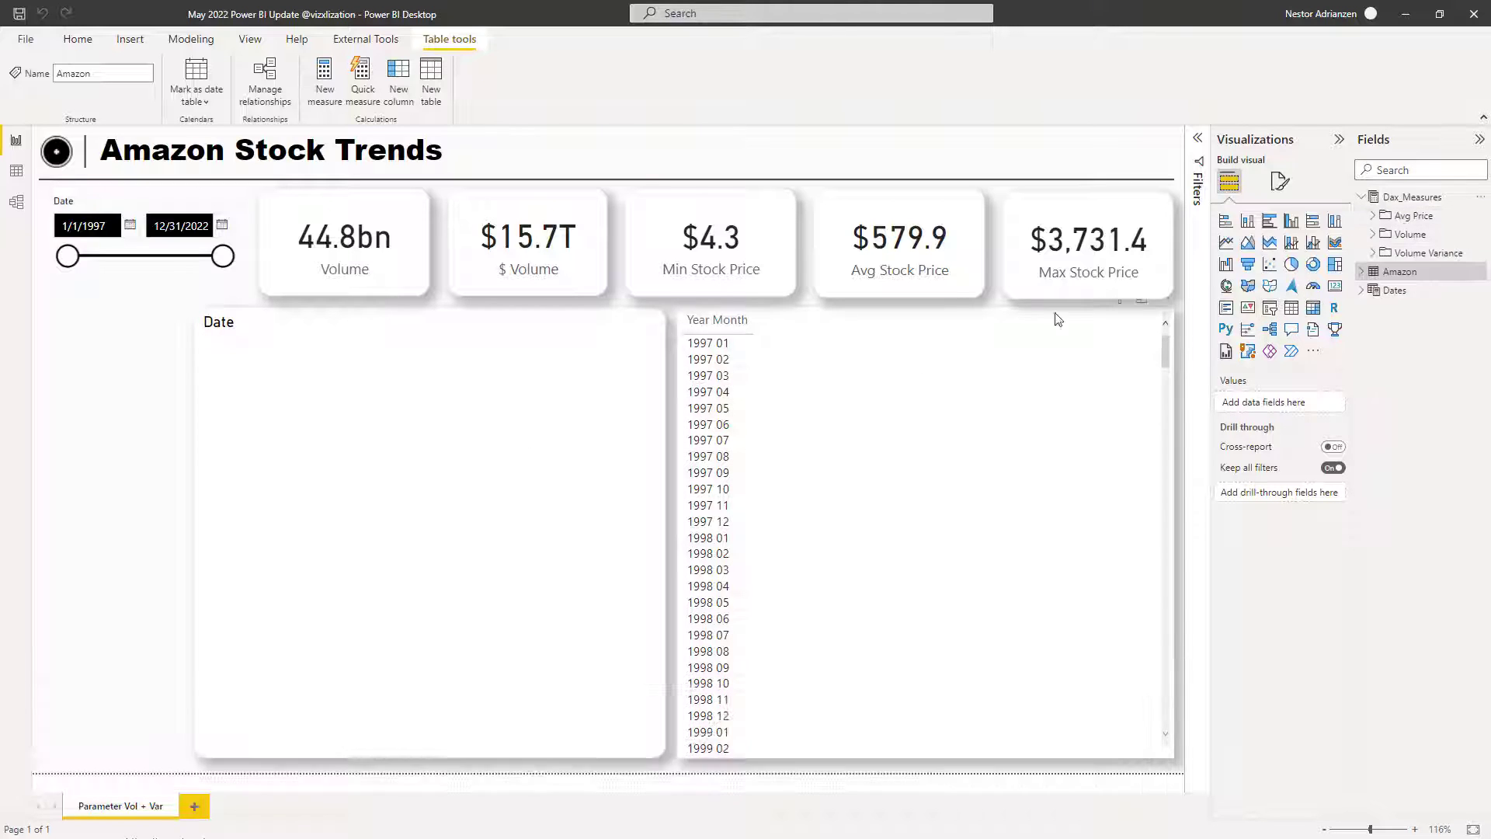
{"action": "left_click", "coordinate": [1374, 216]}
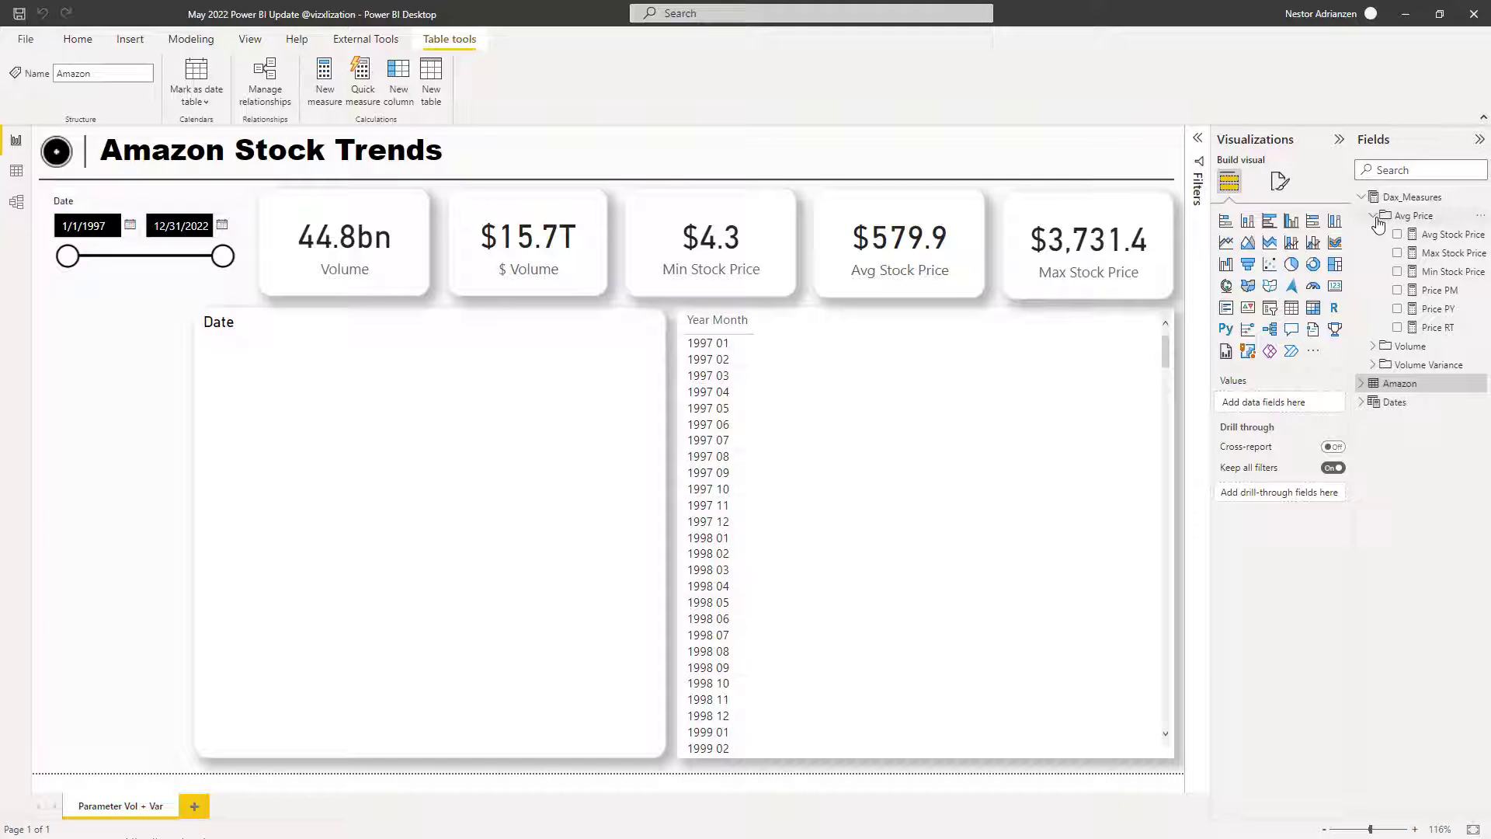
{"action": "left_click", "coordinate": [1375, 216]}
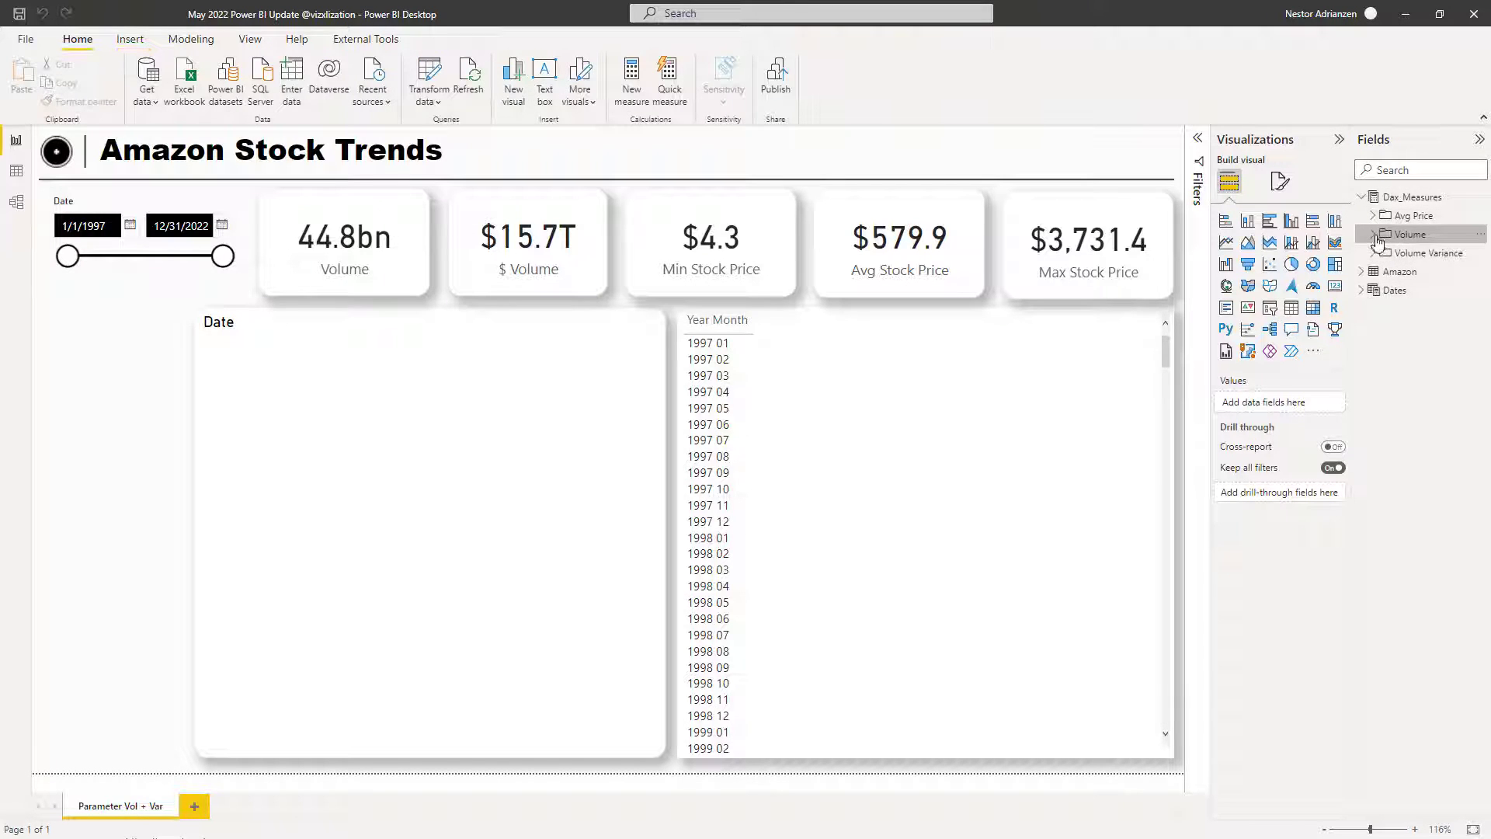
{"action": "left_click", "coordinate": [1375, 236]}
{"action": "left_click", "coordinate": [1376, 237]}
{"action": "left_click", "coordinate": [1375, 254]}
{"action": "left_click", "coordinate": [1375, 254]}
{"action": "left_click", "coordinate": [1362, 292]}
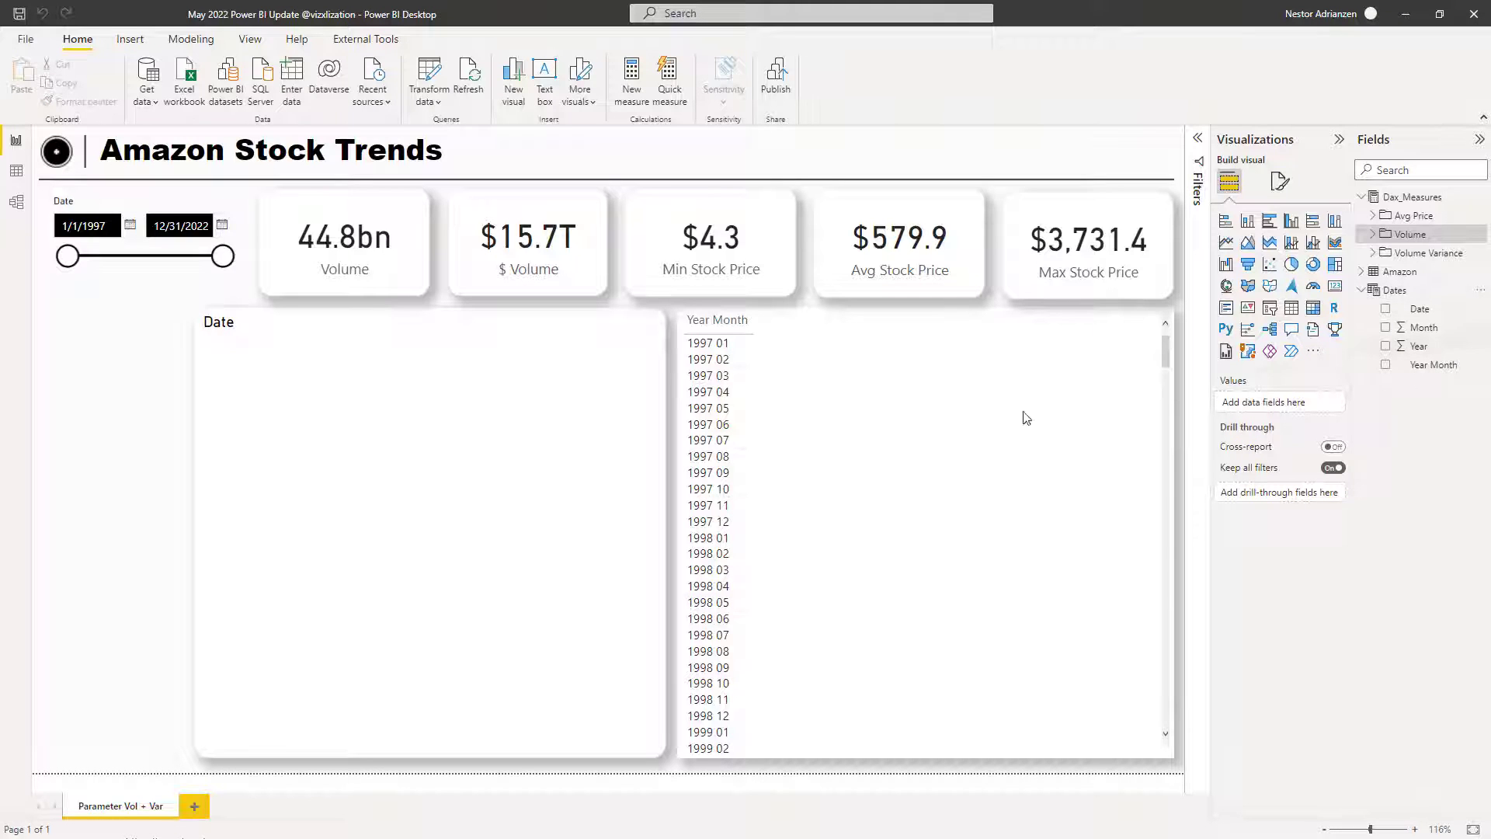
{"action": "left_click", "coordinate": [1363, 293]}
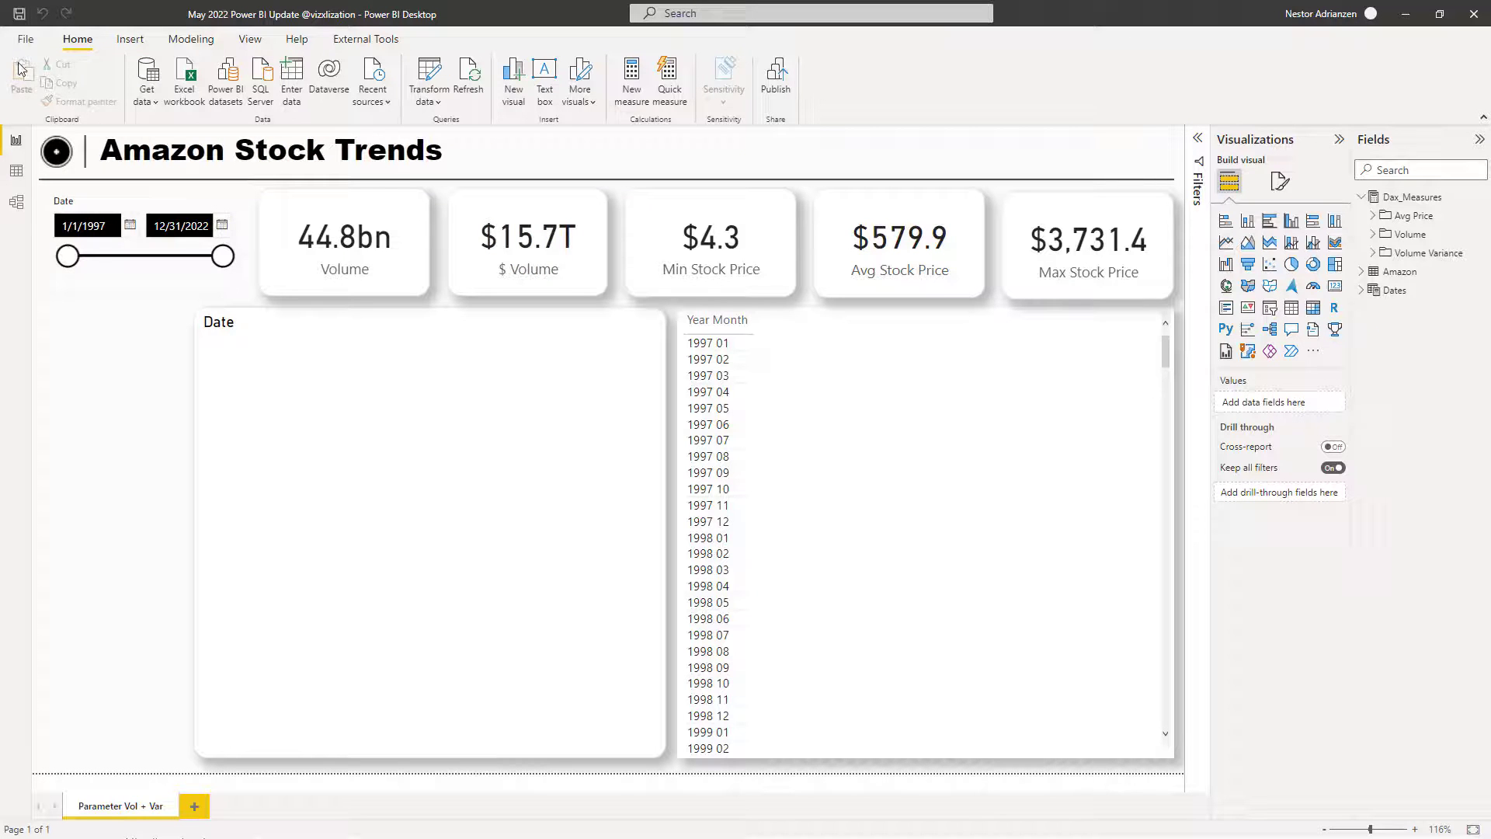
- Check in the application options whether the Field parameters preview feature is enabled, leaving the options without changes
{"action": "left_click", "coordinate": [26, 39]}
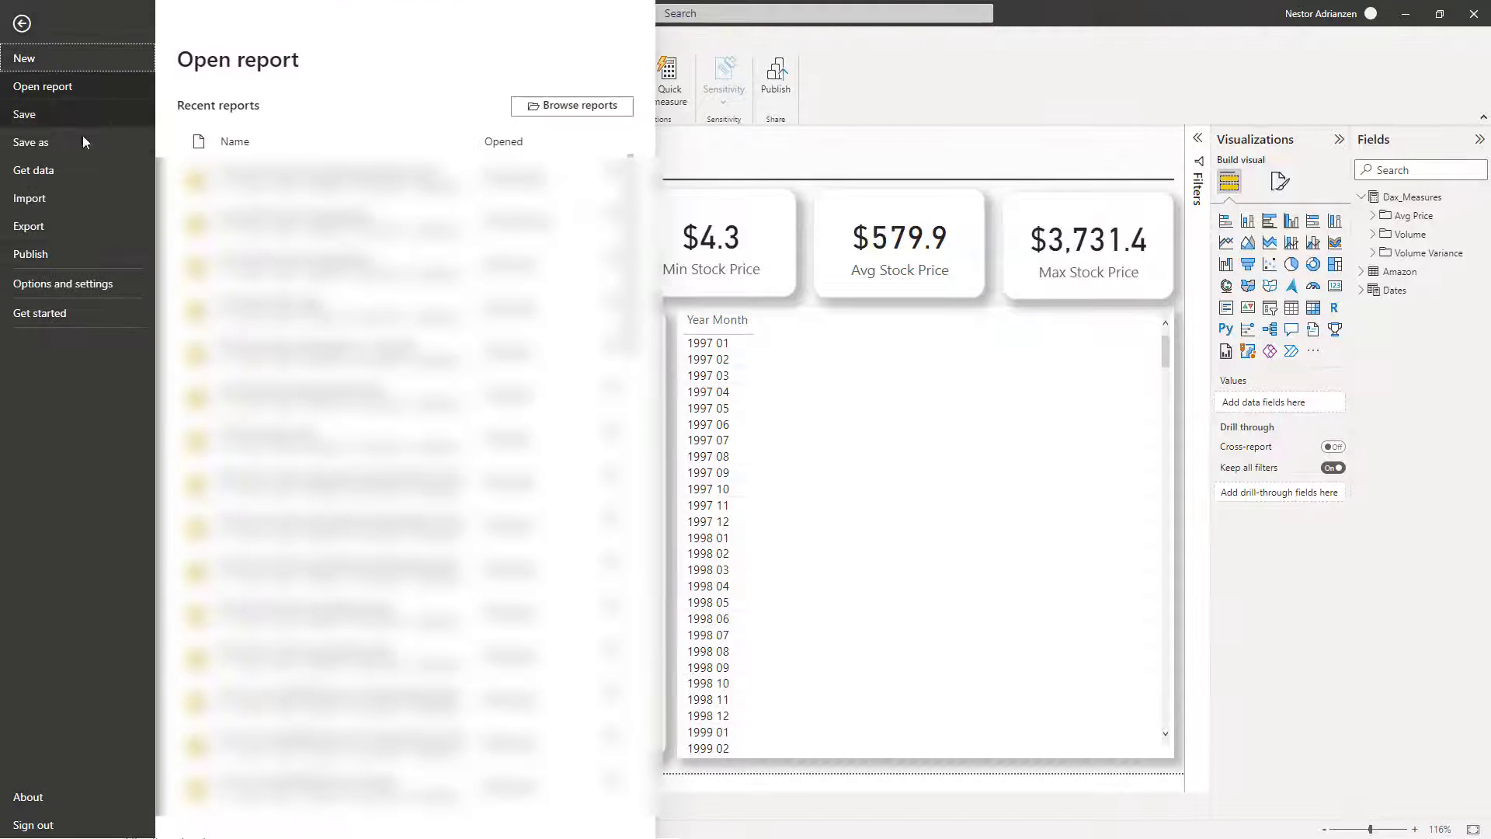
{"action": "left_click", "coordinate": [63, 284]}
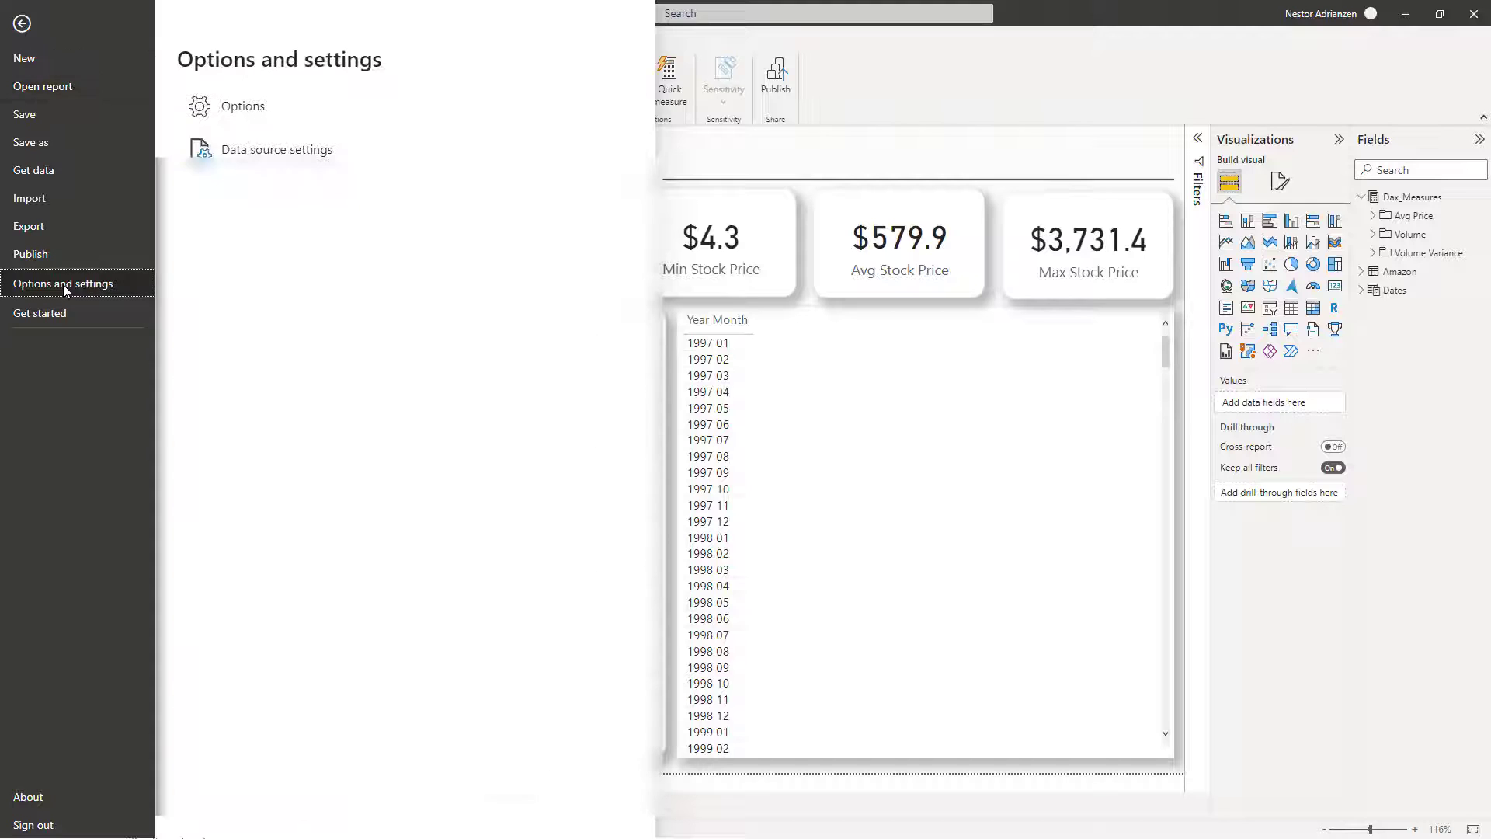
{"action": "left_click", "coordinate": [282, 121]}
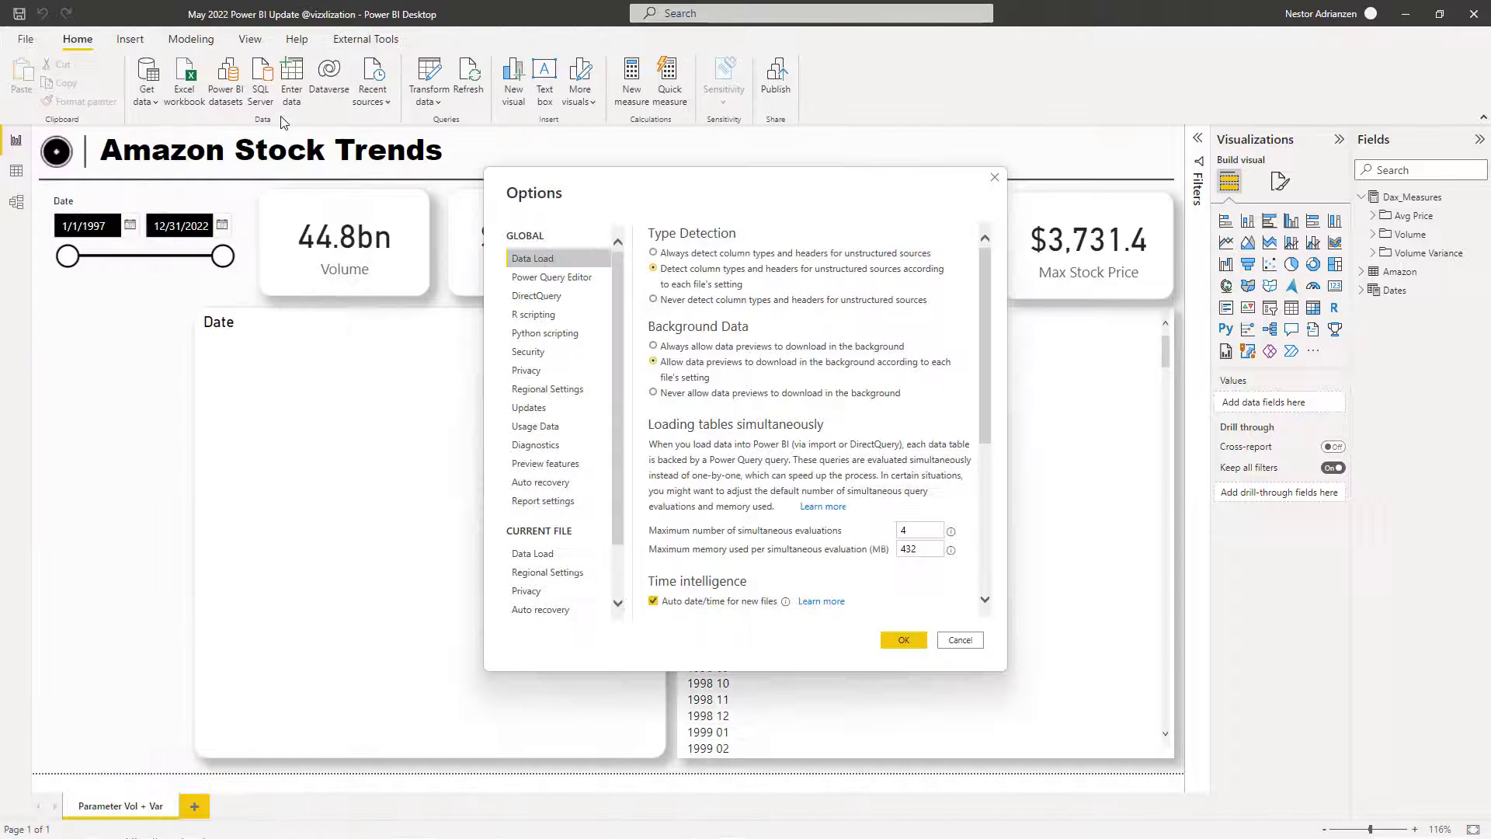
{"action": "left_click", "coordinate": [555, 466]}
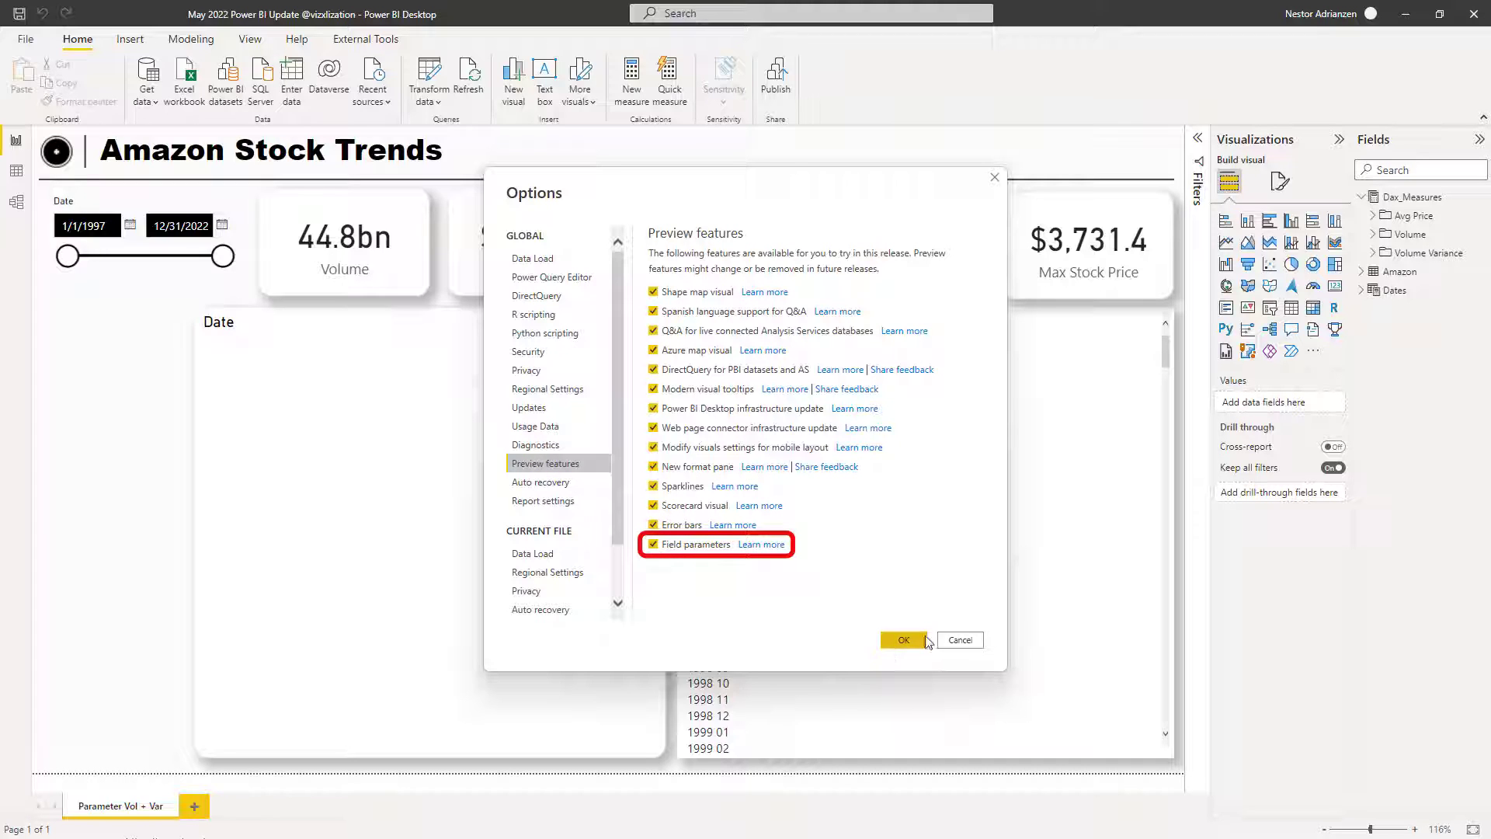
{"action": "left_click", "coordinate": [961, 640]}
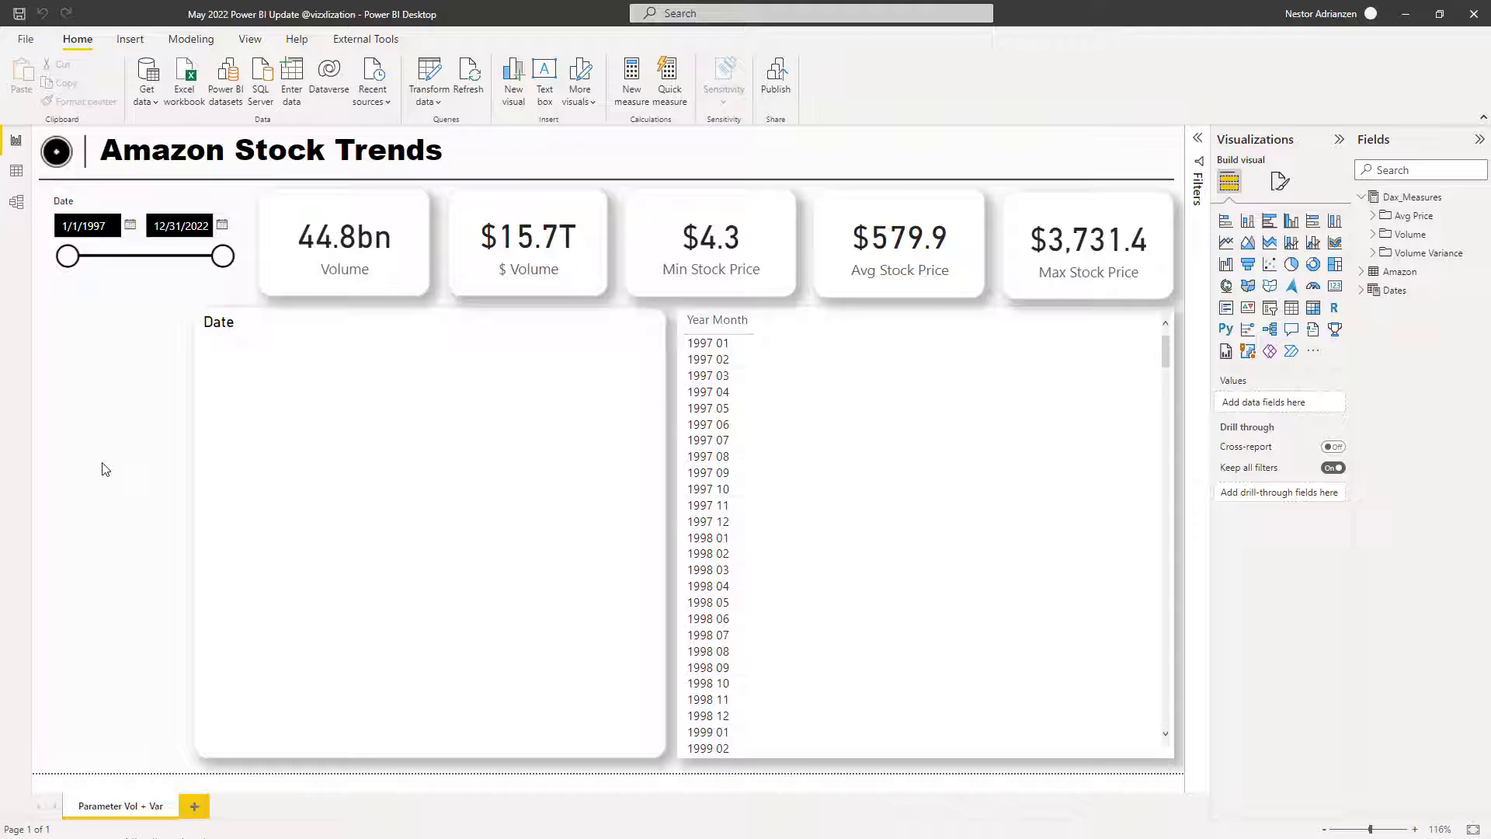
- Start a new fields parameter and name it "Vol + Var"
{"action": "left_click", "coordinate": [203, 45]}
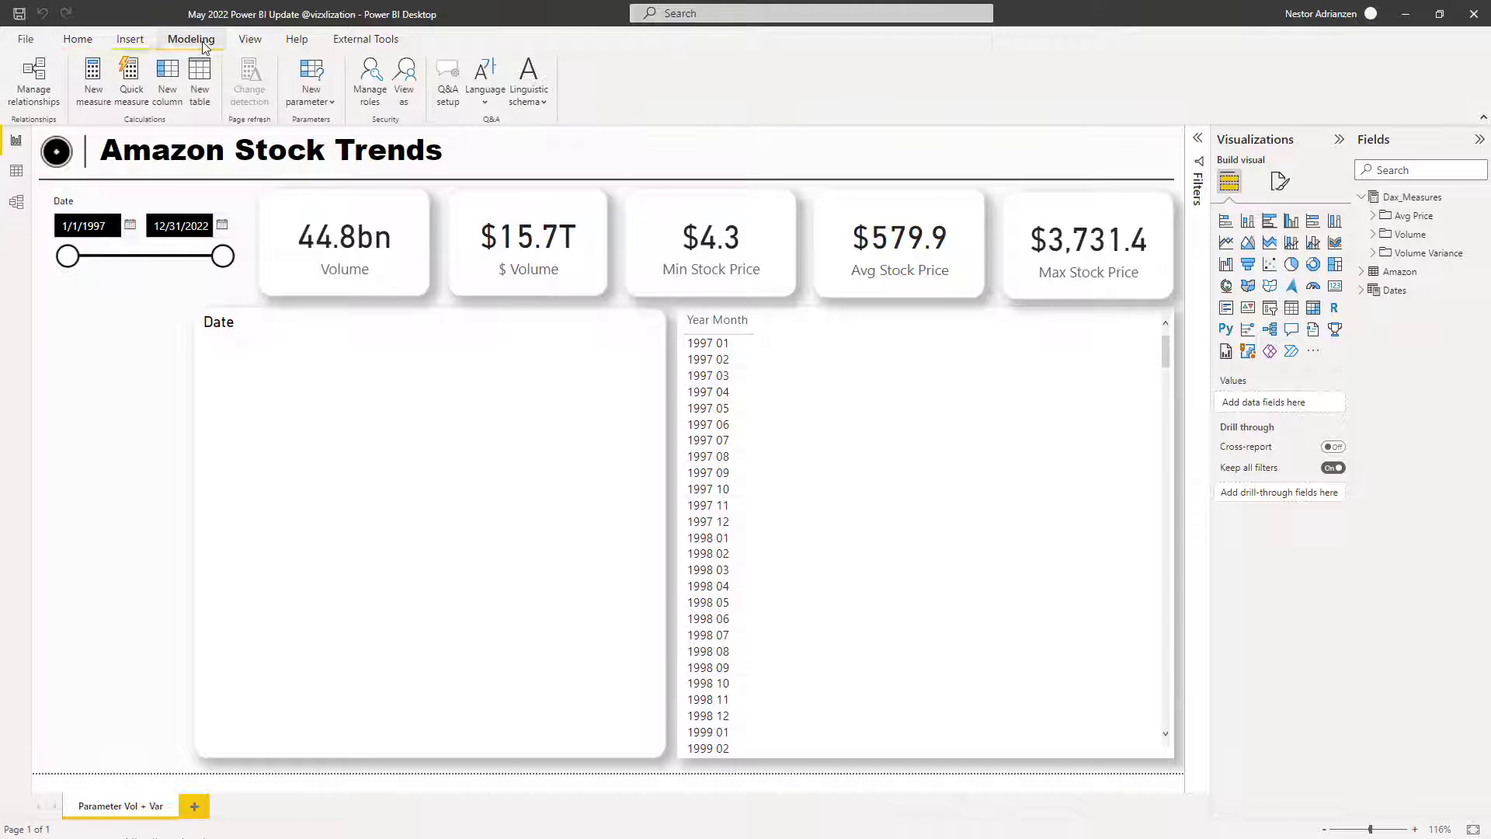
{"action": "left_click", "coordinate": [327, 109]}
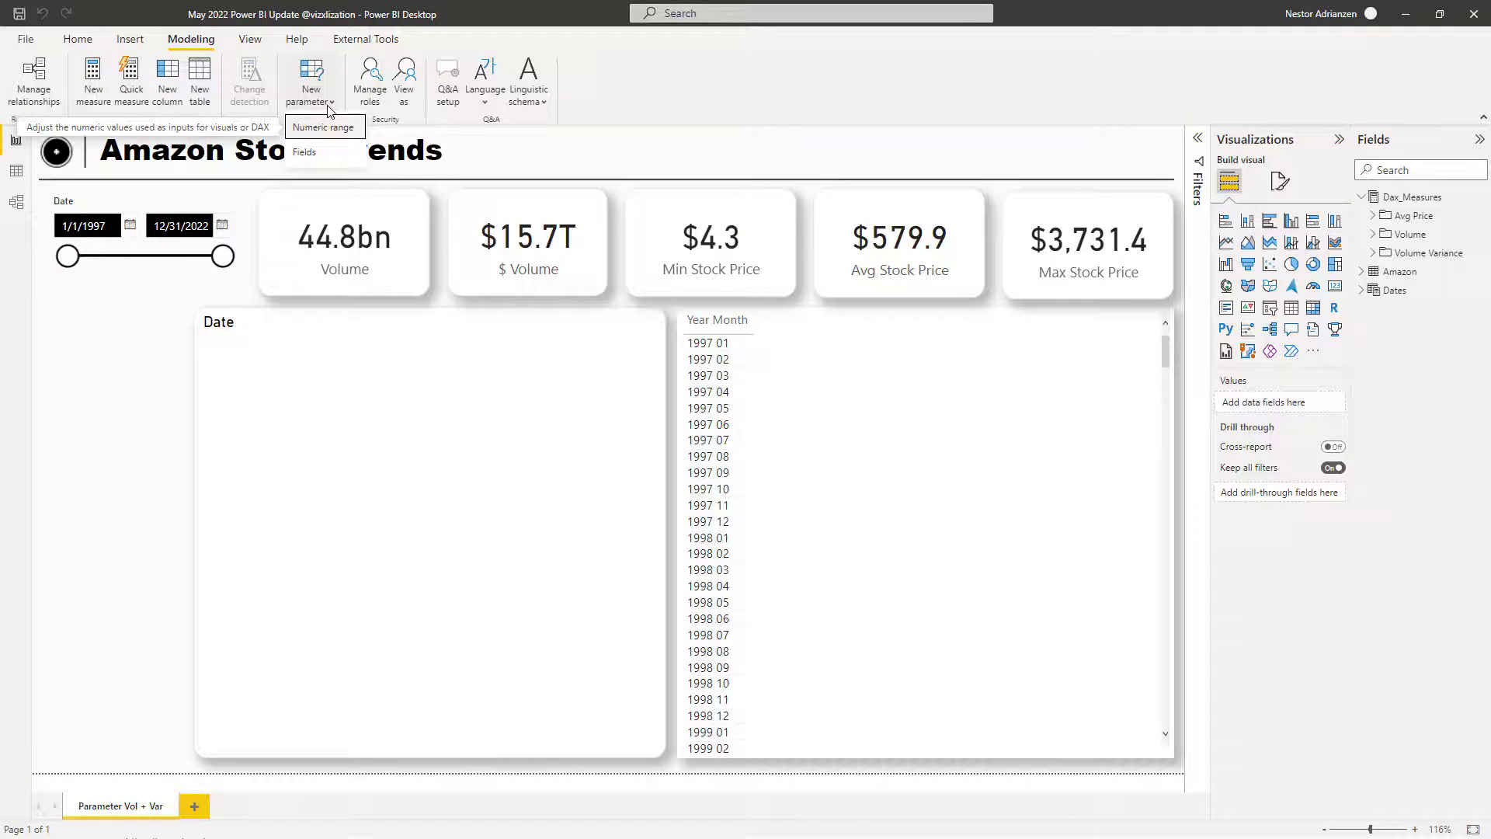
{"action": "left_click", "coordinate": [326, 157]}
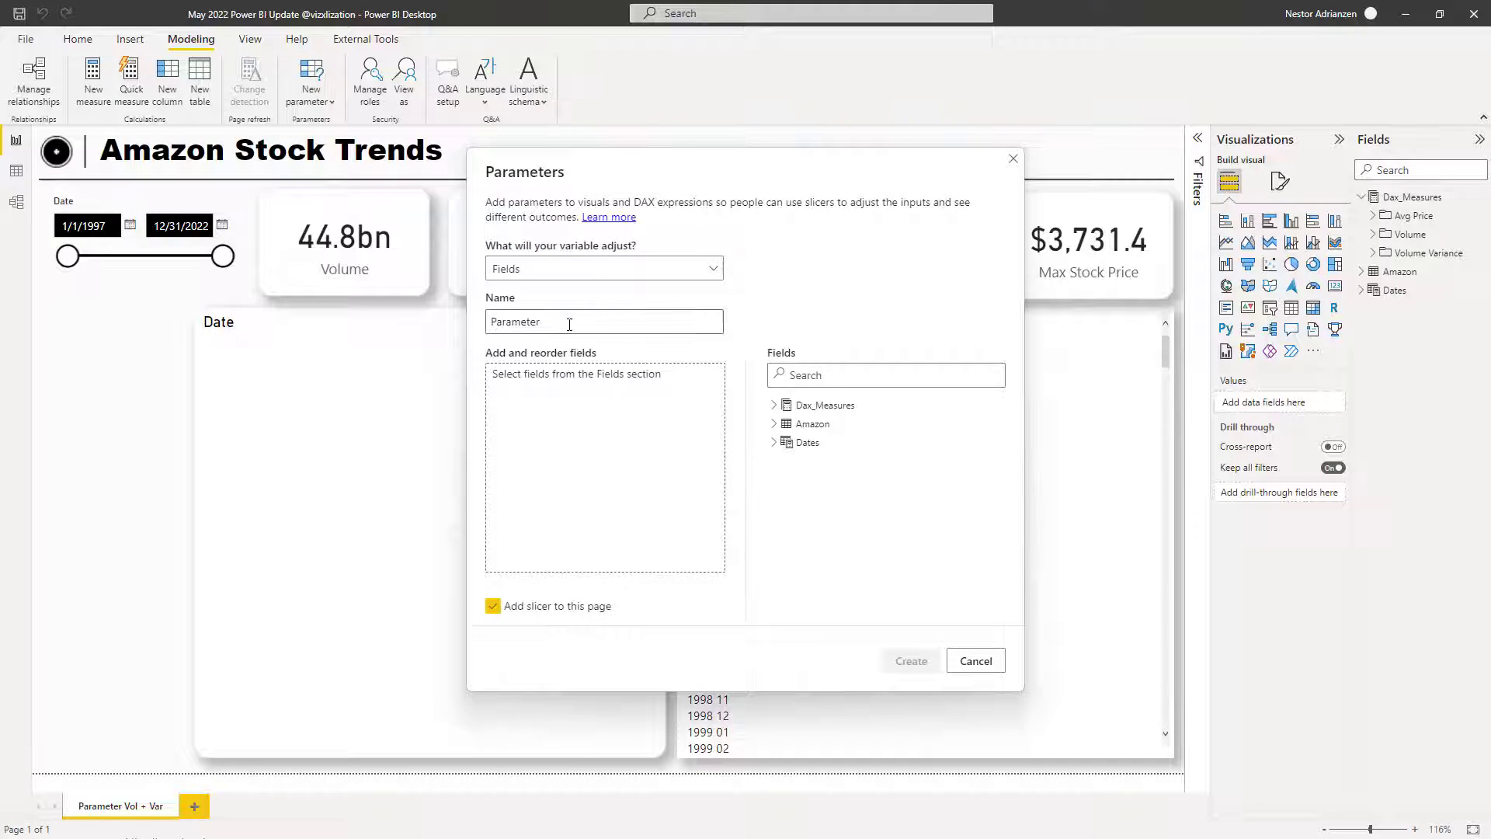
{"action": "double_click", "coordinate": [569, 326]}
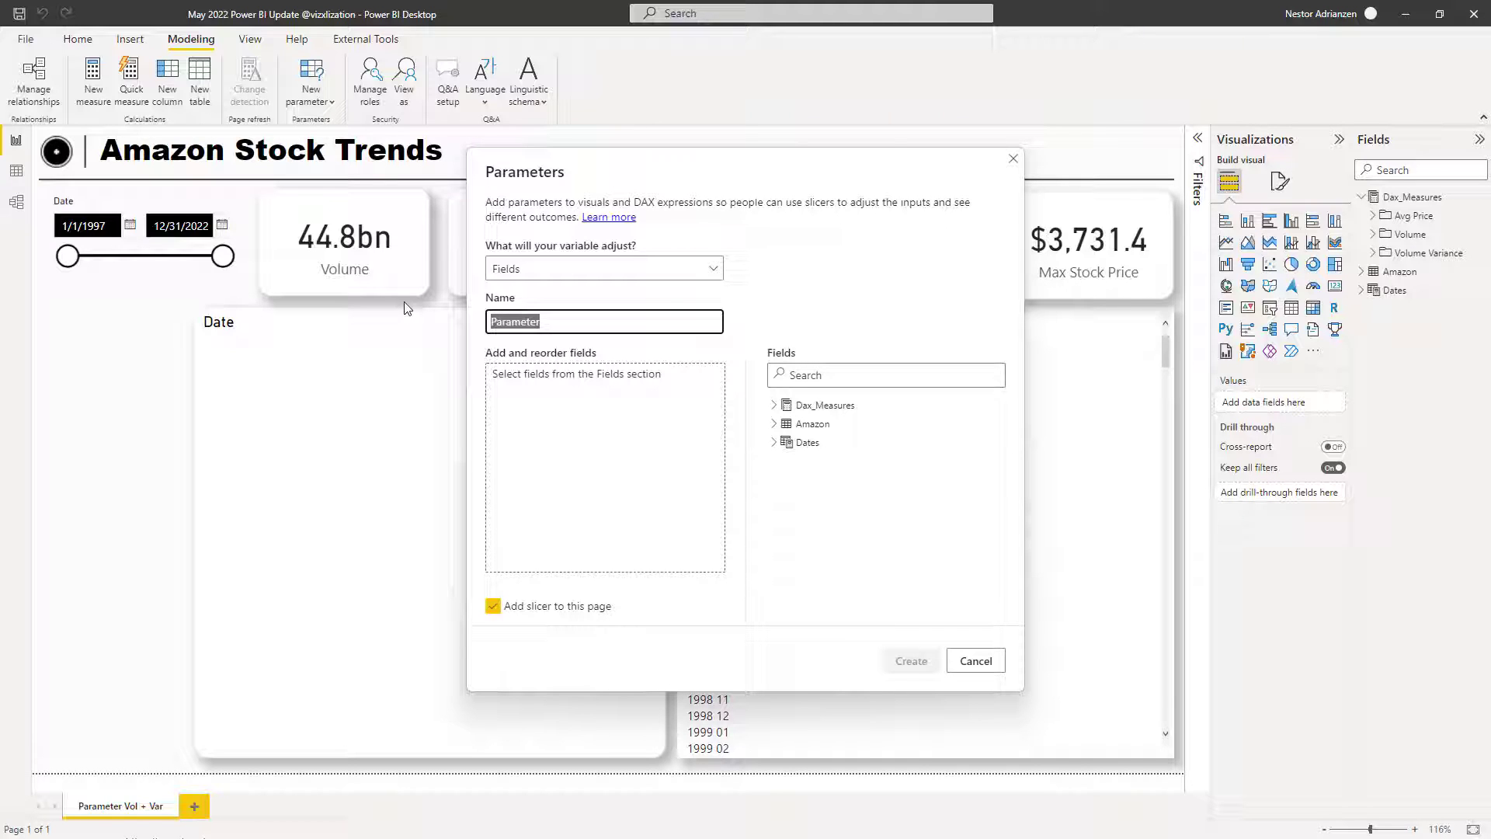
{"action": "type", "text": "Vol + Var"}
- Add the measures $ Volume, $ Volume PM, $ Volume PQ and $ Volume PY to the parameter in that order
{"action": "left_click", "coordinate": [824, 405]}
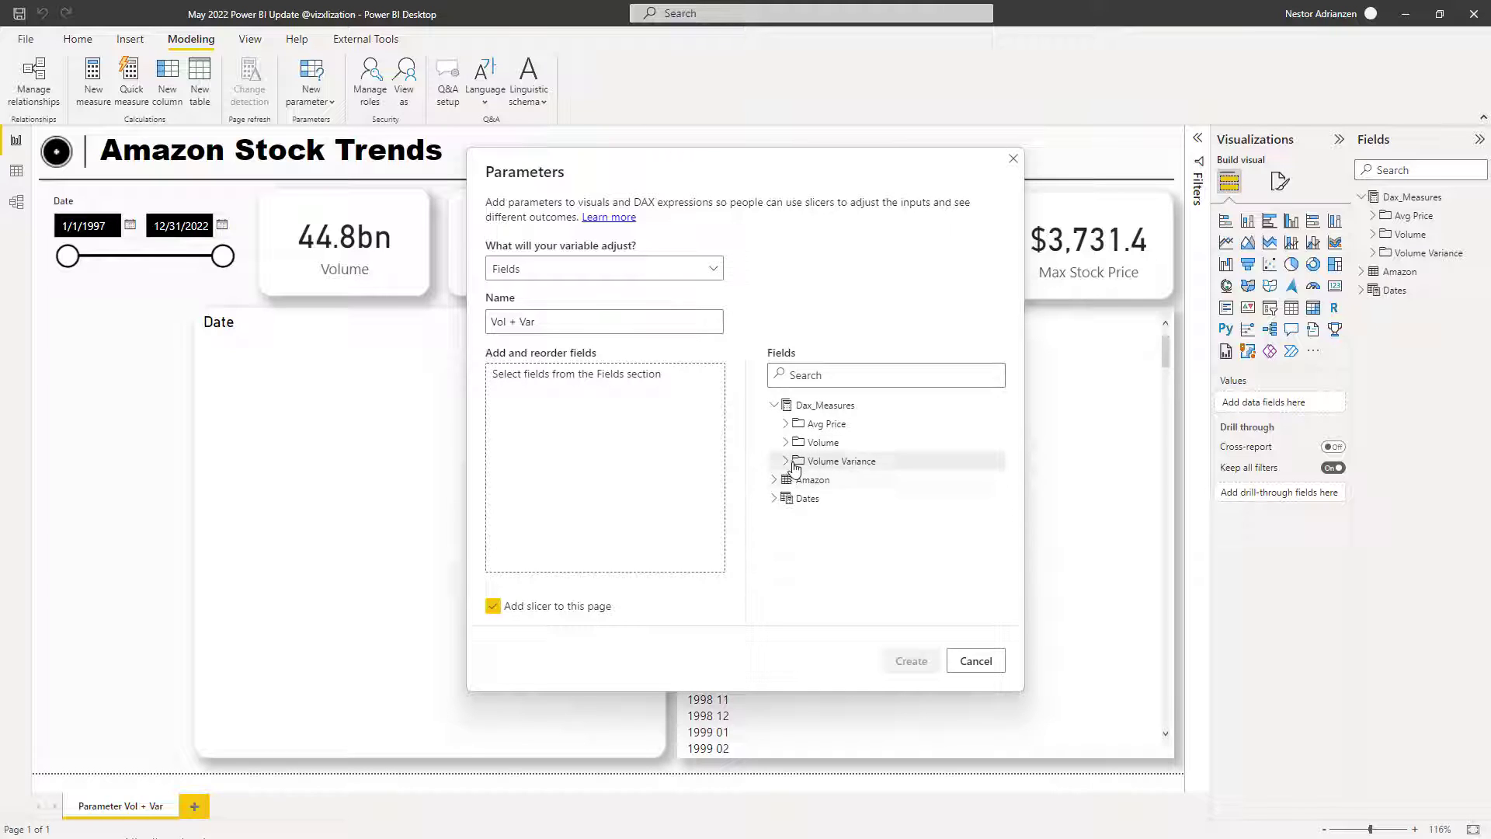
{"action": "left_click", "coordinate": [787, 444]}
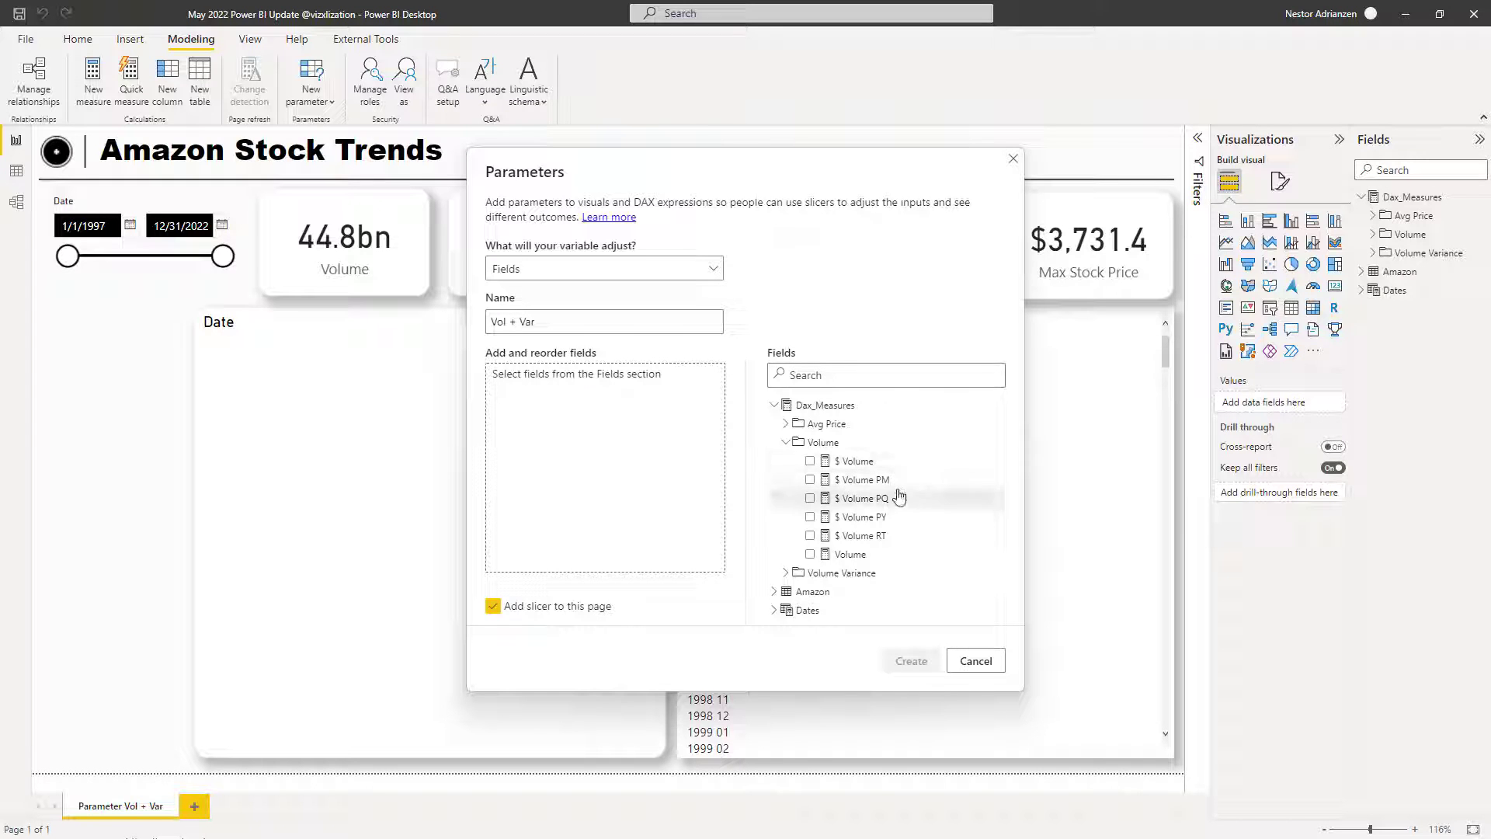
{"action": "left_click_drag", "start_coordinate": [854, 461], "coordinate": [633, 432]}
{"action": "left_click_drag", "start_coordinate": [858, 480], "coordinate": [593, 432]}
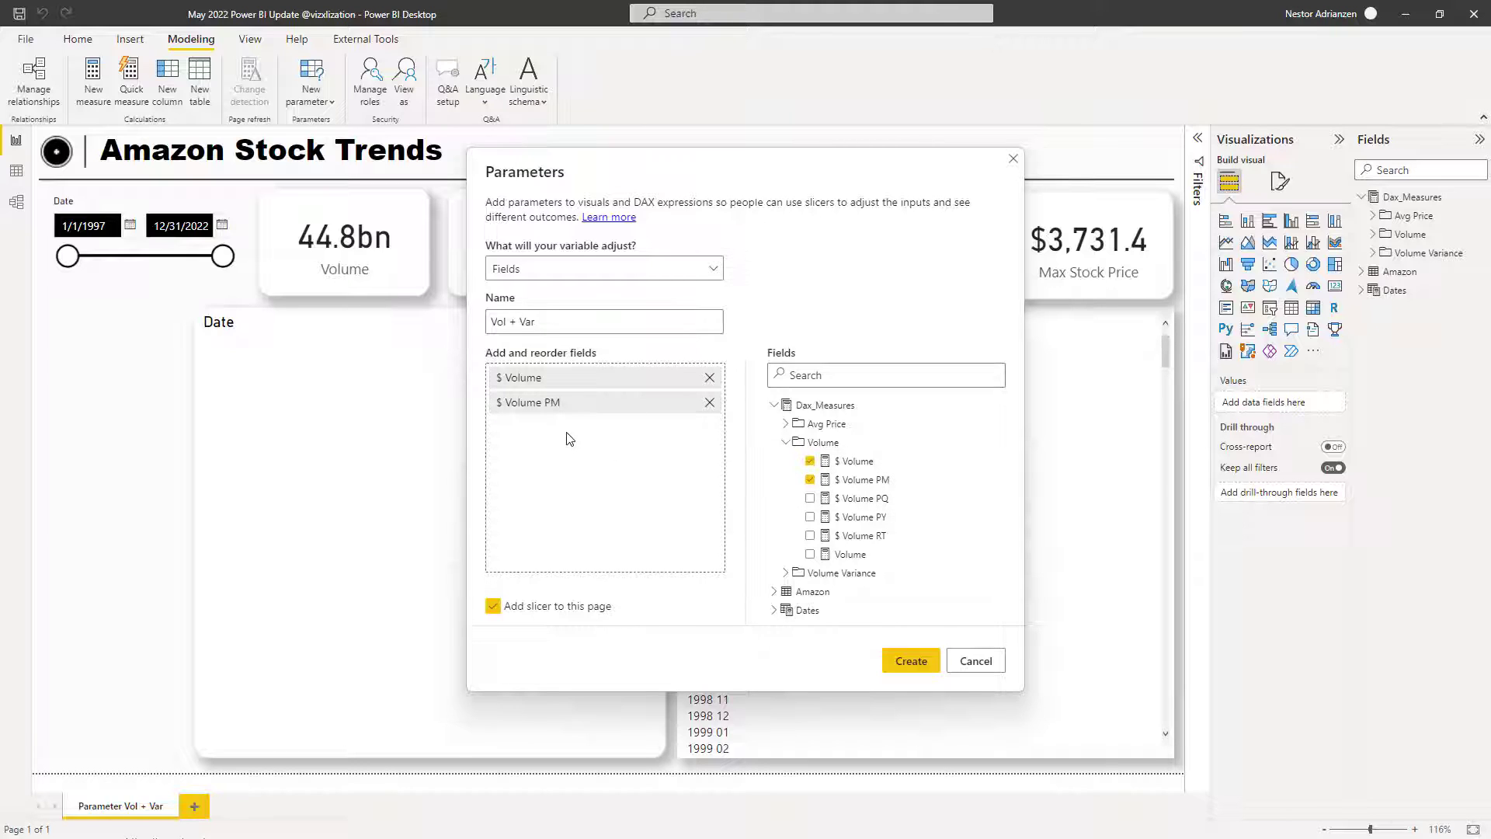
{"action": "left_click_drag", "start_coordinate": [858, 498], "coordinate": [593, 440]}
{"action": "left_click_drag", "start_coordinate": [861, 519], "coordinate": [618, 475]}
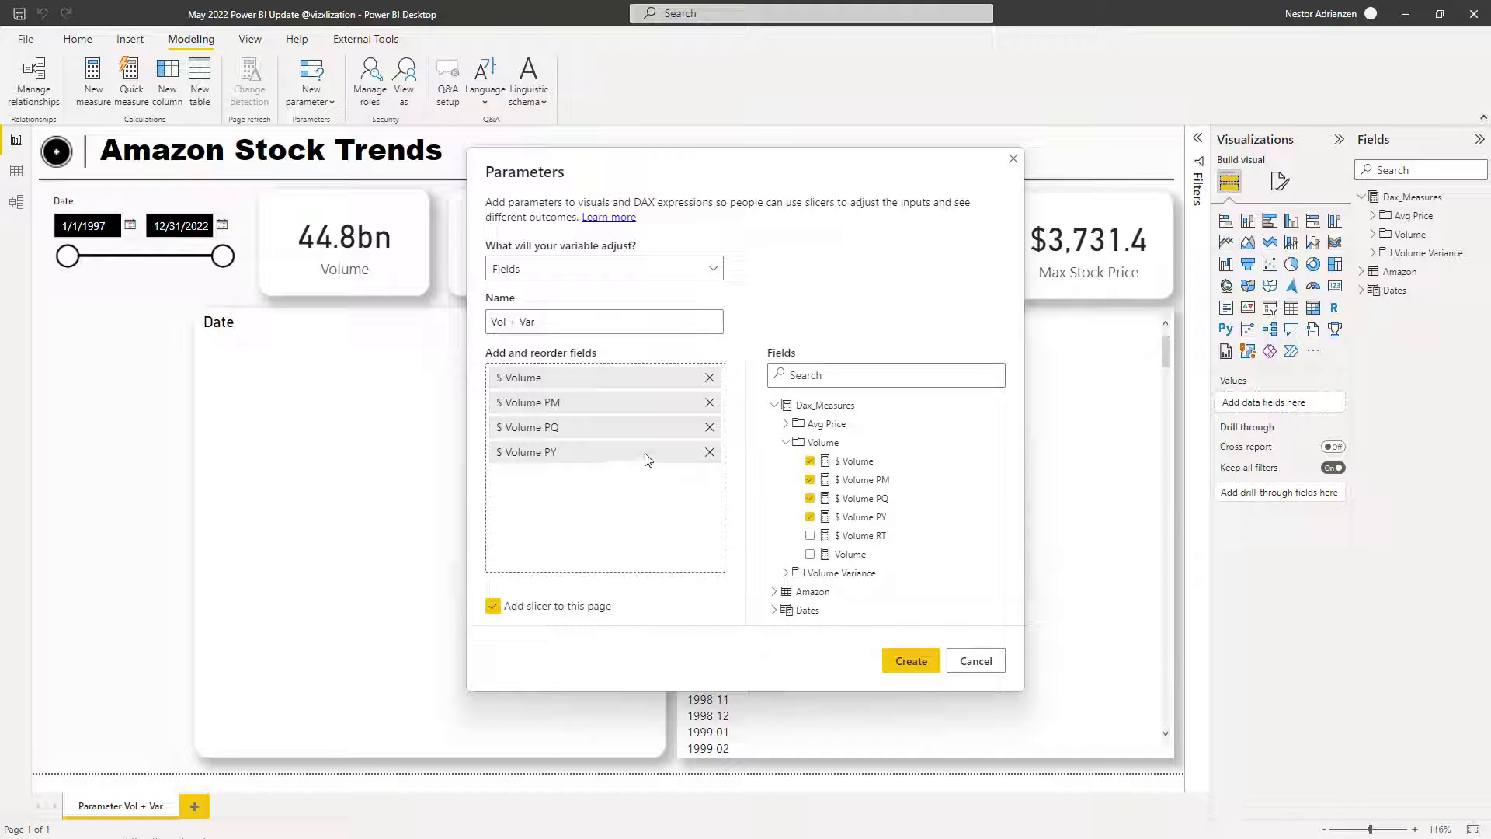
- Add Variance PM, Variance PQ and Variance PY to the parameter and create it with a slicer on the page
{"action": "left_click", "coordinate": [785, 443]}
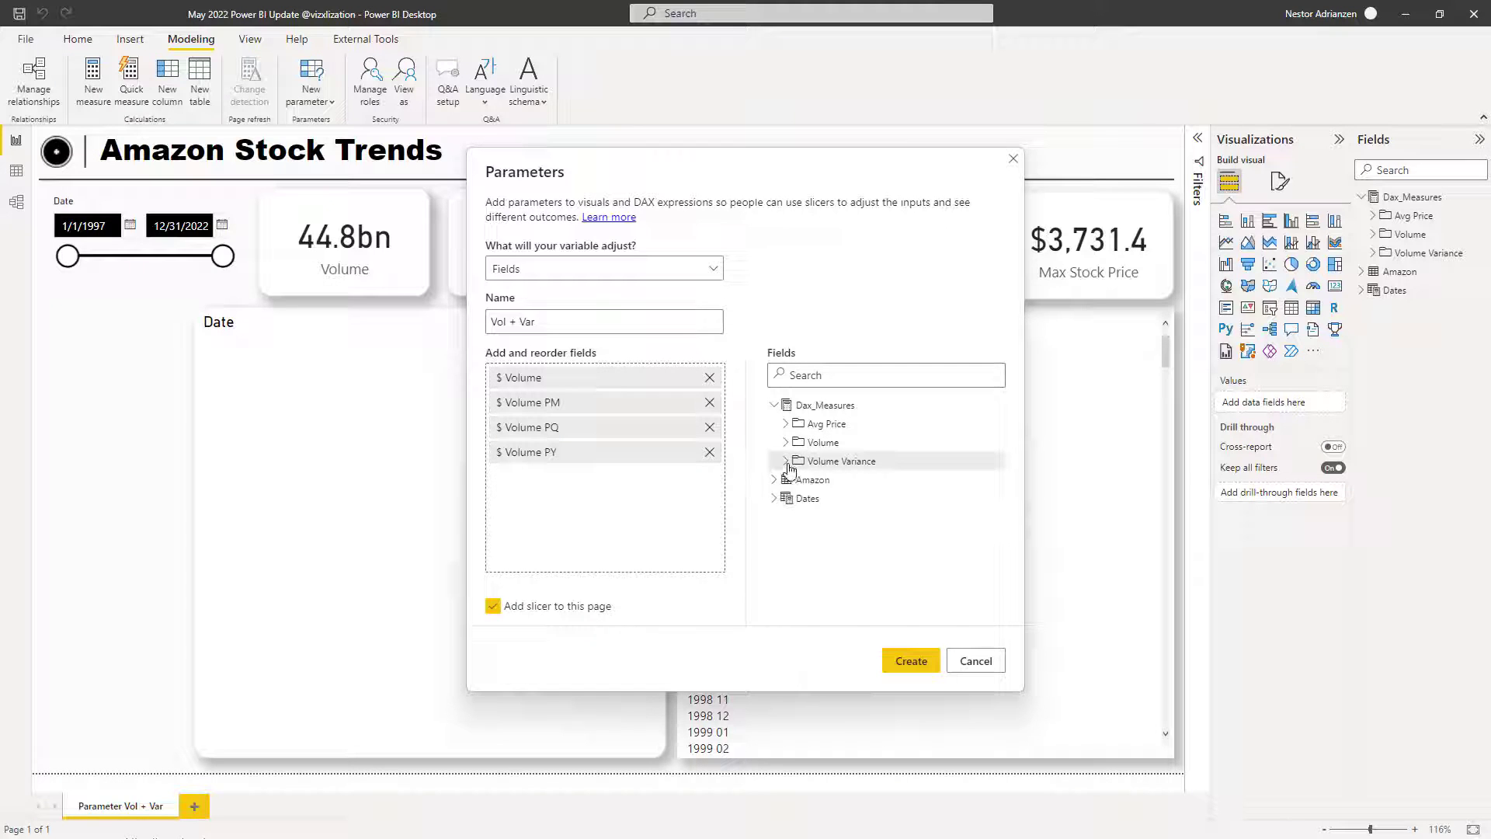
{"action": "left_click", "coordinate": [786, 461]}
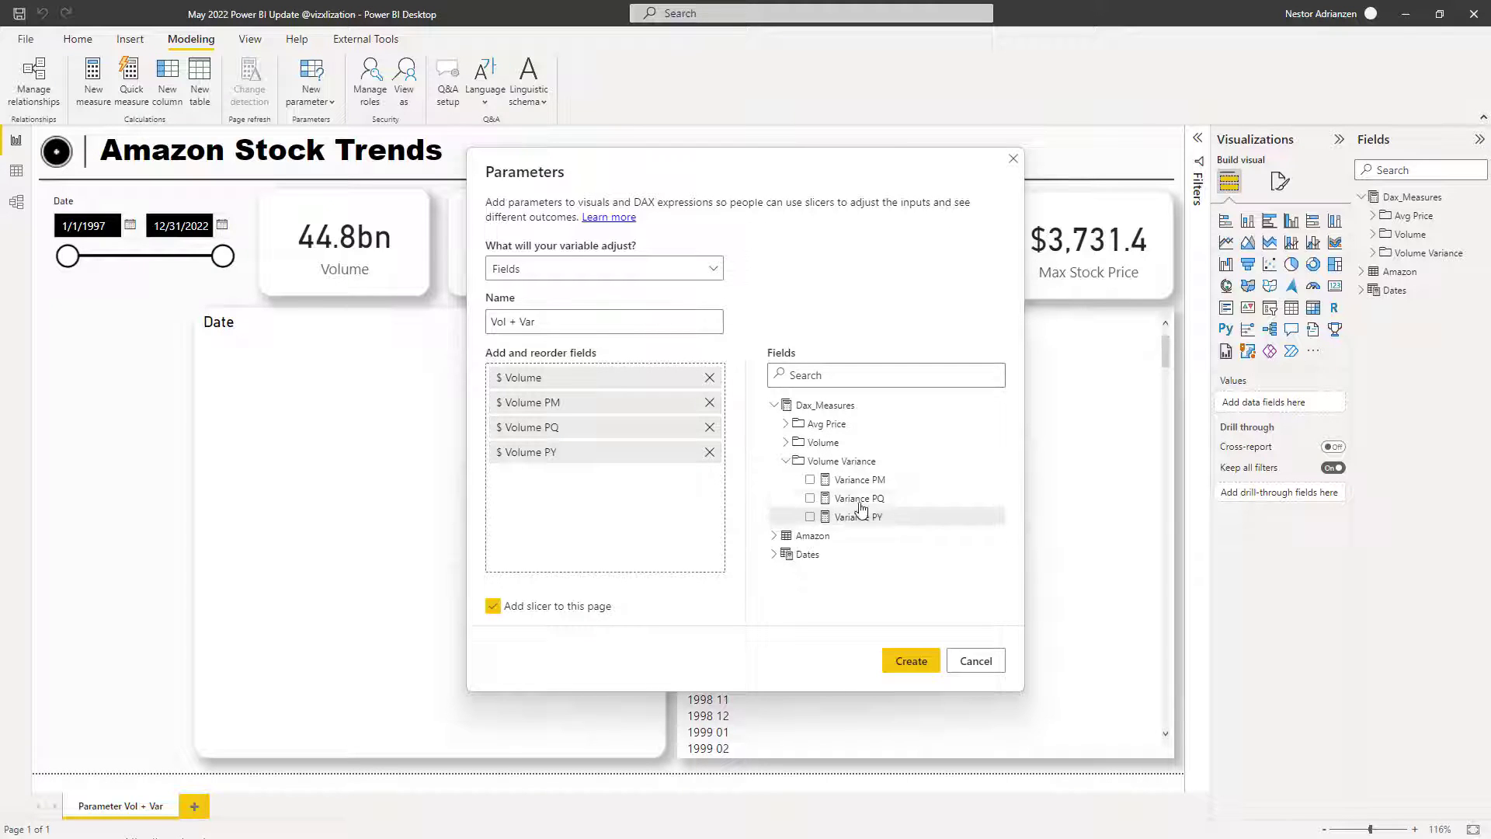
{"action": "left_click", "coordinate": [812, 482]}
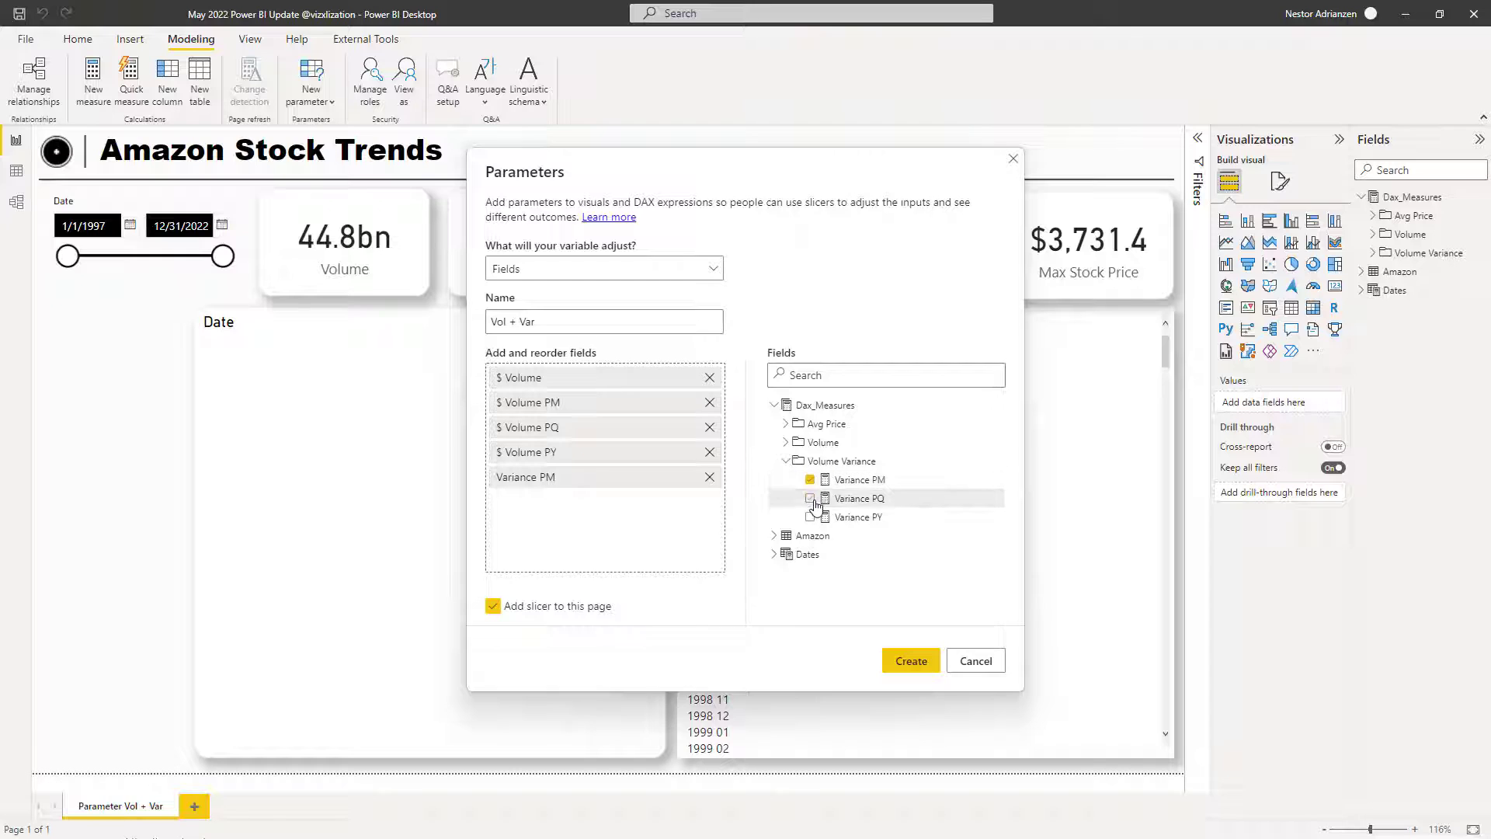
{"action": "left_click", "coordinate": [811, 501]}
{"action": "left_click", "coordinate": [811, 519]}
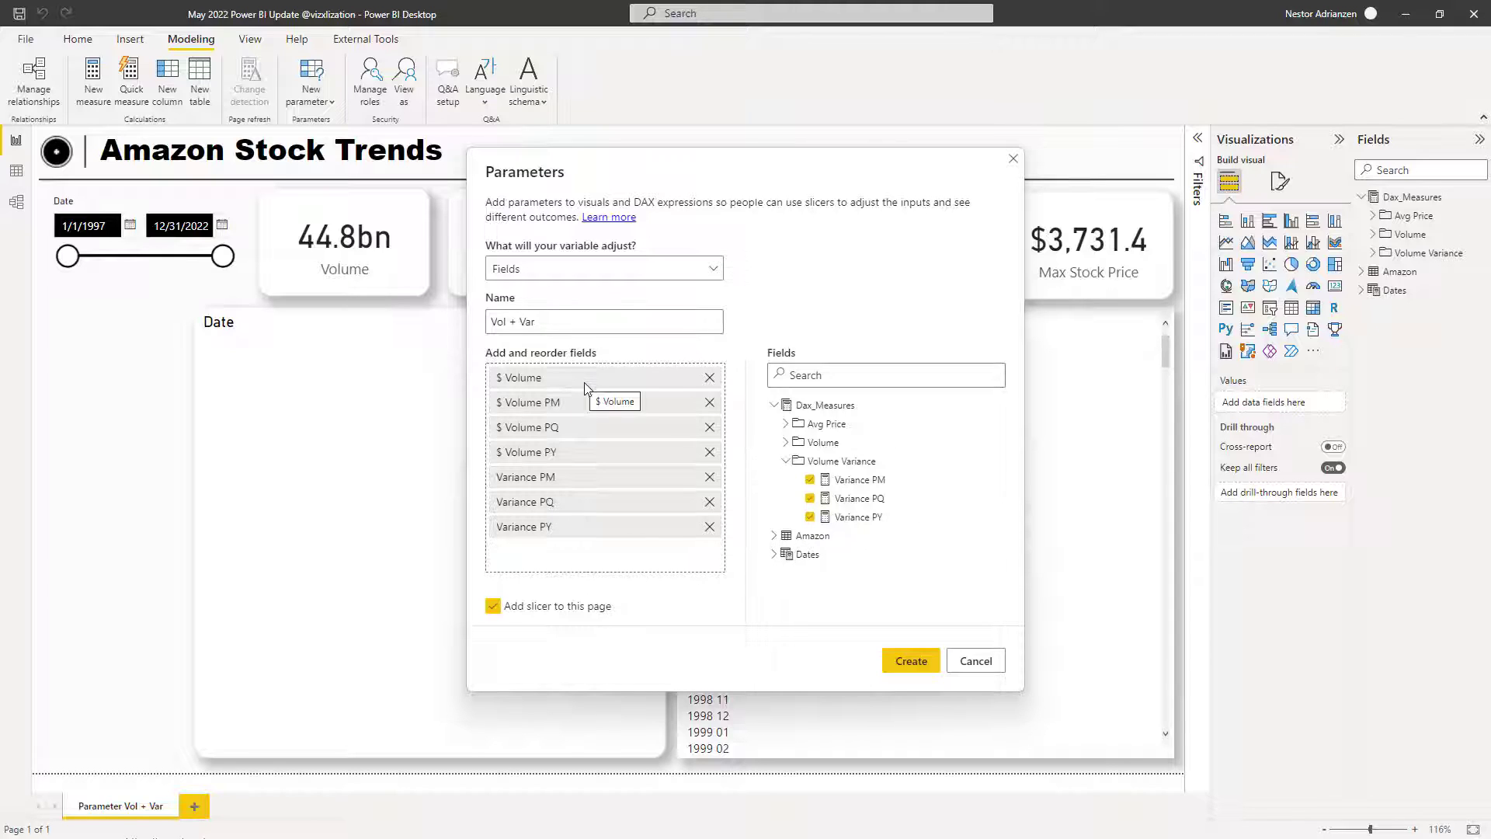
{"action": "left_click", "coordinate": [911, 661]}
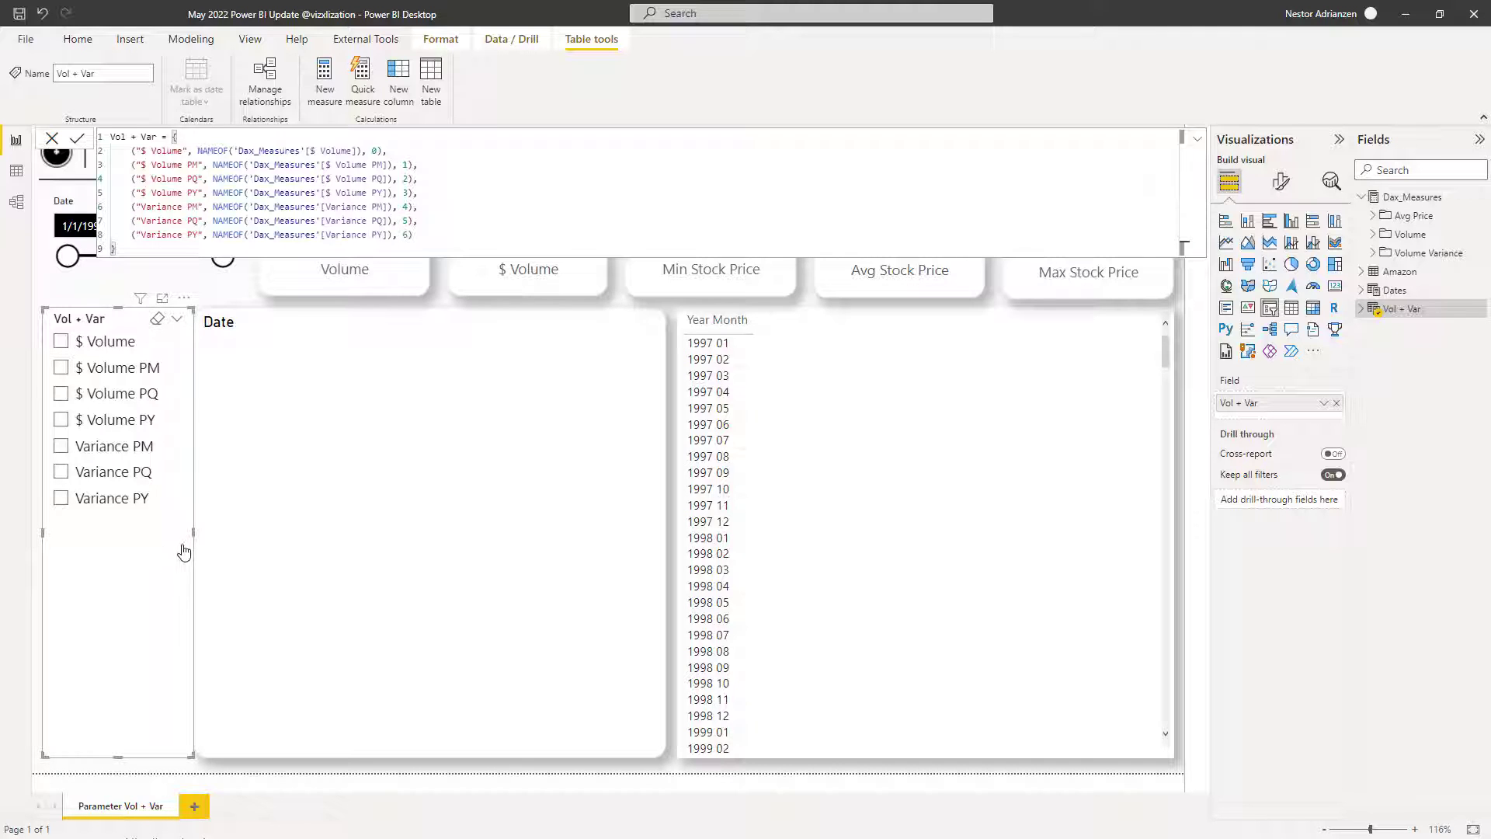
- Narrow the Vol + Var slicer to leave a gap before the Date chart and set its orientation to Horizontal
{"action": "left_click_drag", "start_coordinate": [194, 539], "coordinate": [178, 536]}
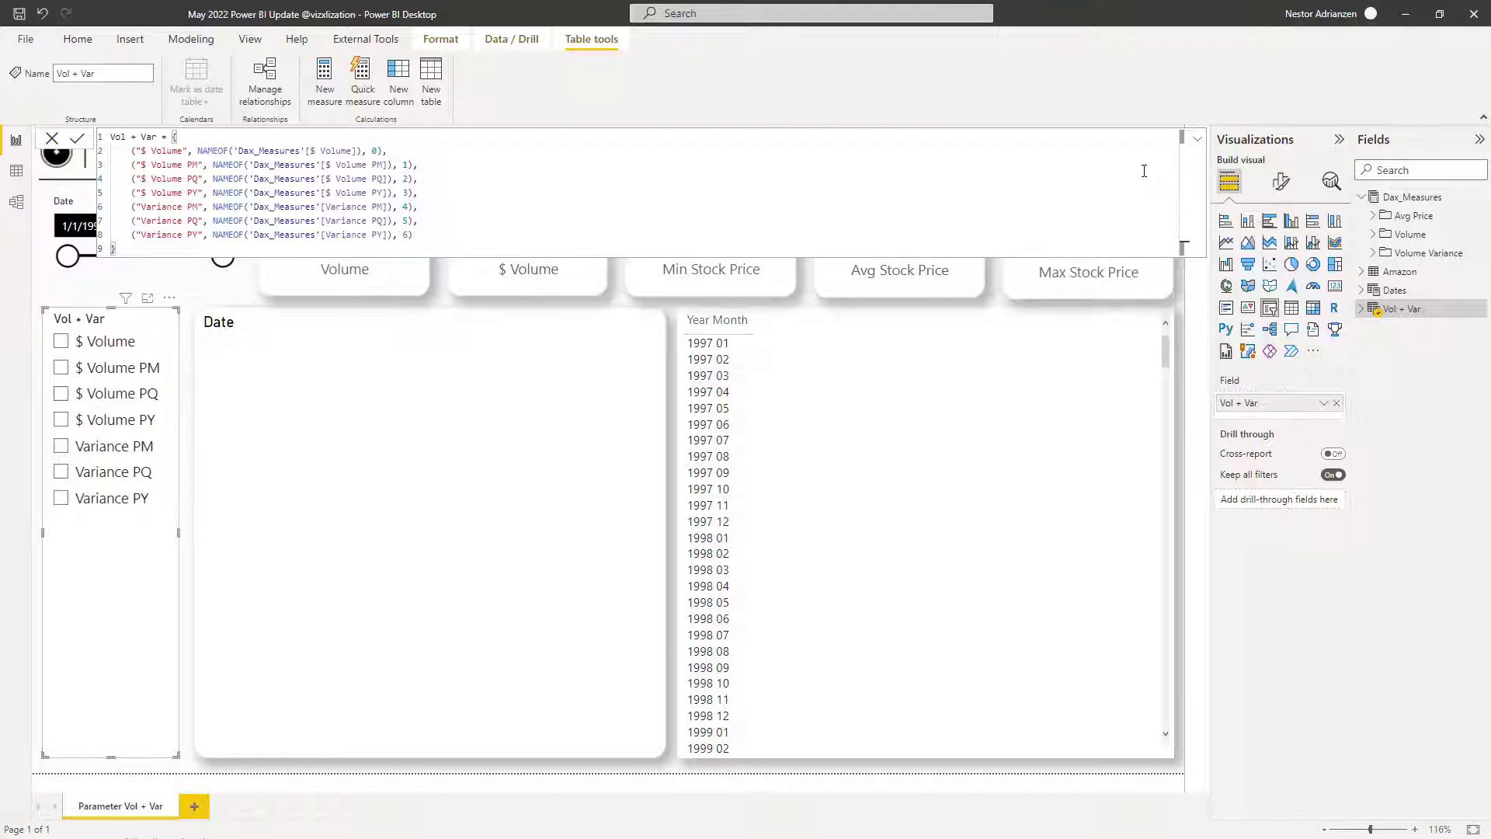
{"action": "left_click", "coordinate": [1281, 183]}
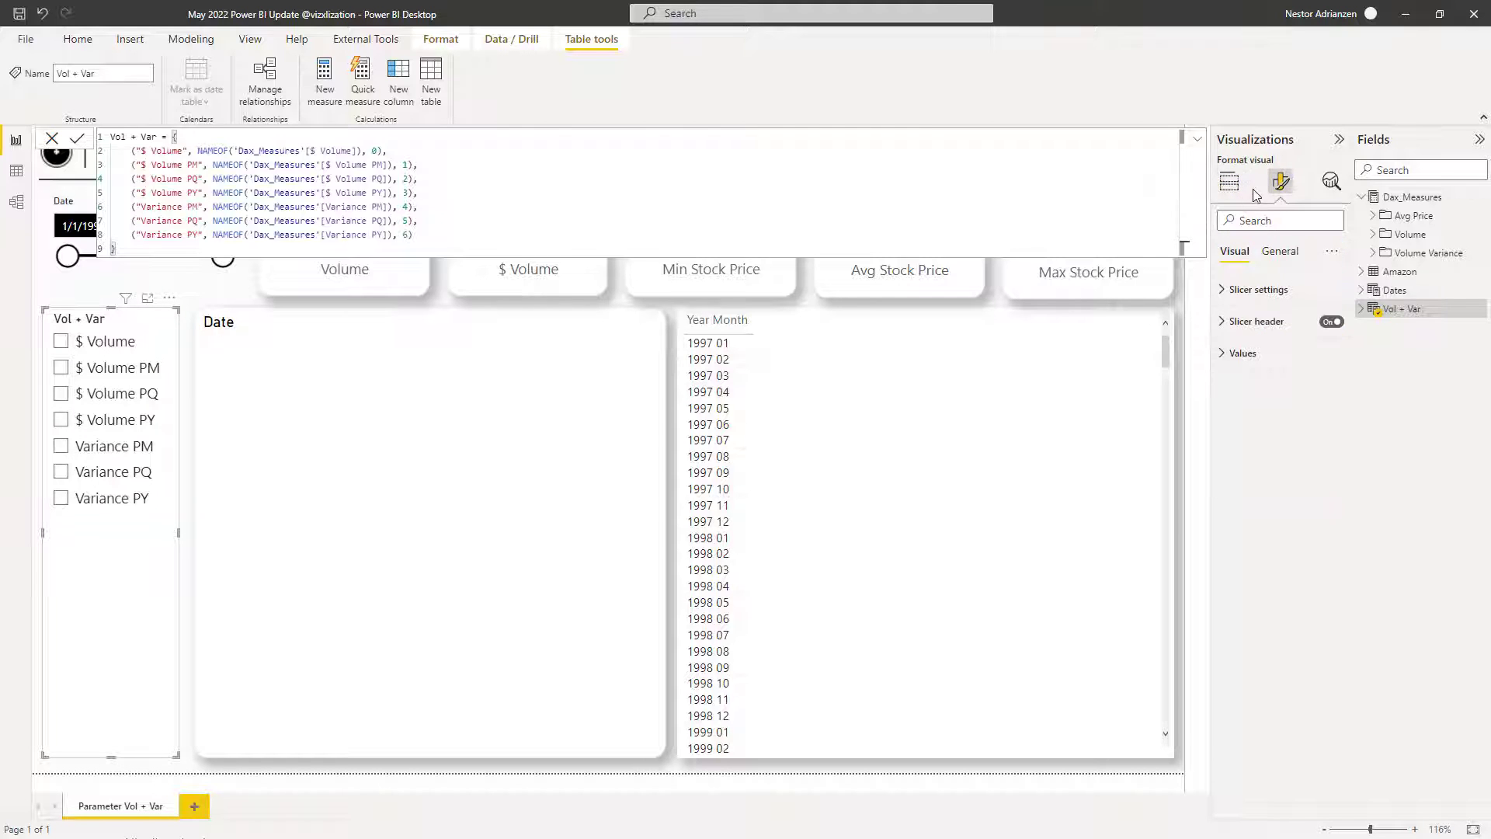
{"action": "left_click", "coordinate": [1226, 292]}
{"action": "left_click", "coordinate": [1318, 383]}
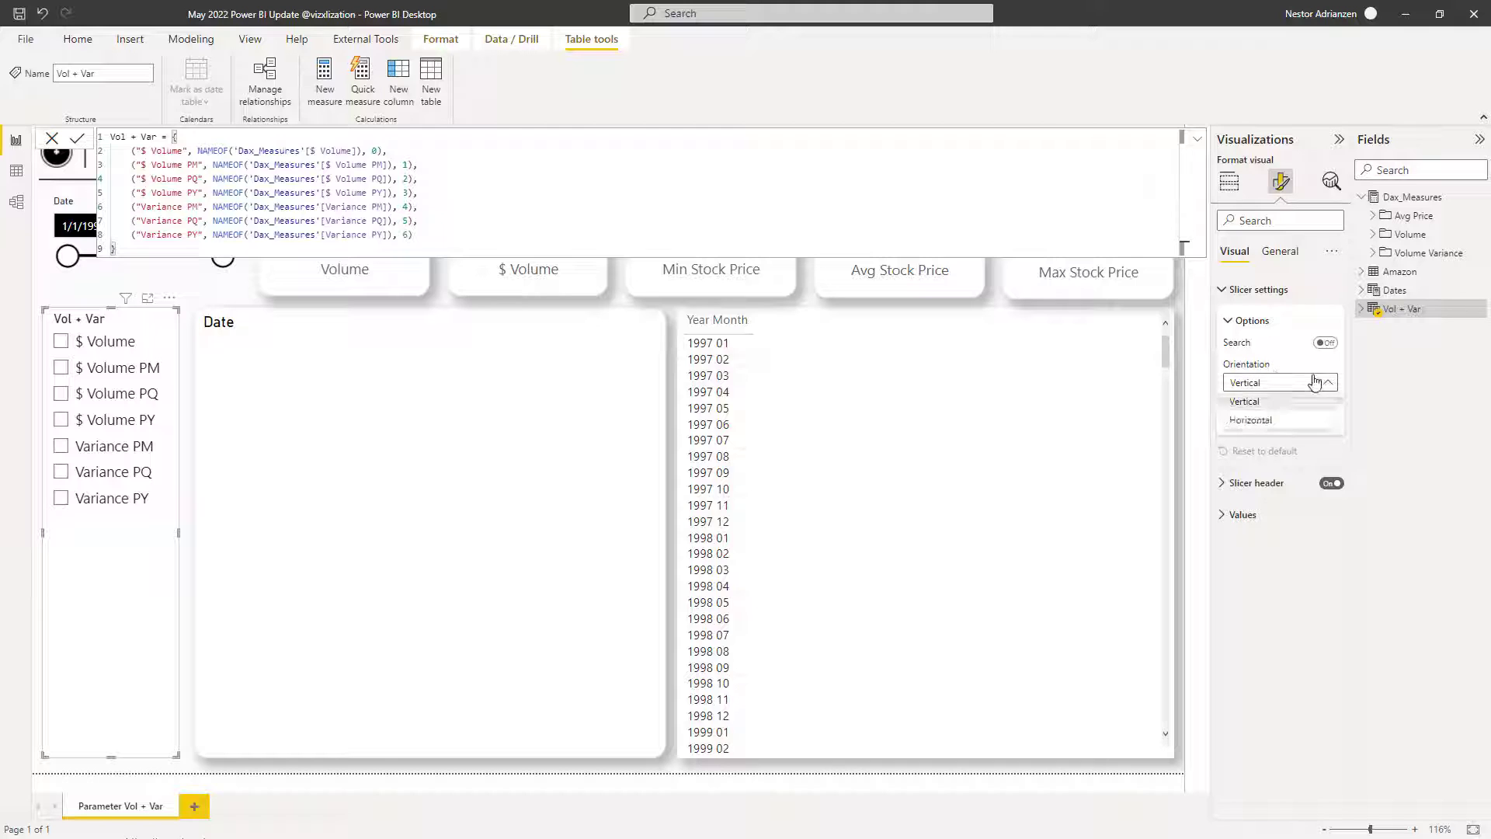
{"action": "left_click", "coordinate": [1290, 421]}
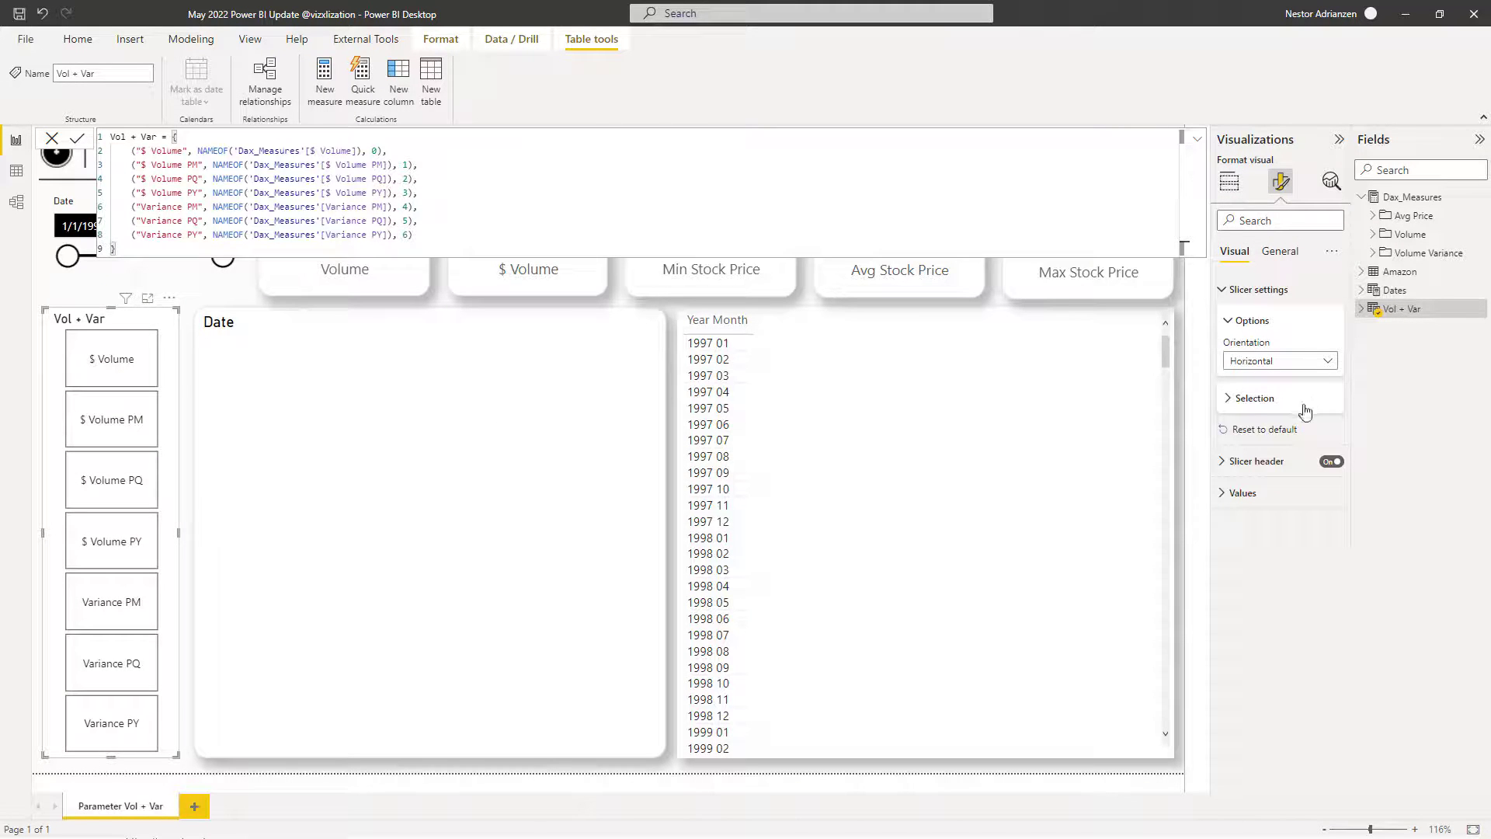
- Turn off multi-select with CTRL and turn on the "Select all" option for the Vol + Var slicer
{"action": "left_click", "coordinate": [1239, 403]}
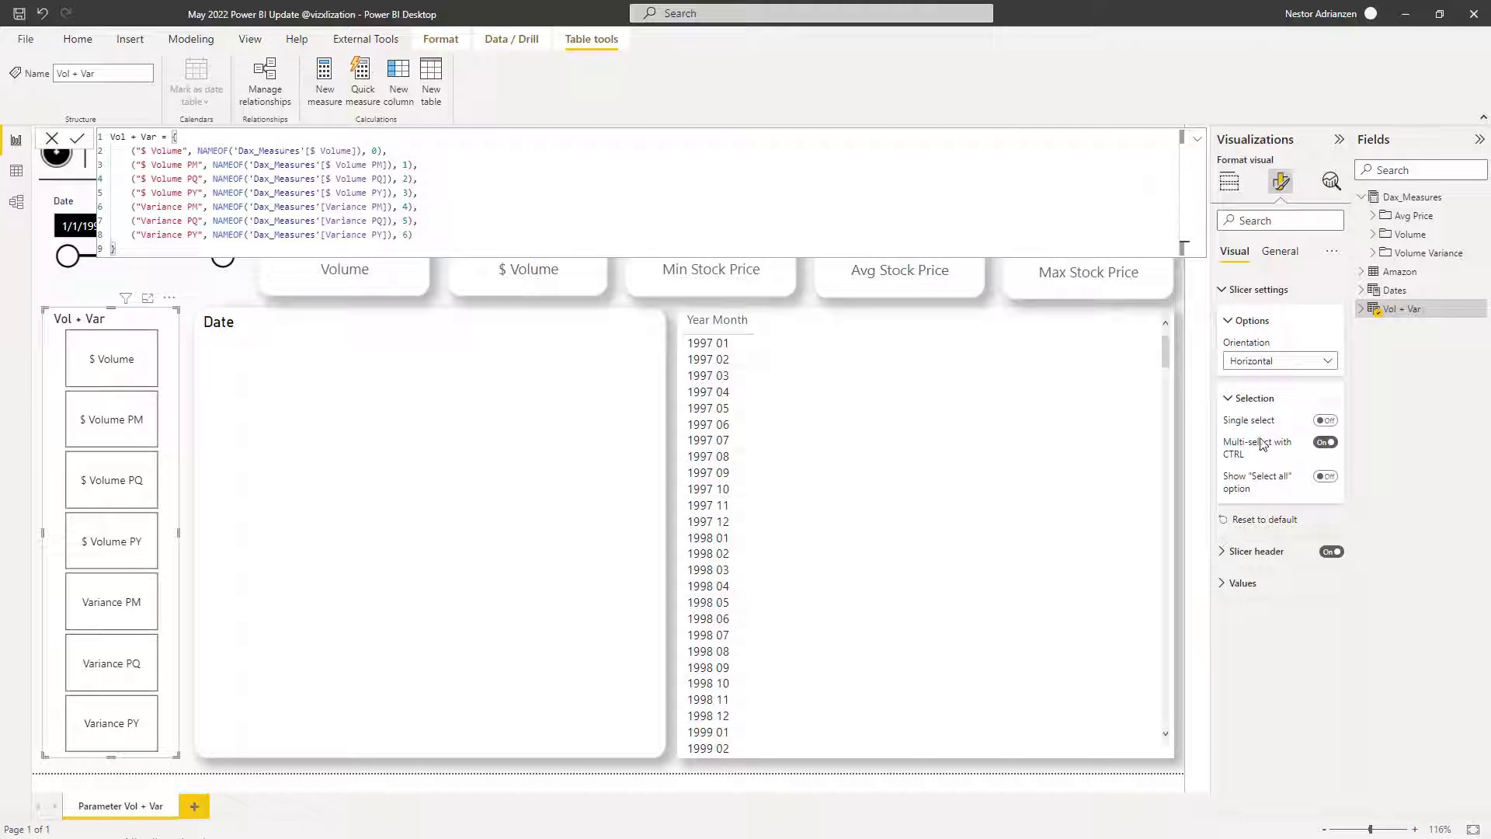
{"action": "left_click", "coordinate": [1325, 444]}
{"action": "left_click", "coordinate": [1325, 480]}
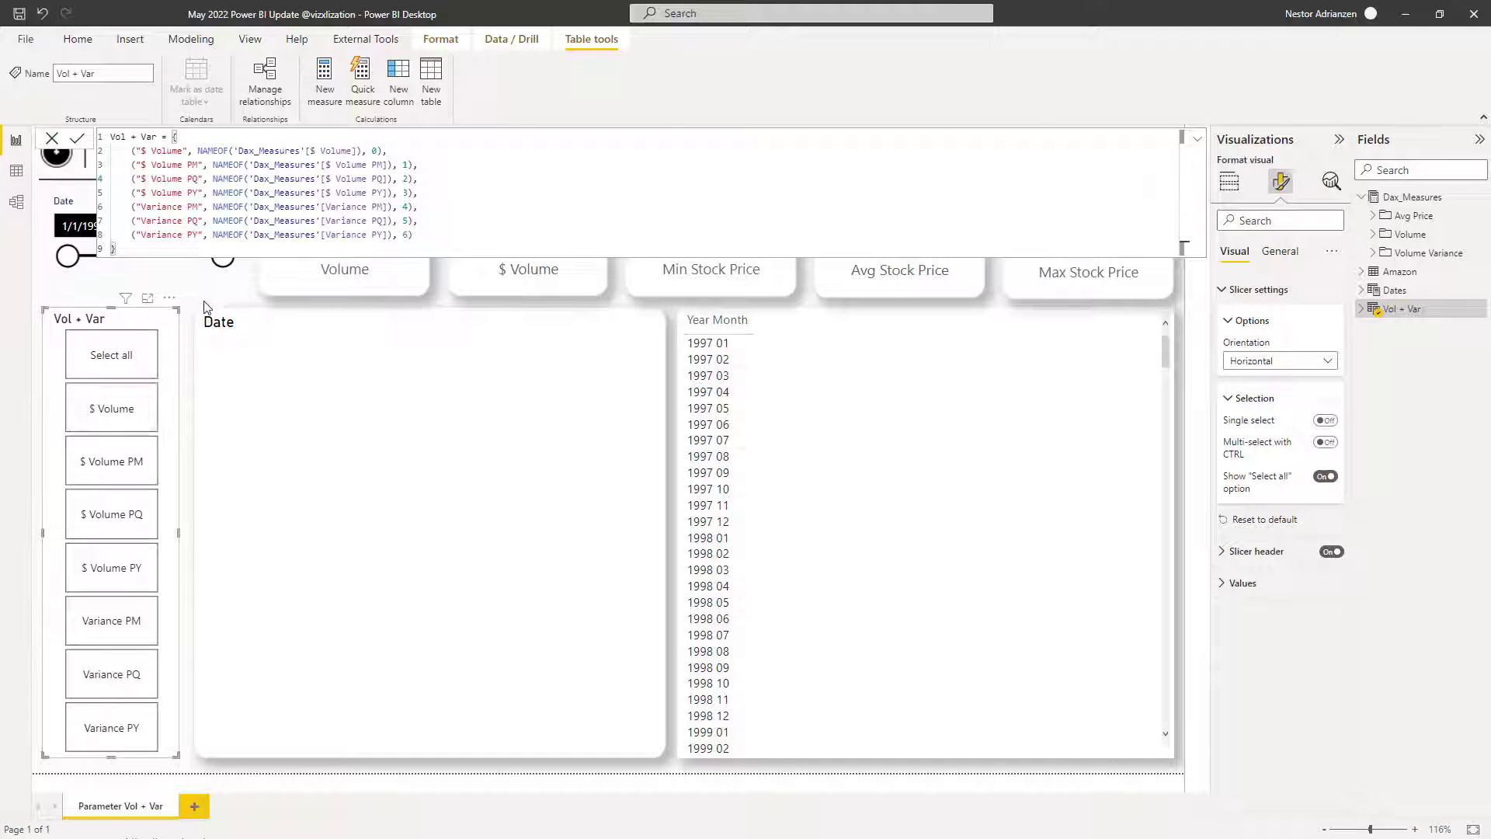
- Turn on the shadow effect for the Vol + Var slicer and deselect it
{"action": "left_click", "coordinate": [1285, 259]}
{"action": "left_click", "coordinate": [1244, 354]}
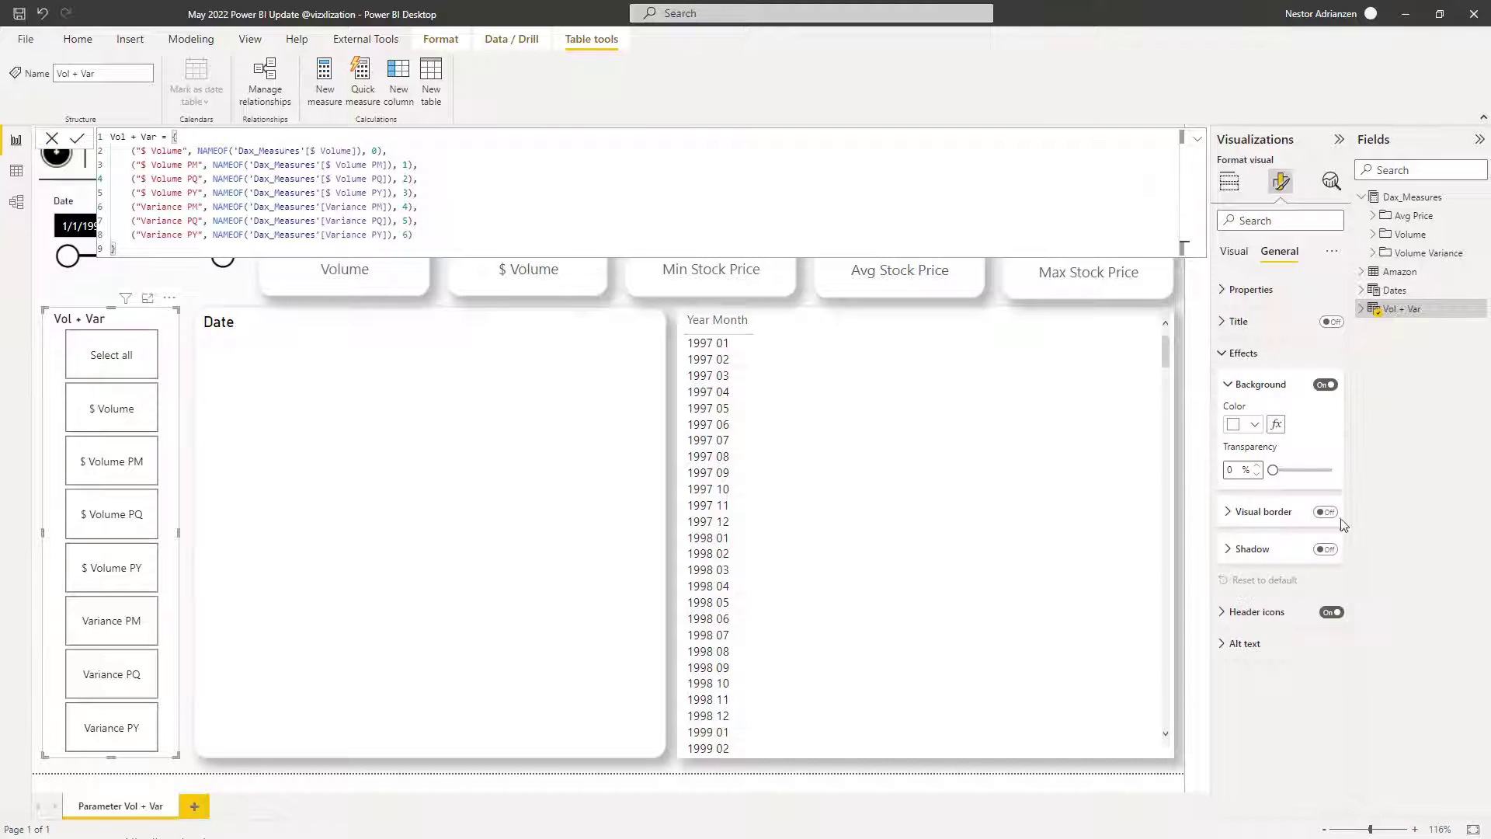
{"action": "left_click", "coordinate": [1326, 549]}
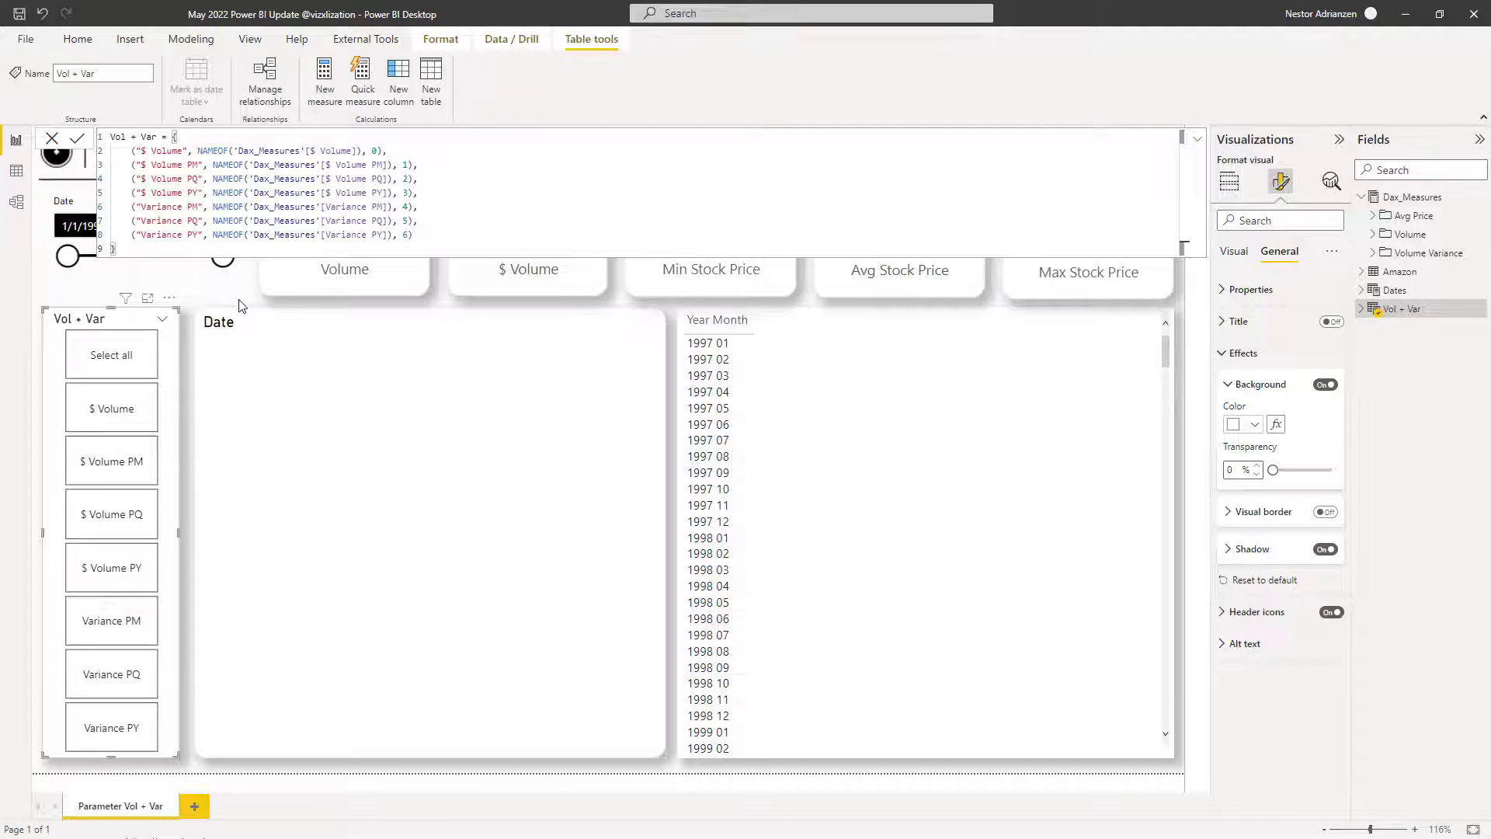
{"action": "left_click", "coordinate": [243, 303]}
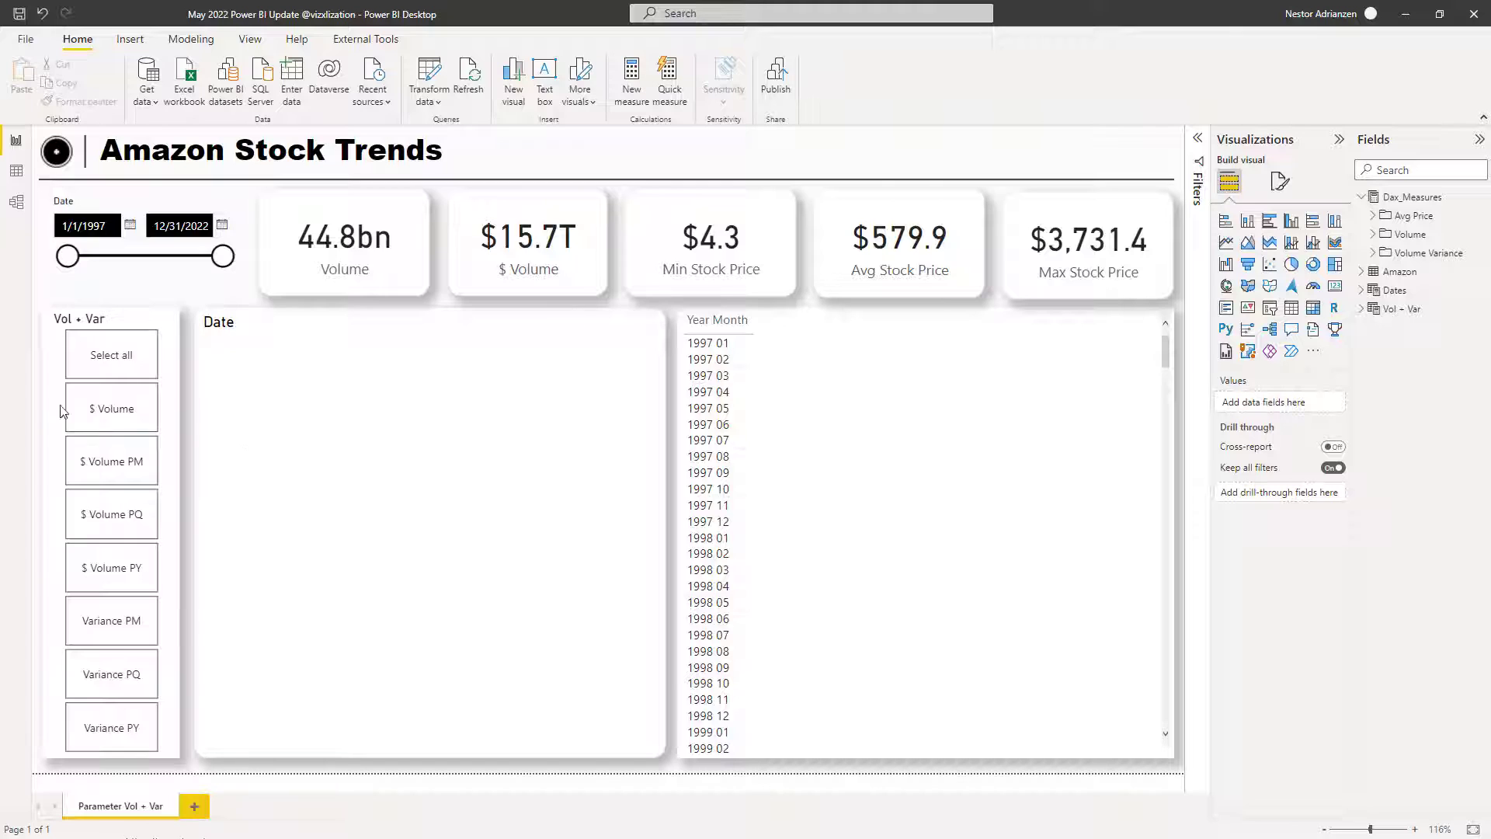
- Add the Vol + Var parameter to the Y-axis of the Date chart
{"action": "left_click", "coordinate": [602, 404]}
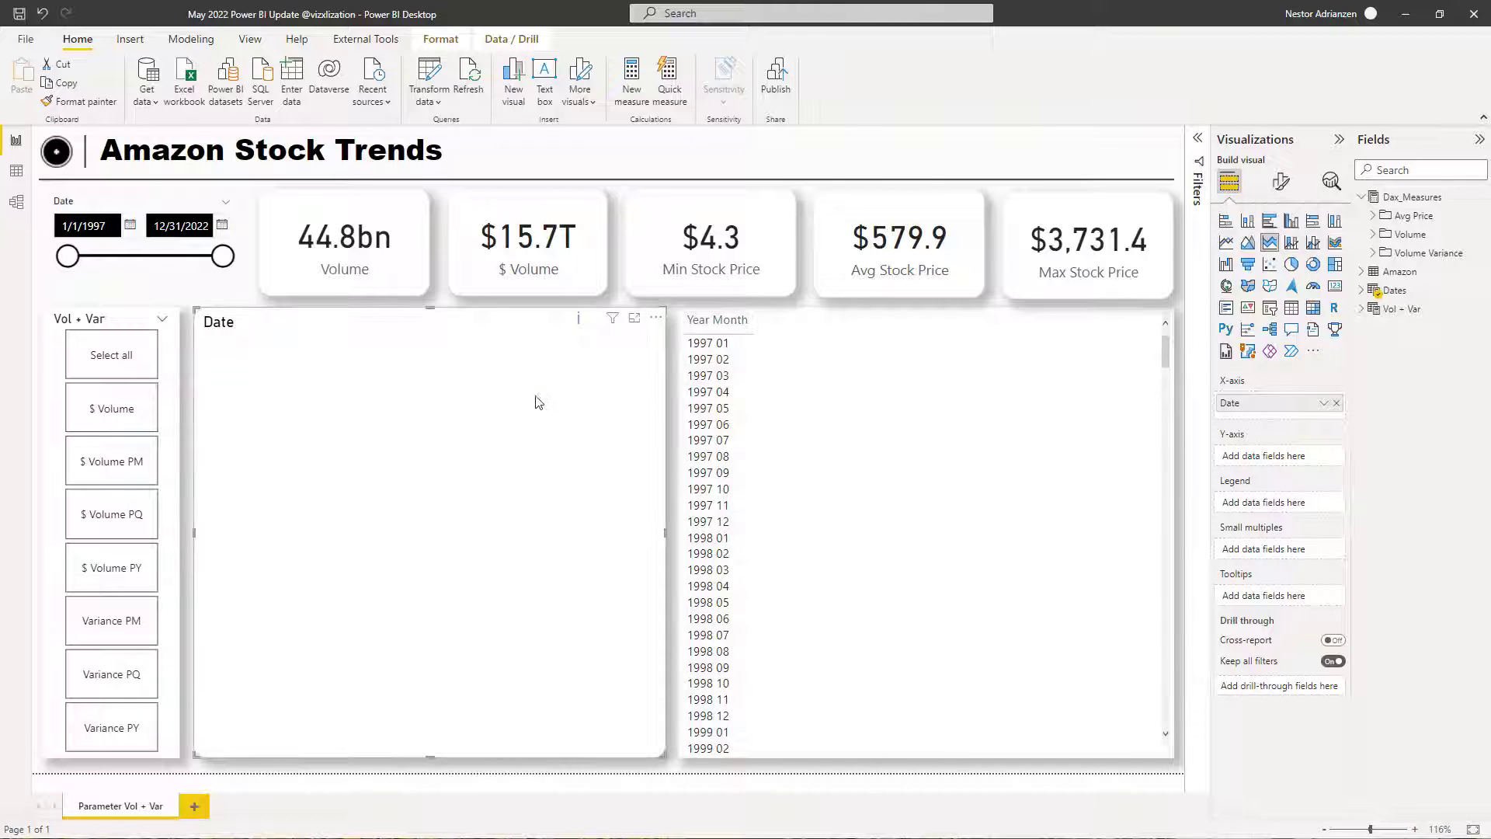
{"action": "left_click", "coordinate": [1362, 309]}
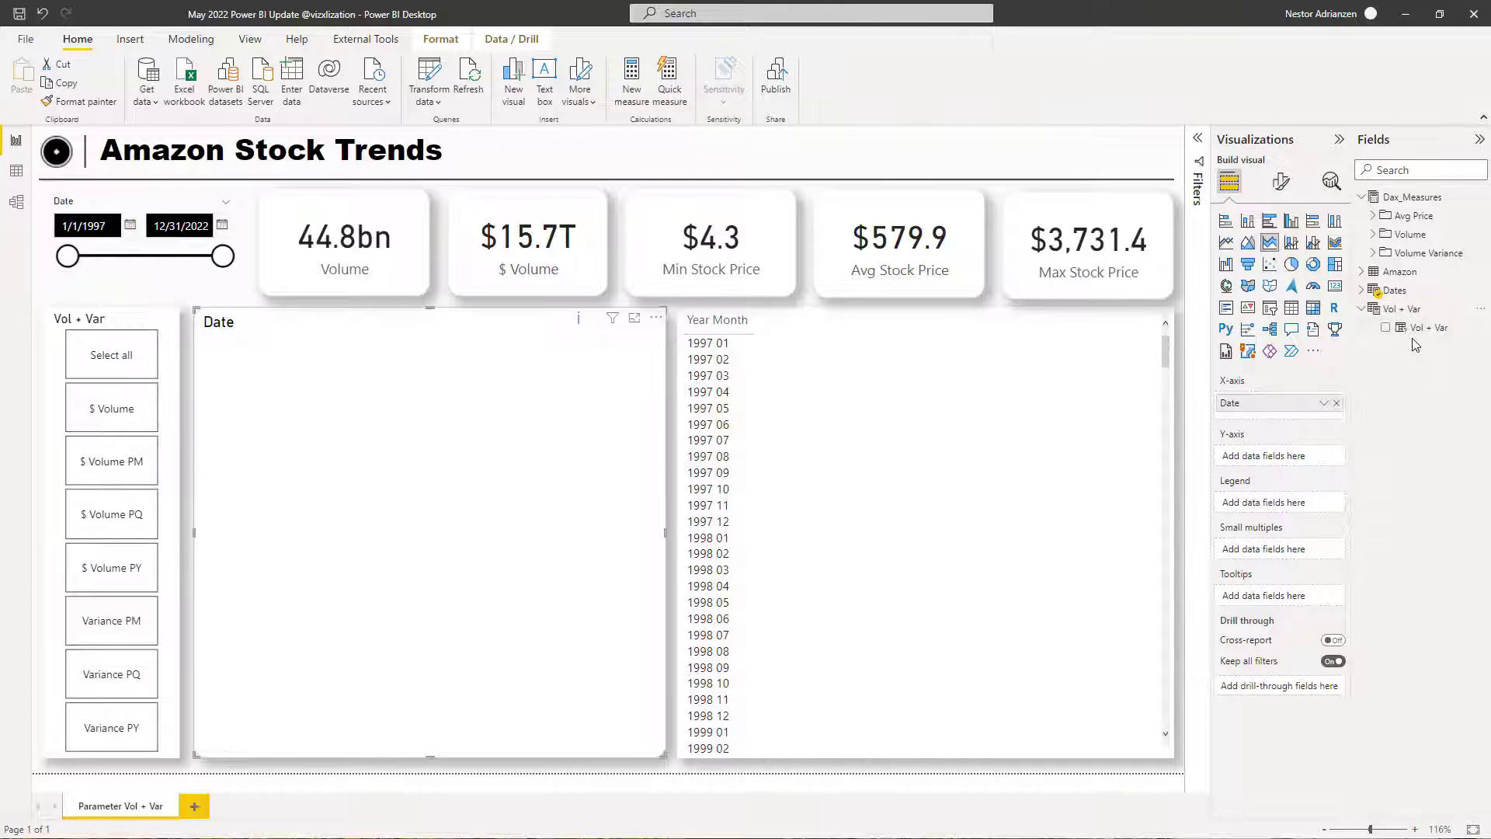
{"action": "left_click_drag", "start_coordinate": [1426, 334], "coordinate": [1296, 455]}
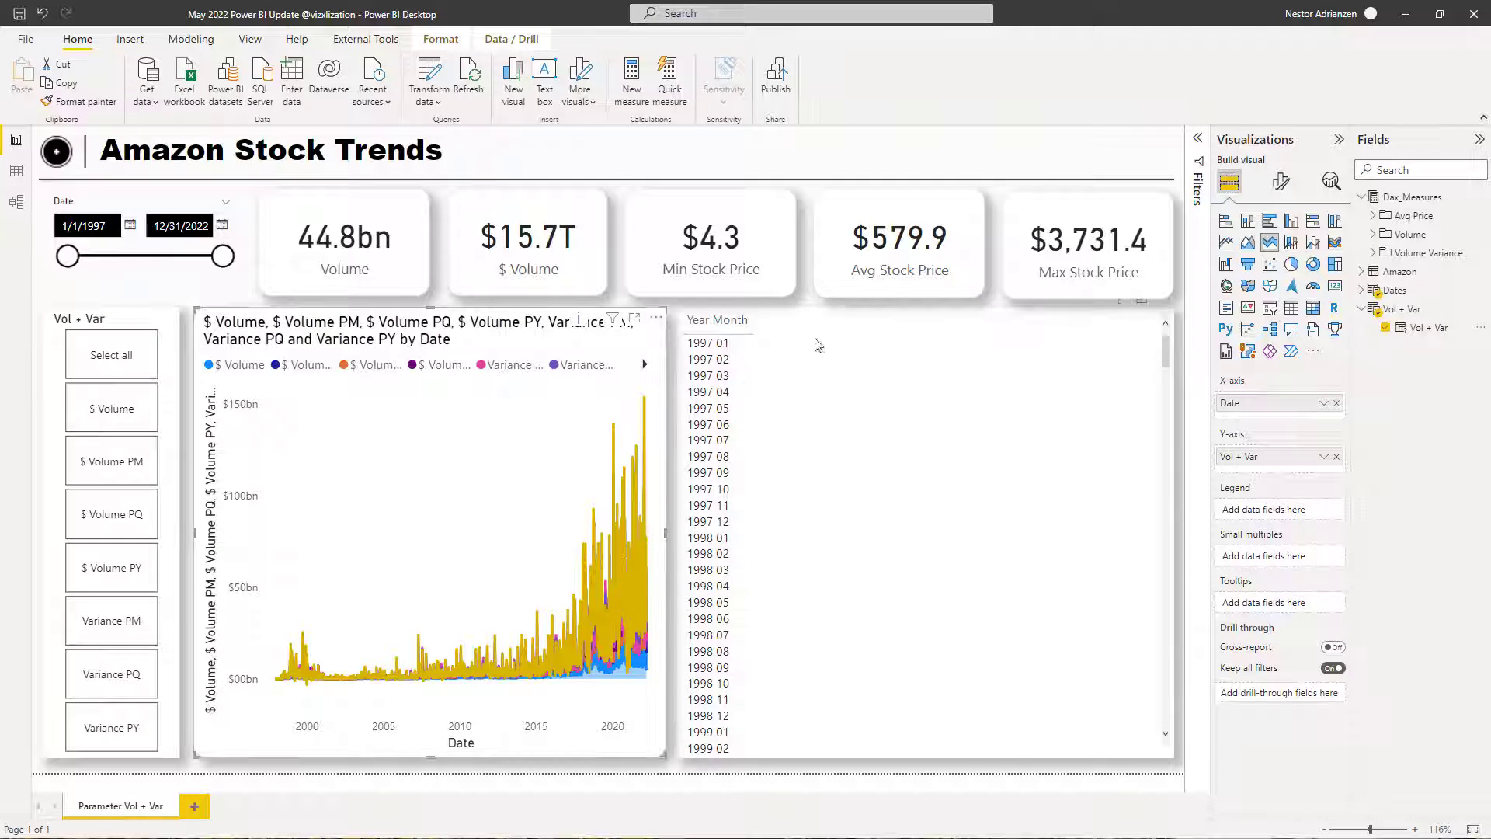
- Add the Vol + Var parameter to the columns of the Year Month table
{"action": "left_click", "coordinate": [848, 344]}
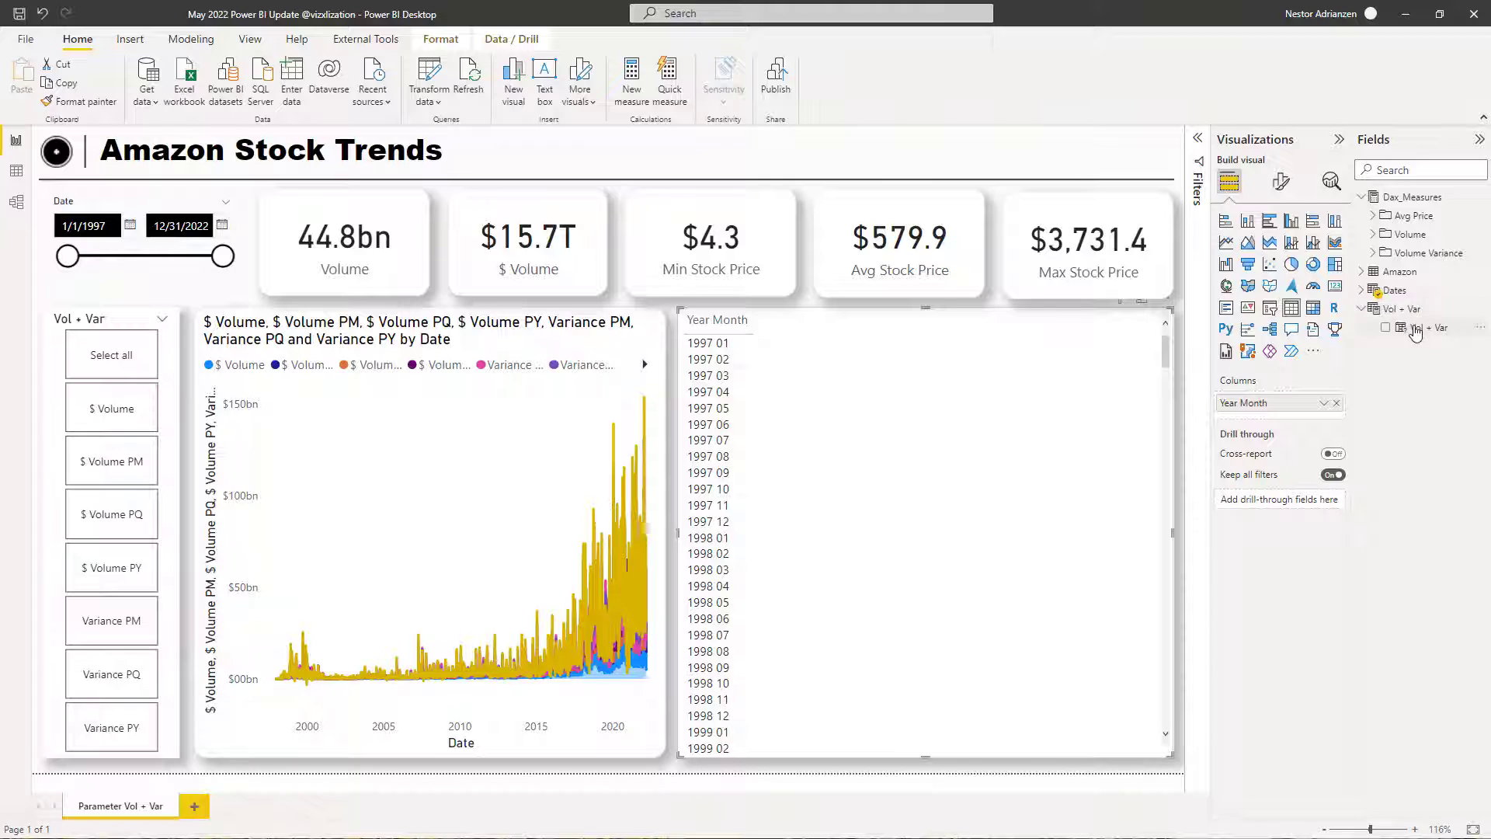
{"action": "left_click_drag", "start_coordinate": [1419, 333], "coordinate": [1279, 416]}
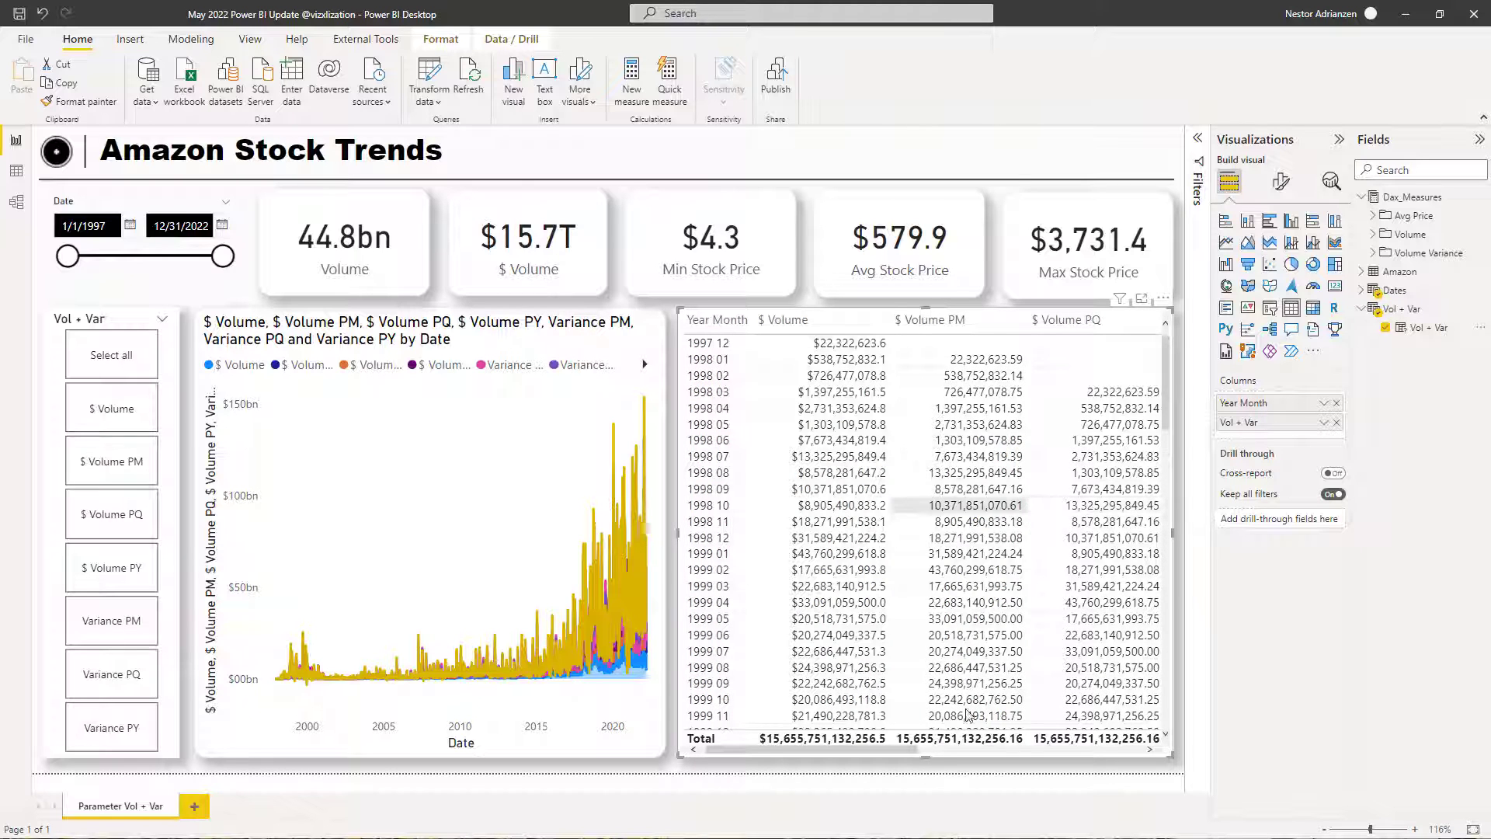
{"action": "left_click_drag", "start_coordinate": [908, 756], "coordinate": [760, 717]}
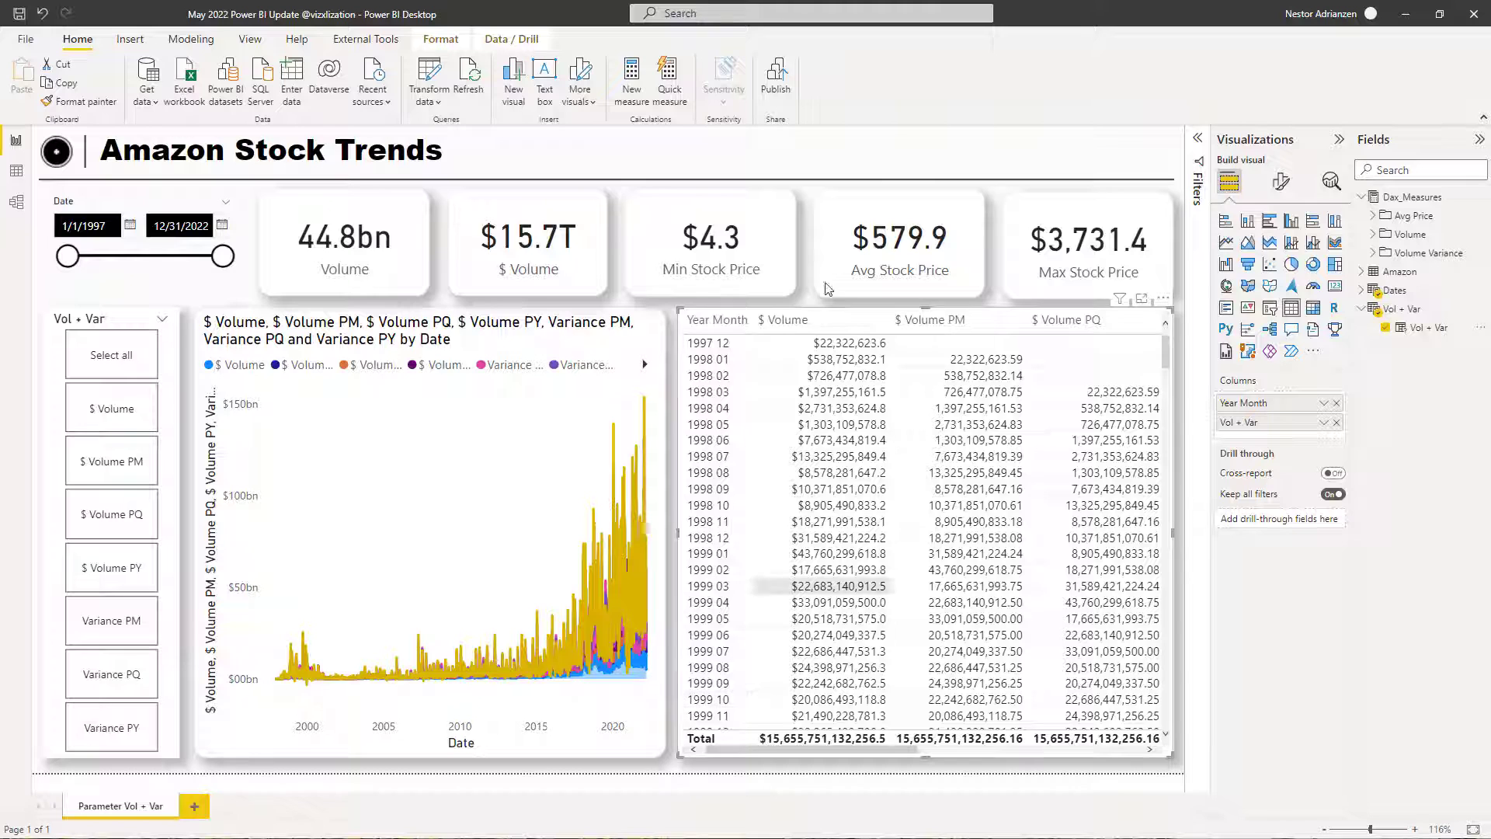
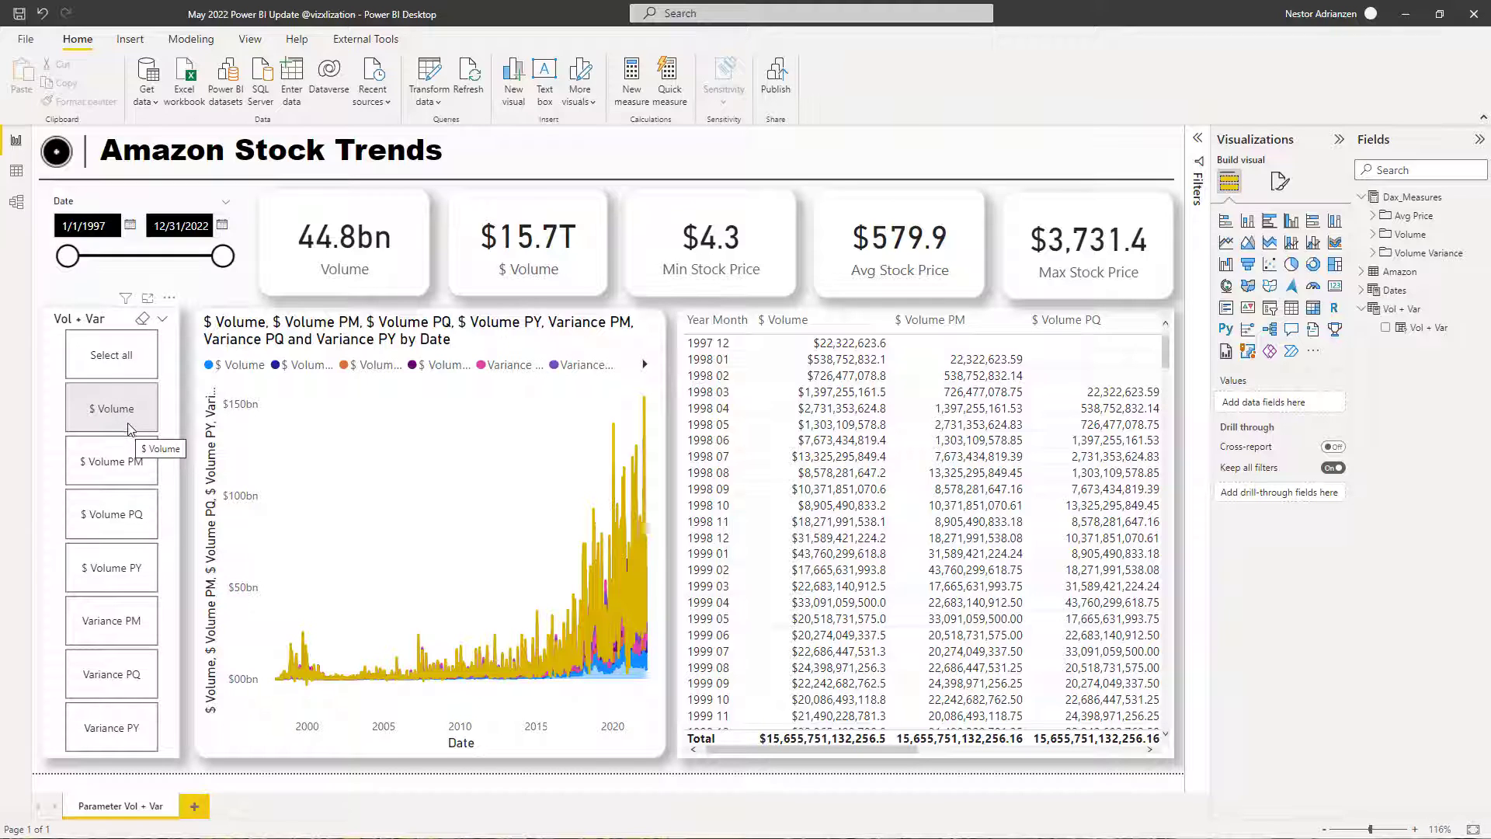
- Filter the visuals to $ Volume, $ Volume PM and Variance PM with the Vol + Var slicer and look through the table rows
{"action": "left_click", "coordinate": [127, 417]}
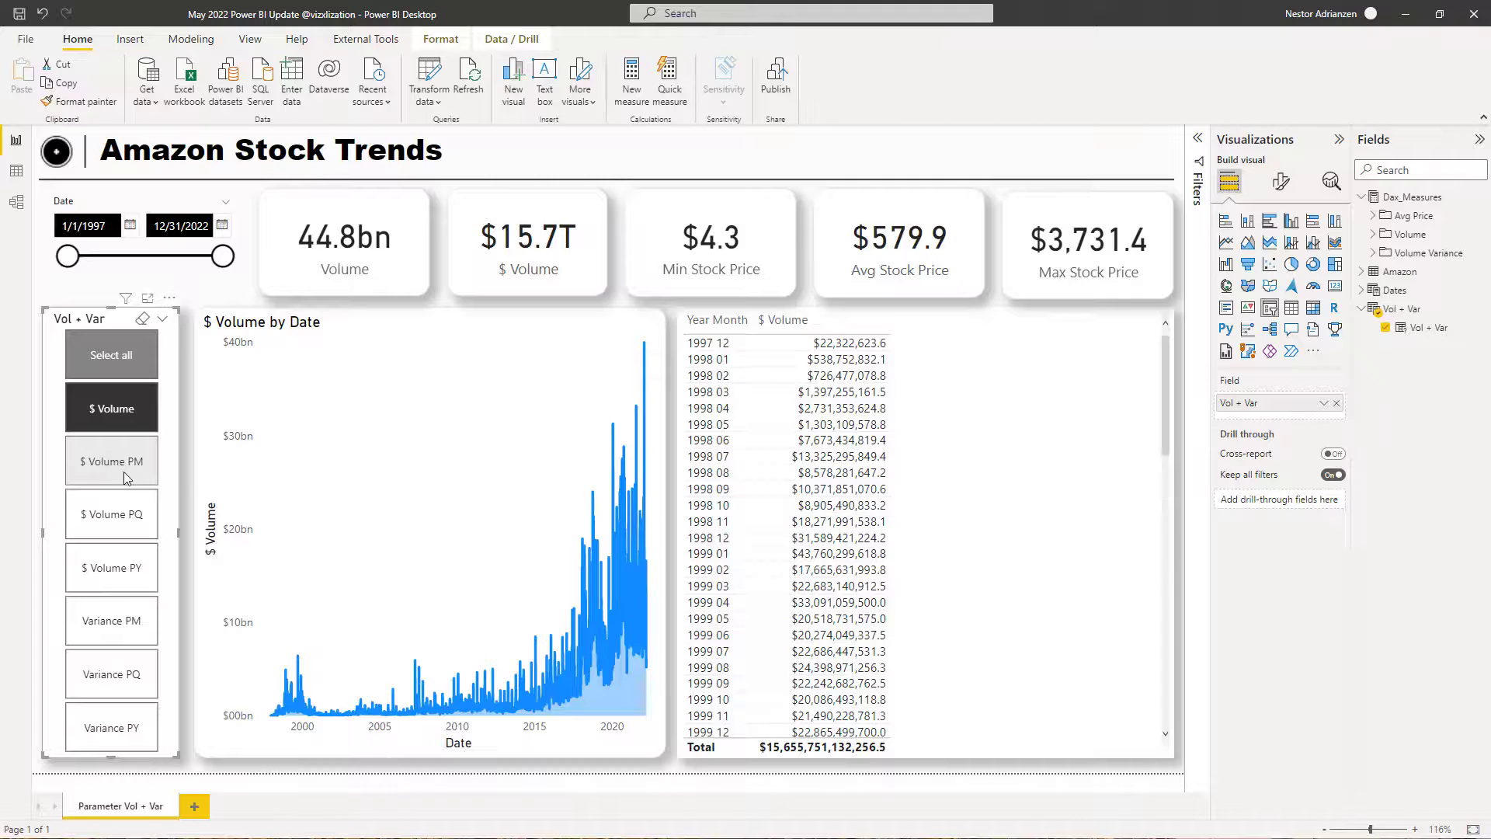
{"action": "left_click", "coordinate": [127, 466]}
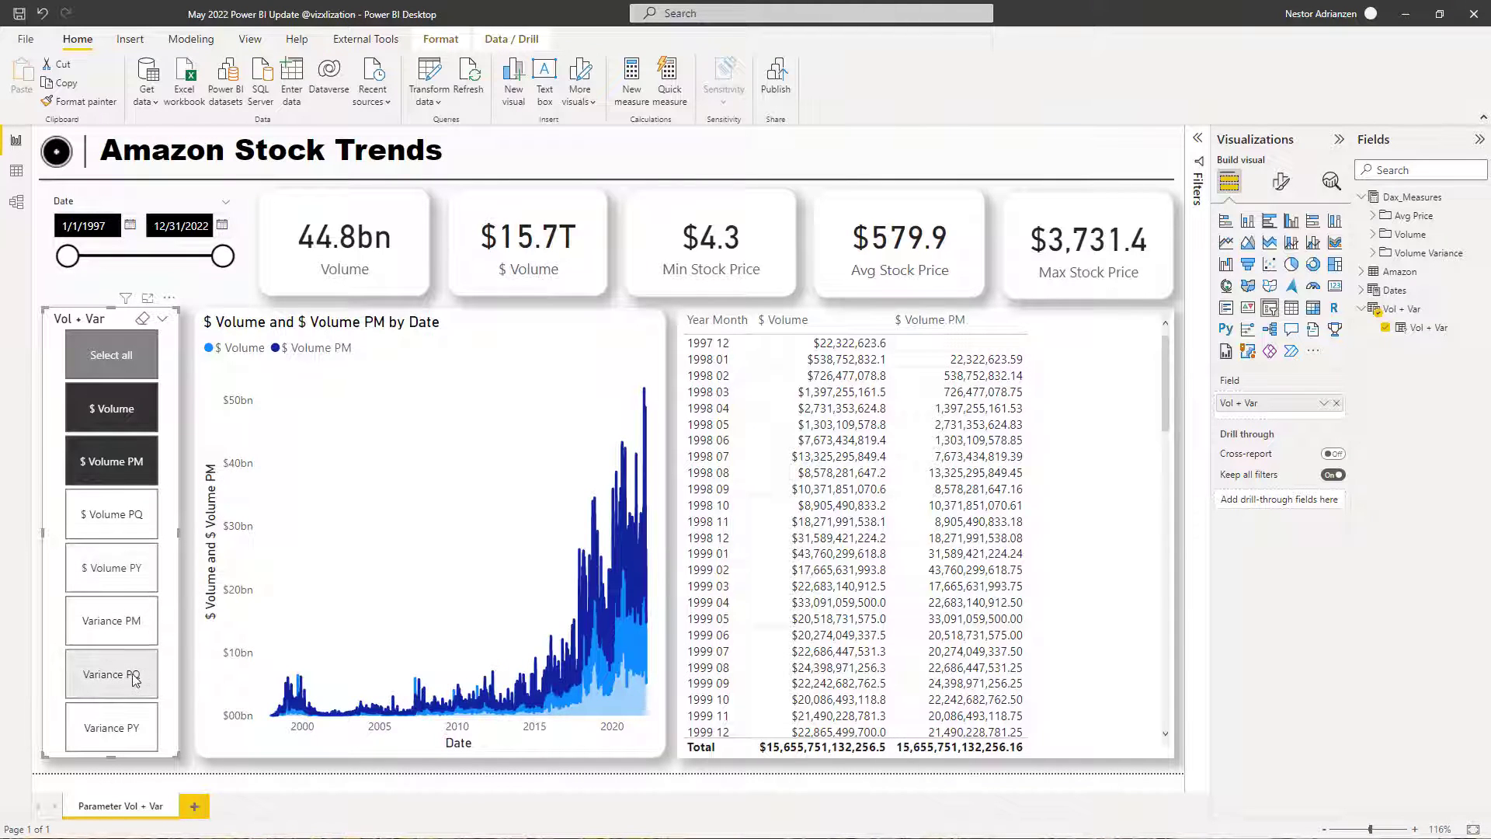
{"action": "left_click", "coordinate": [129, 623]}
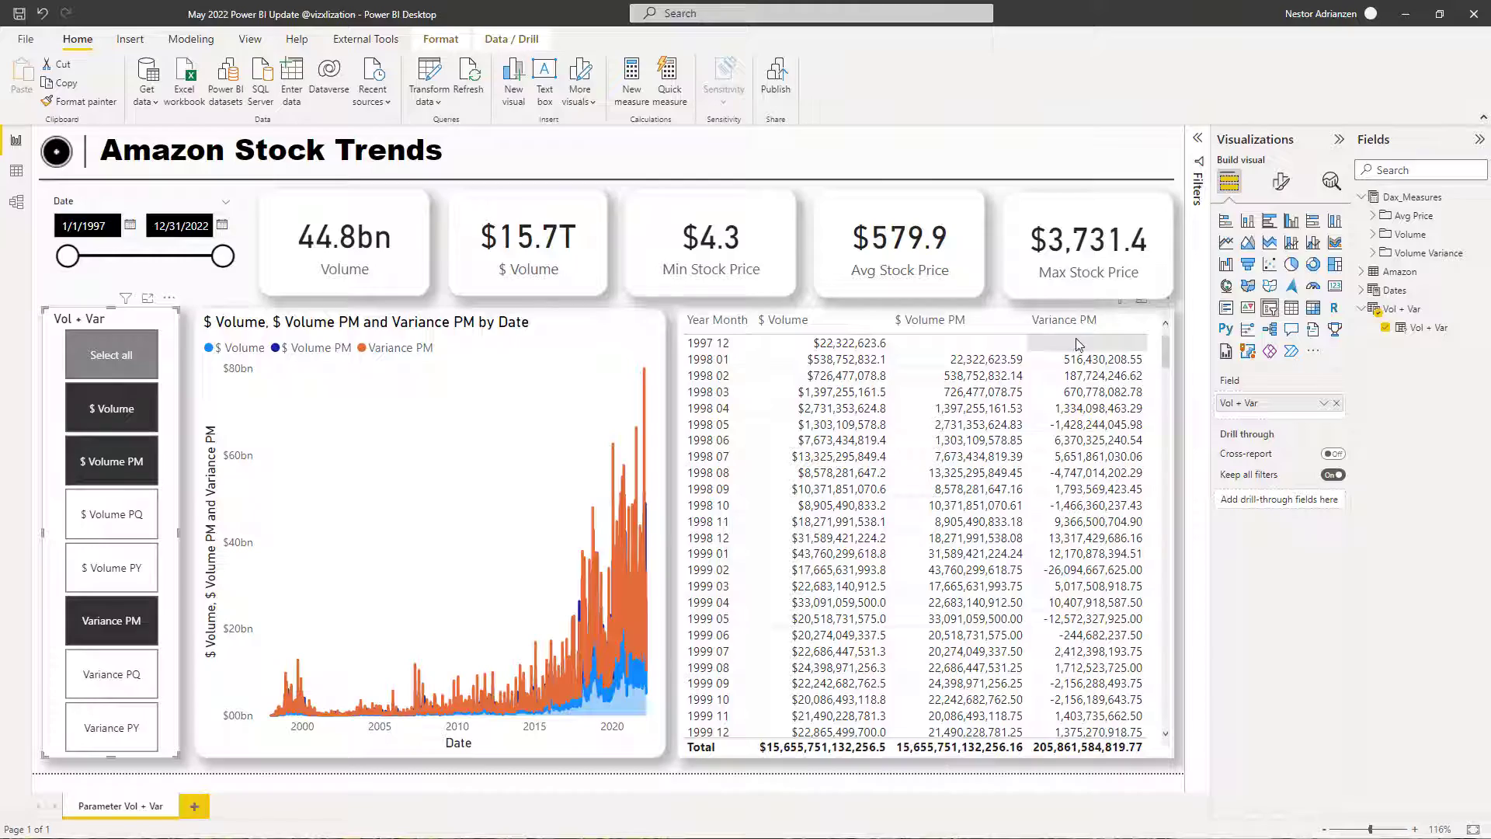
{"action": "scroll", "coordinate": [1116, 548], "scroll_direction": "down", "scroll_amount": 10}
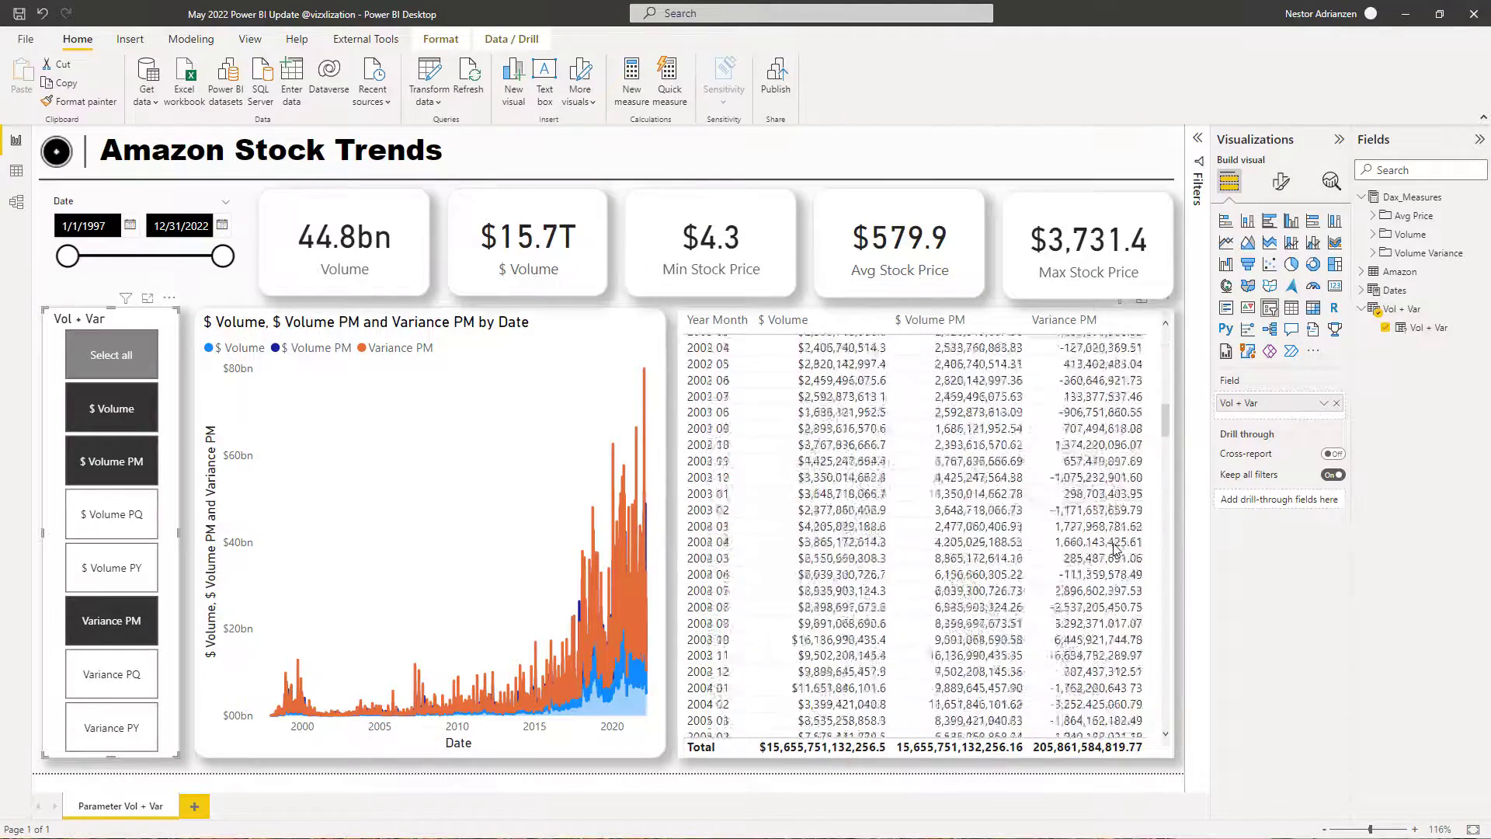
{"action": "scroll", "coordinate": [1116, 549], "scroll_direction": "up", "scroll_amount": 10}
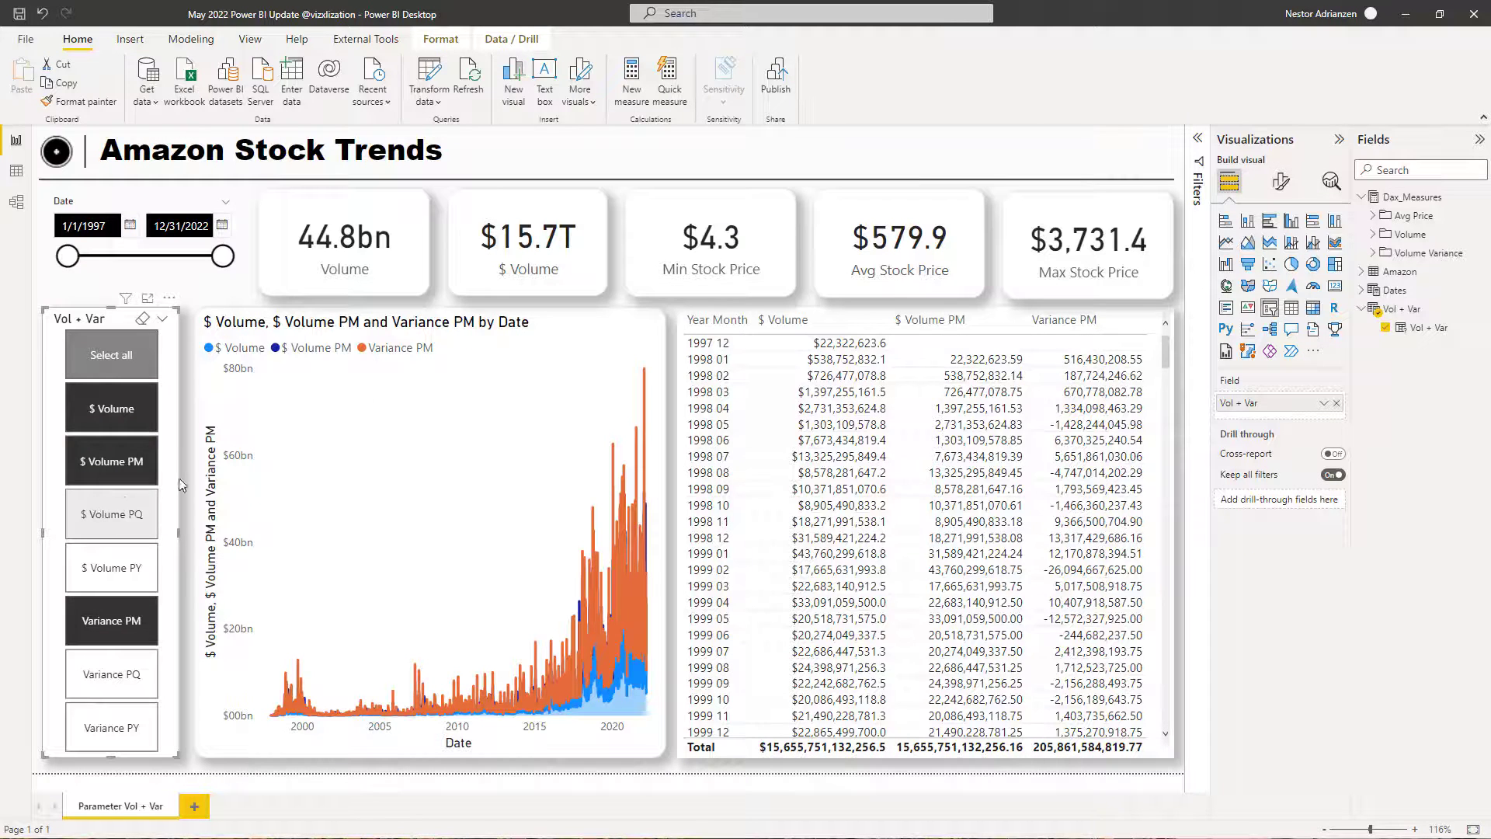
- Switch the slicer from the previous-month measures to $ Volume PY and Variance PY, keeping $ Volume selected
{"action": "left_click", "coordinate": [115, 474]}
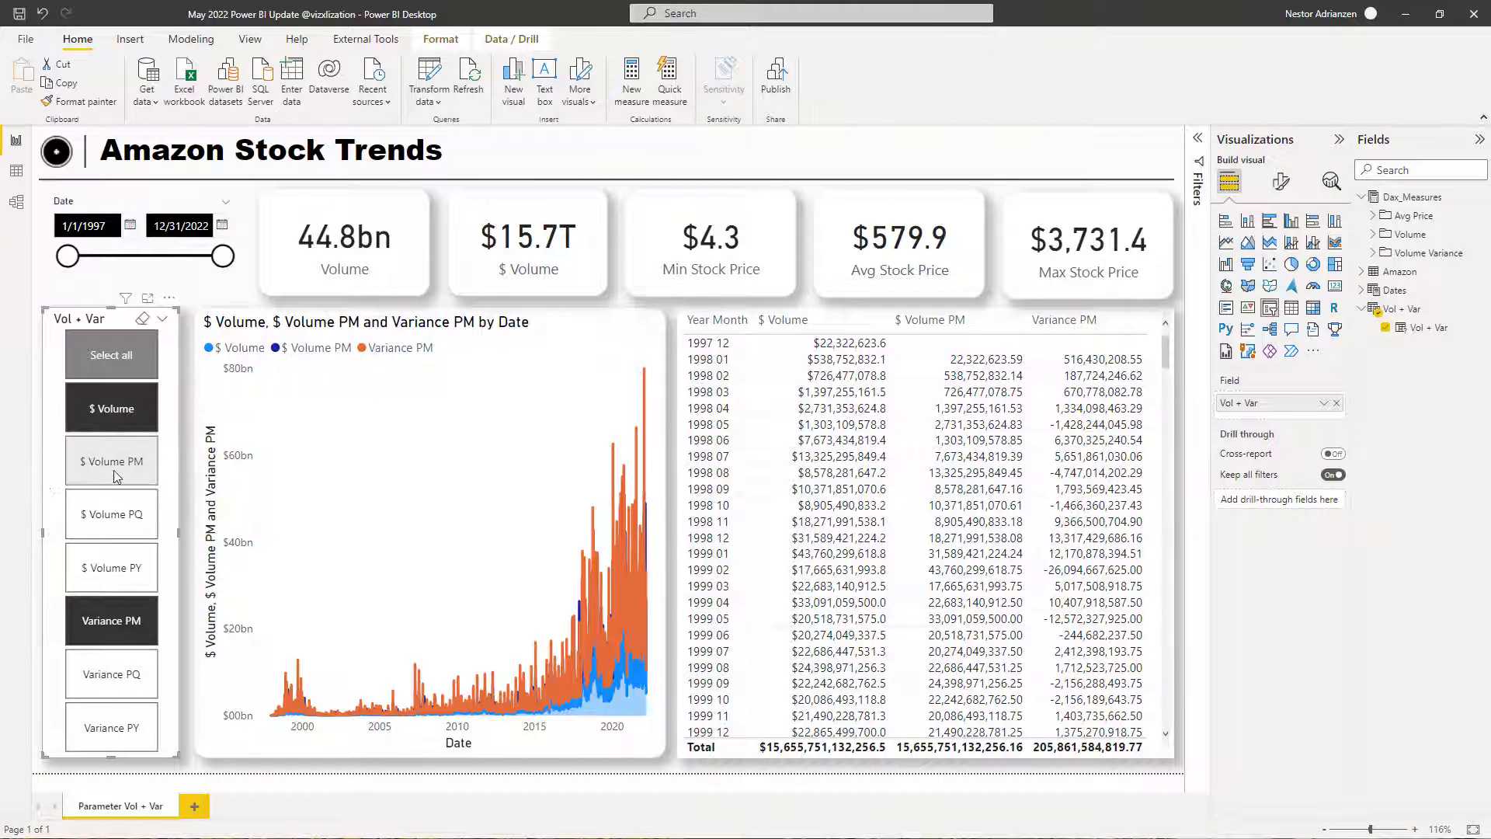
{"action": "left_click", "coordinate": [122, 575]}
{"action": "left_click", "coordinate": [123, 626]}
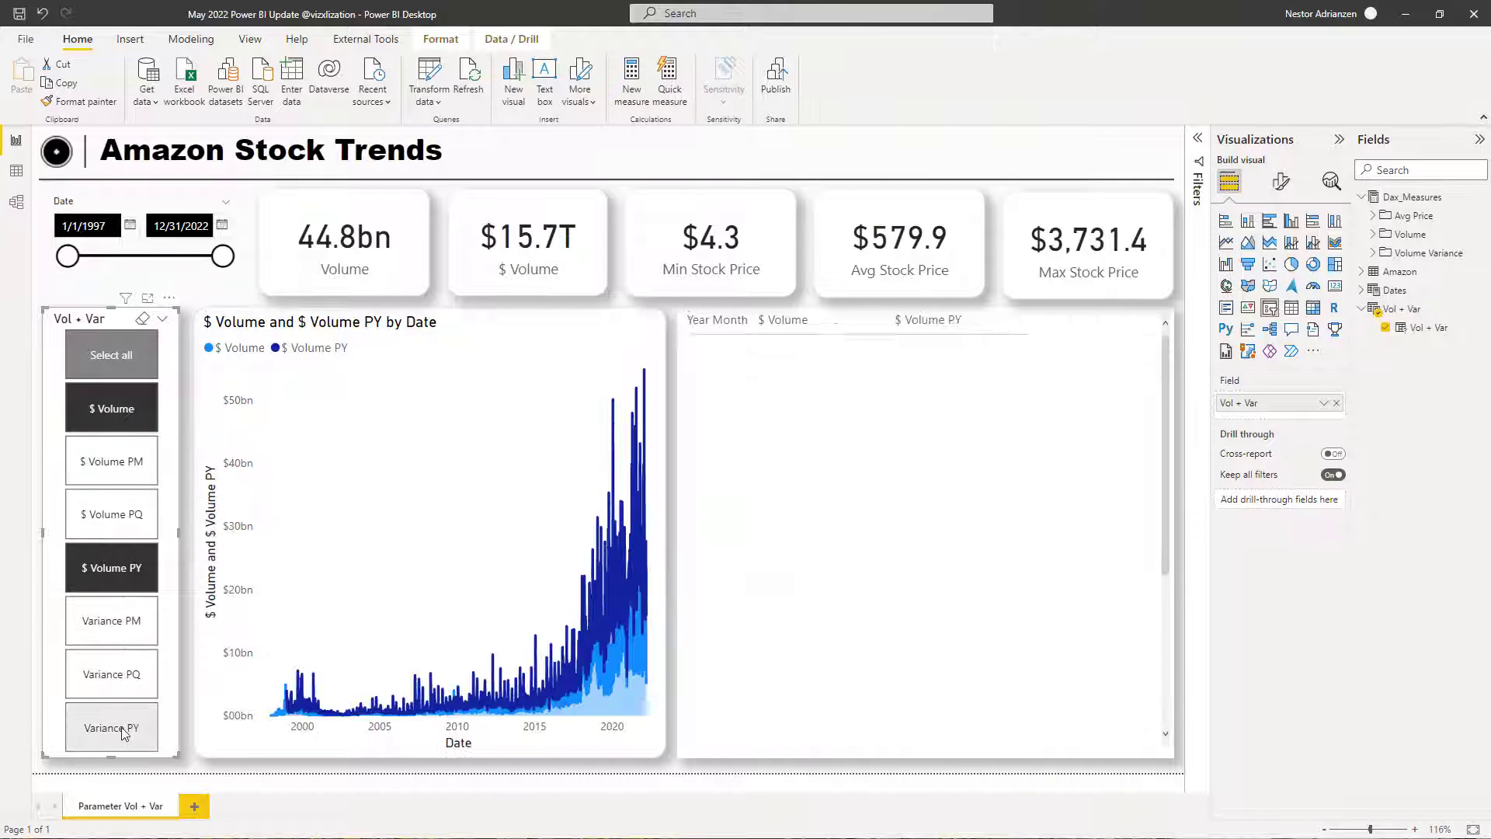
{"action": "left_click", "coordinate": [125, 727]}
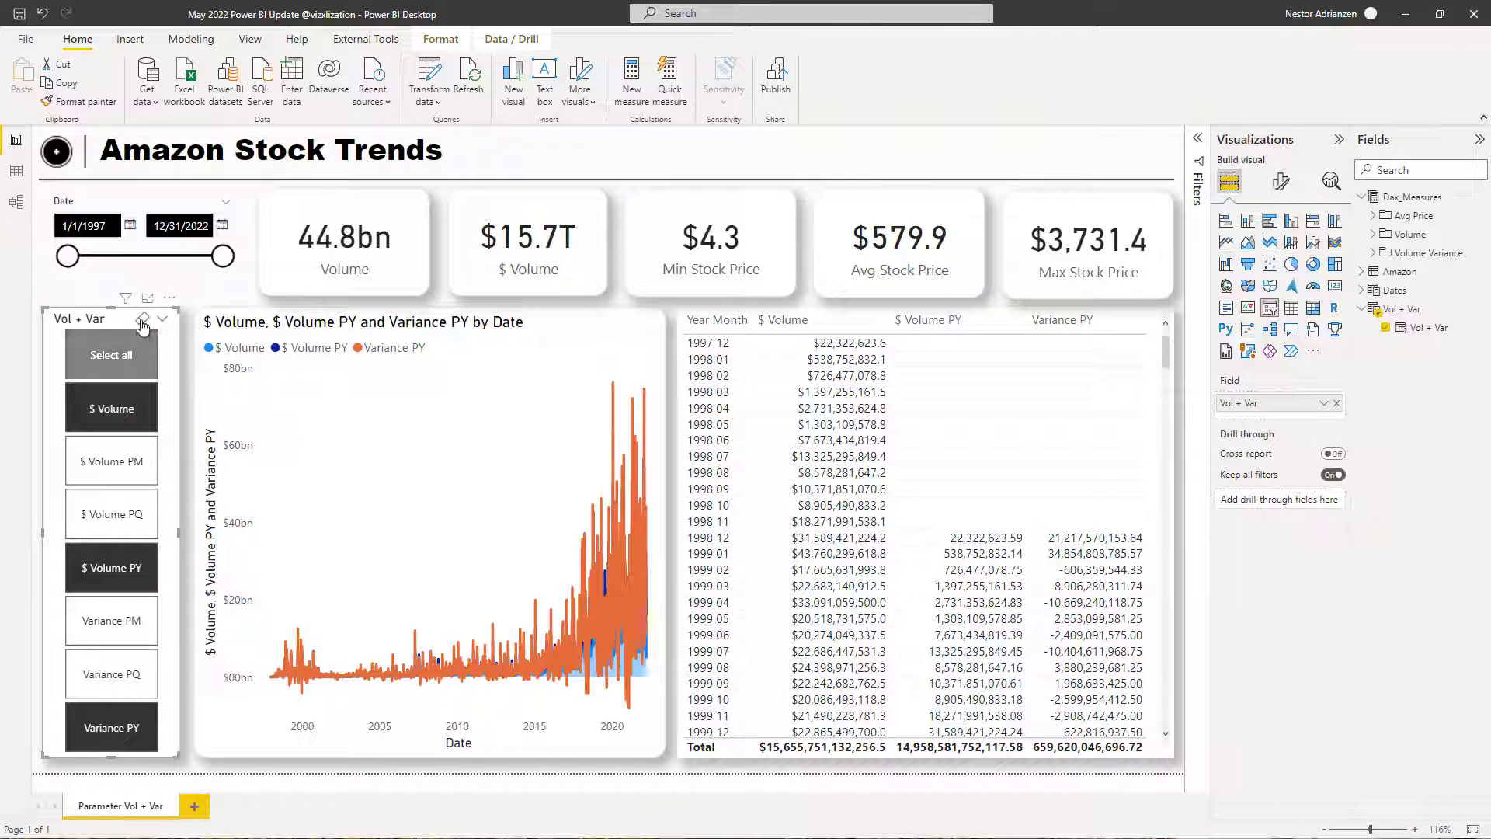
- Clear the Vol + Var slicer and compare Variance PM, Variance PQ and Variance PY in the visuals
{"action": "left_click", "coordinate": [142, 319]}
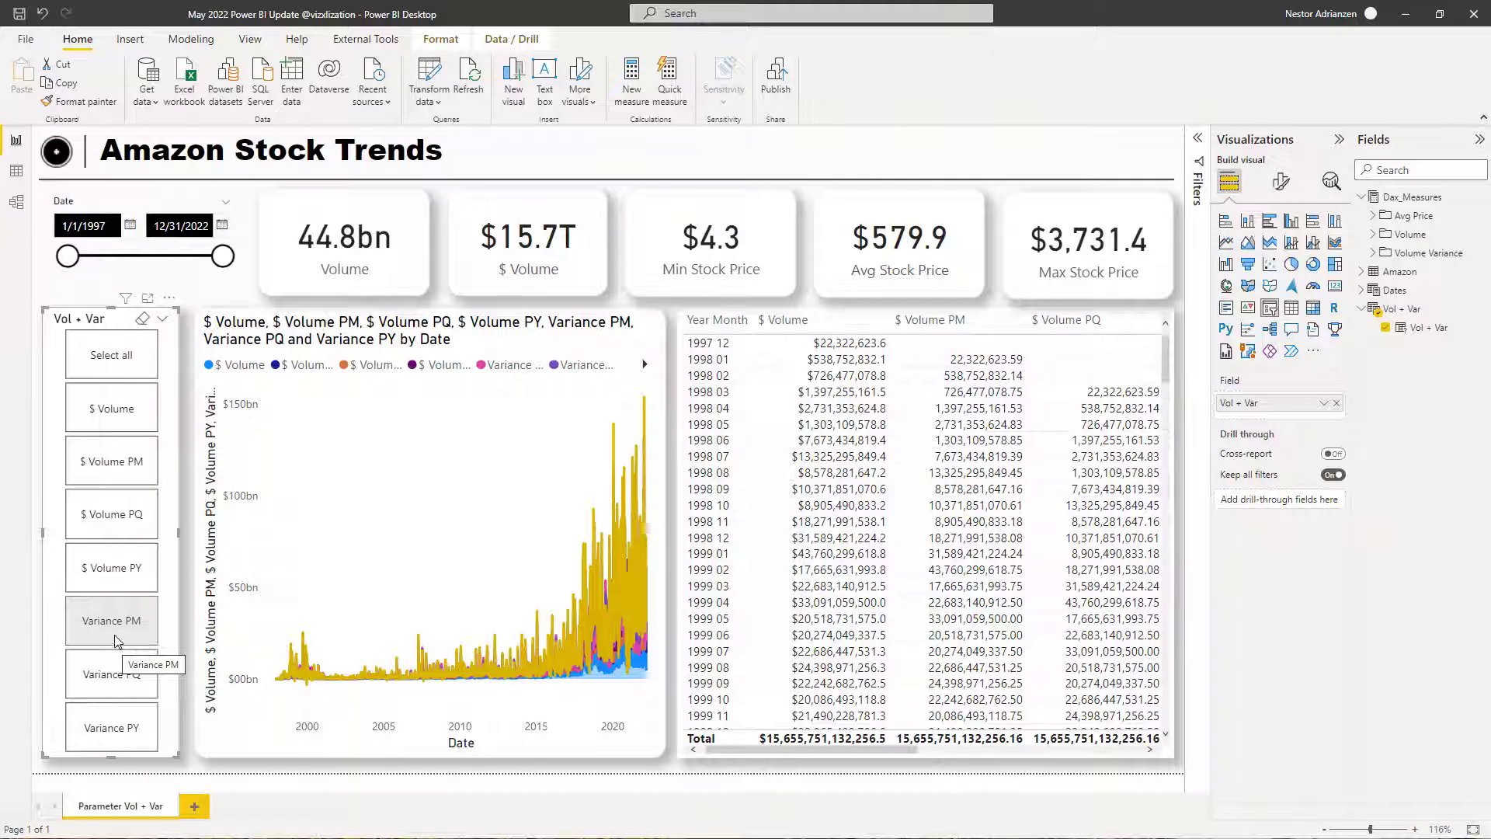
{"action": "left_click", "coordinate": [114, 635]}
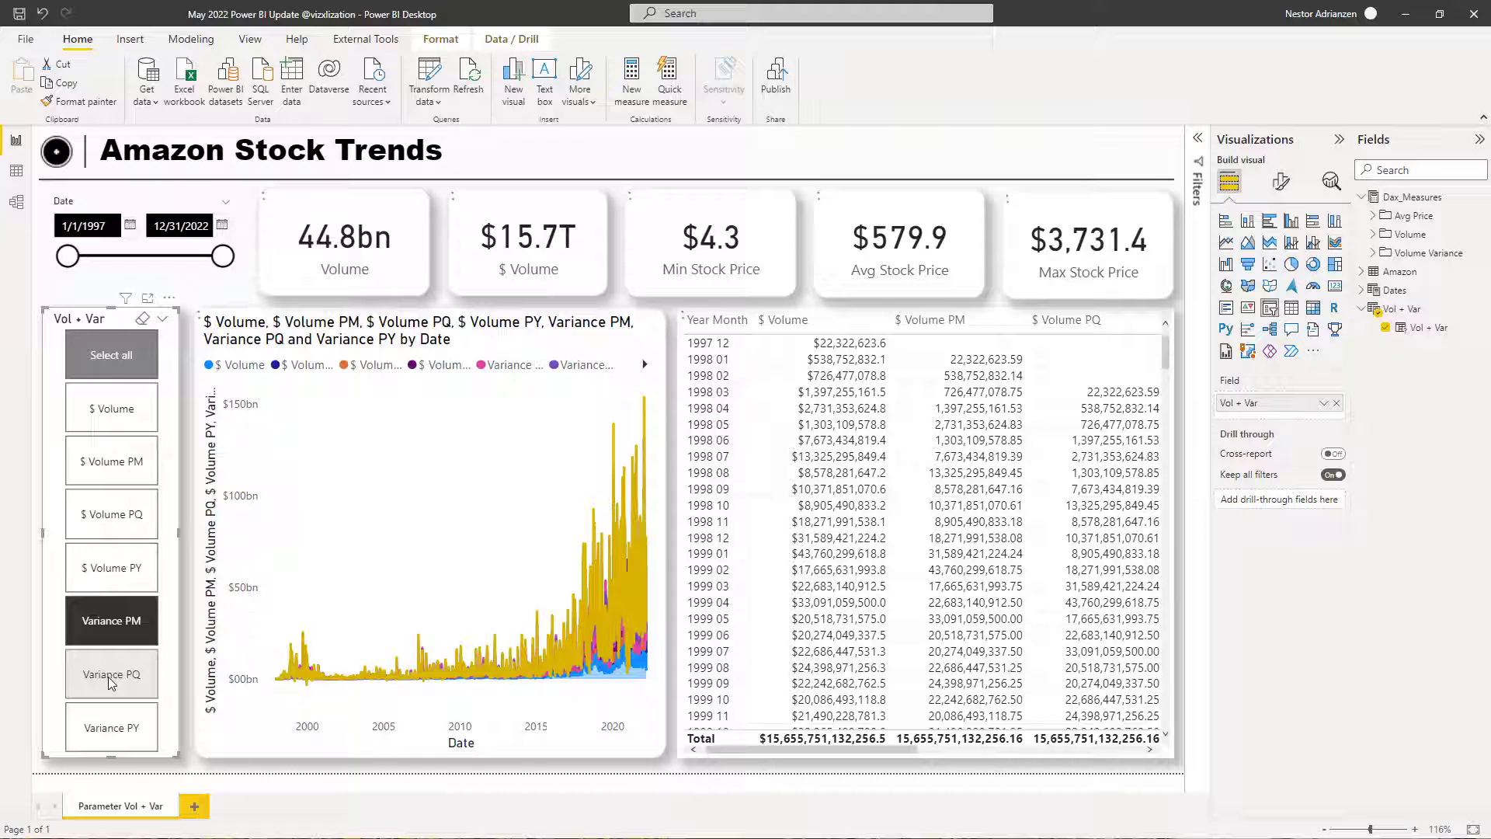
{"action": "left_click", "coordinate": [114, 726]}
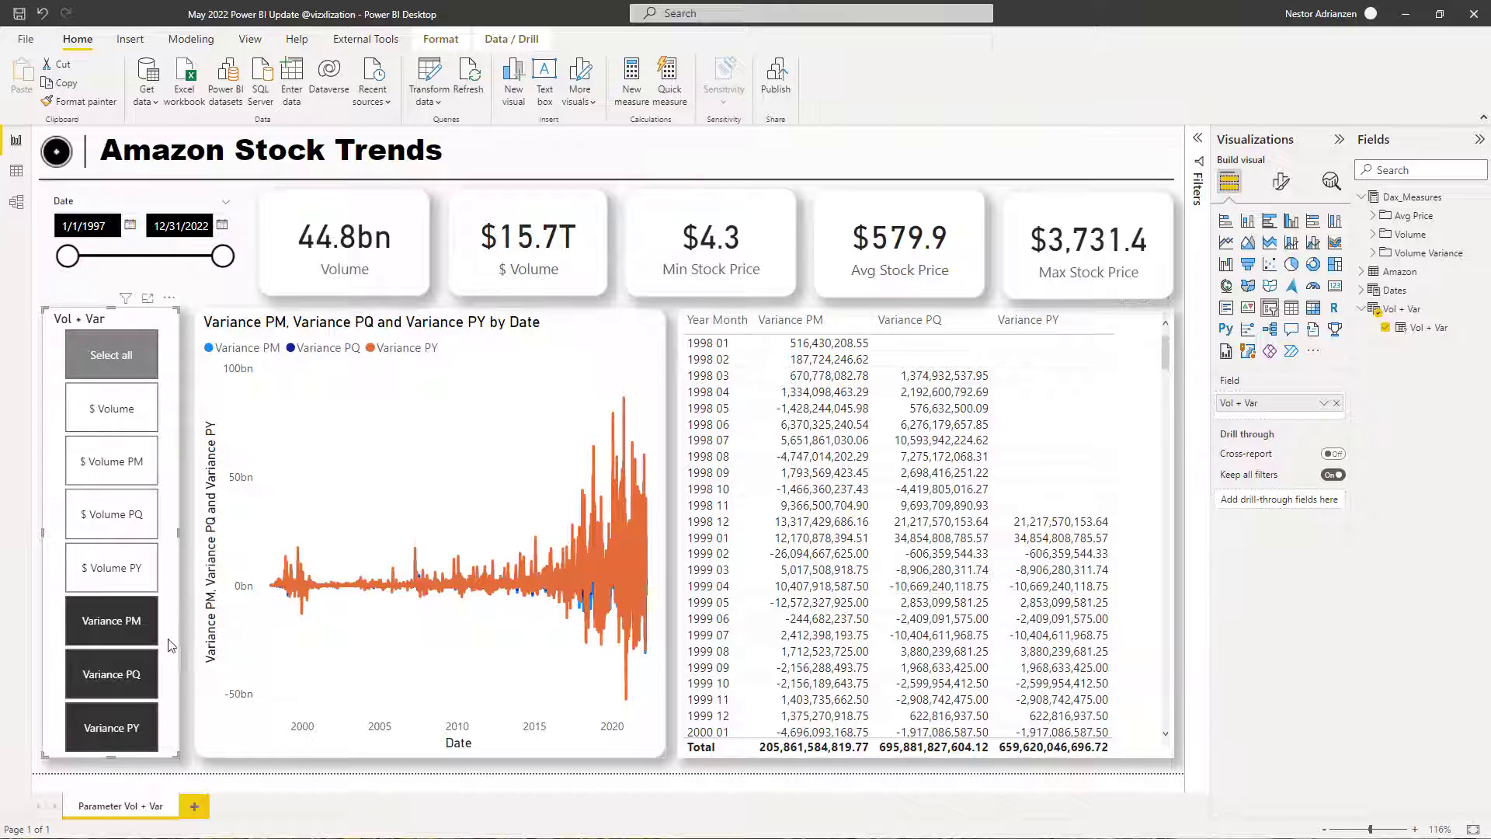
- Show only Variance PM in the visuals and set the start of the date range to 3/14/2022
{"action": "left_click", "coordinate": [129, 628]}
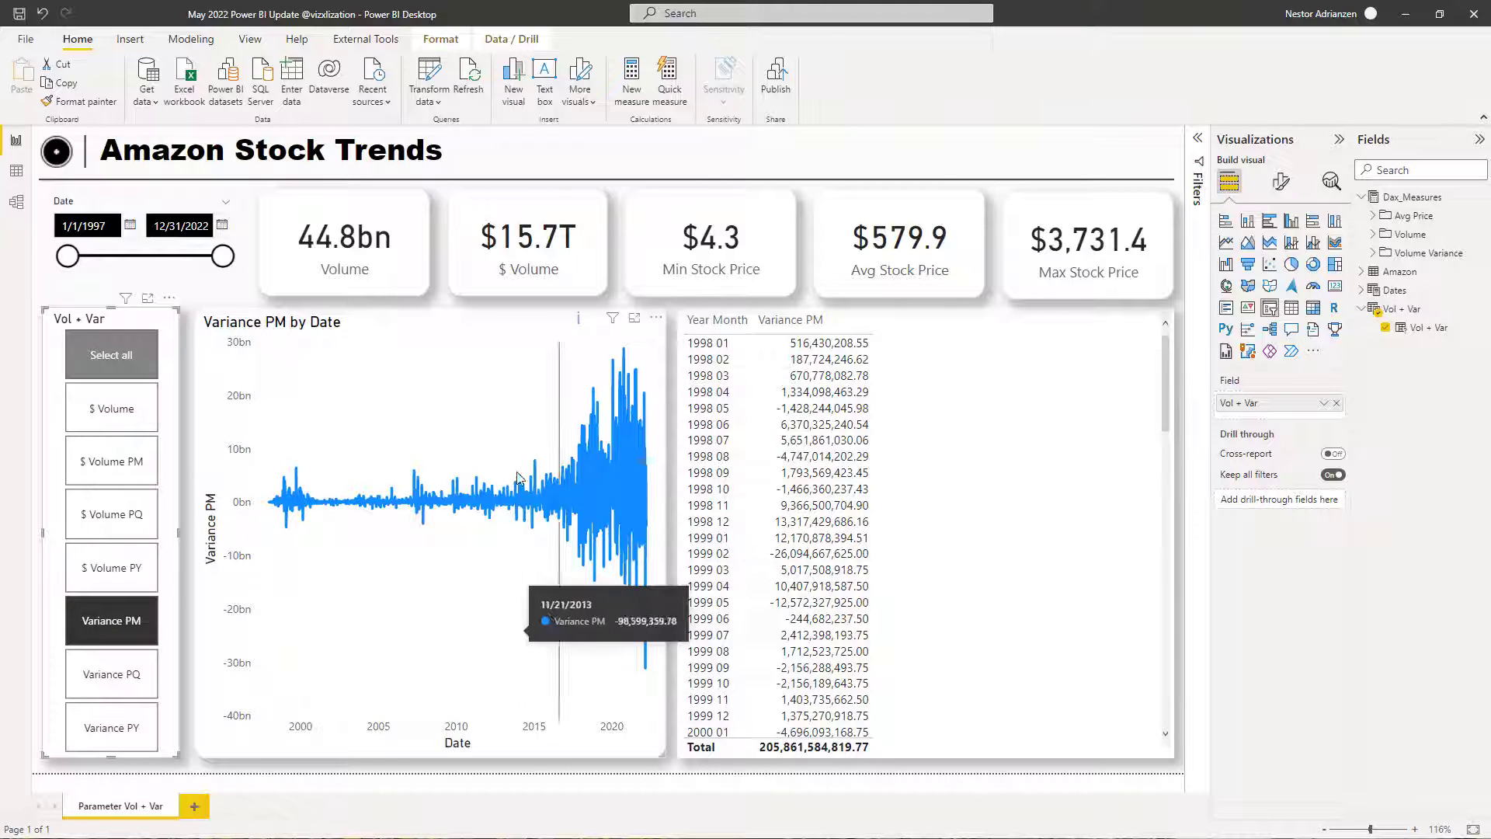
{"action": "left_click_drag", "start_coordinate": [67, 256], "coordinate": [195, 260]}
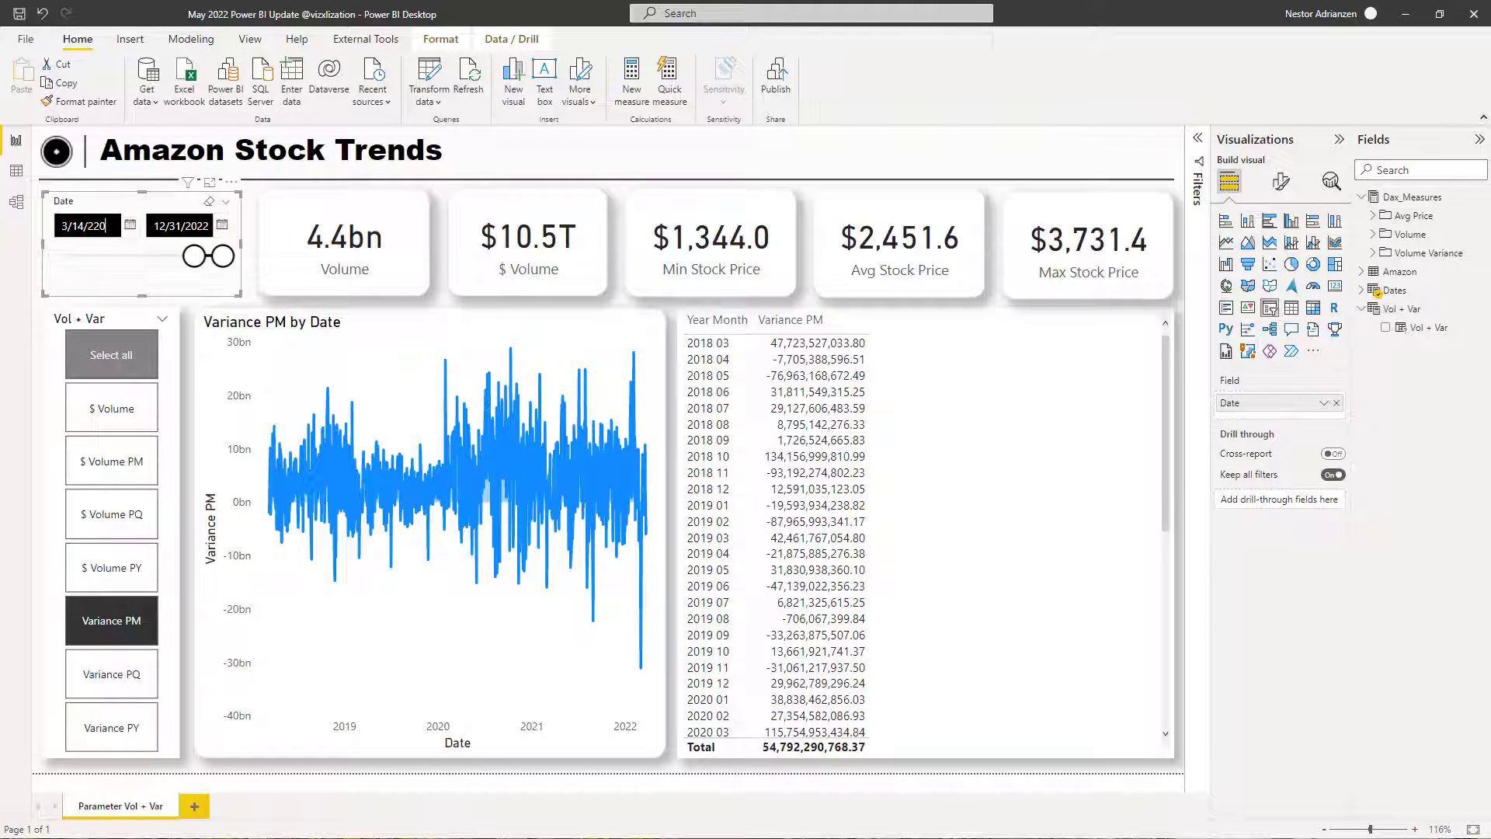
{"action": "key", "text": "Return"}
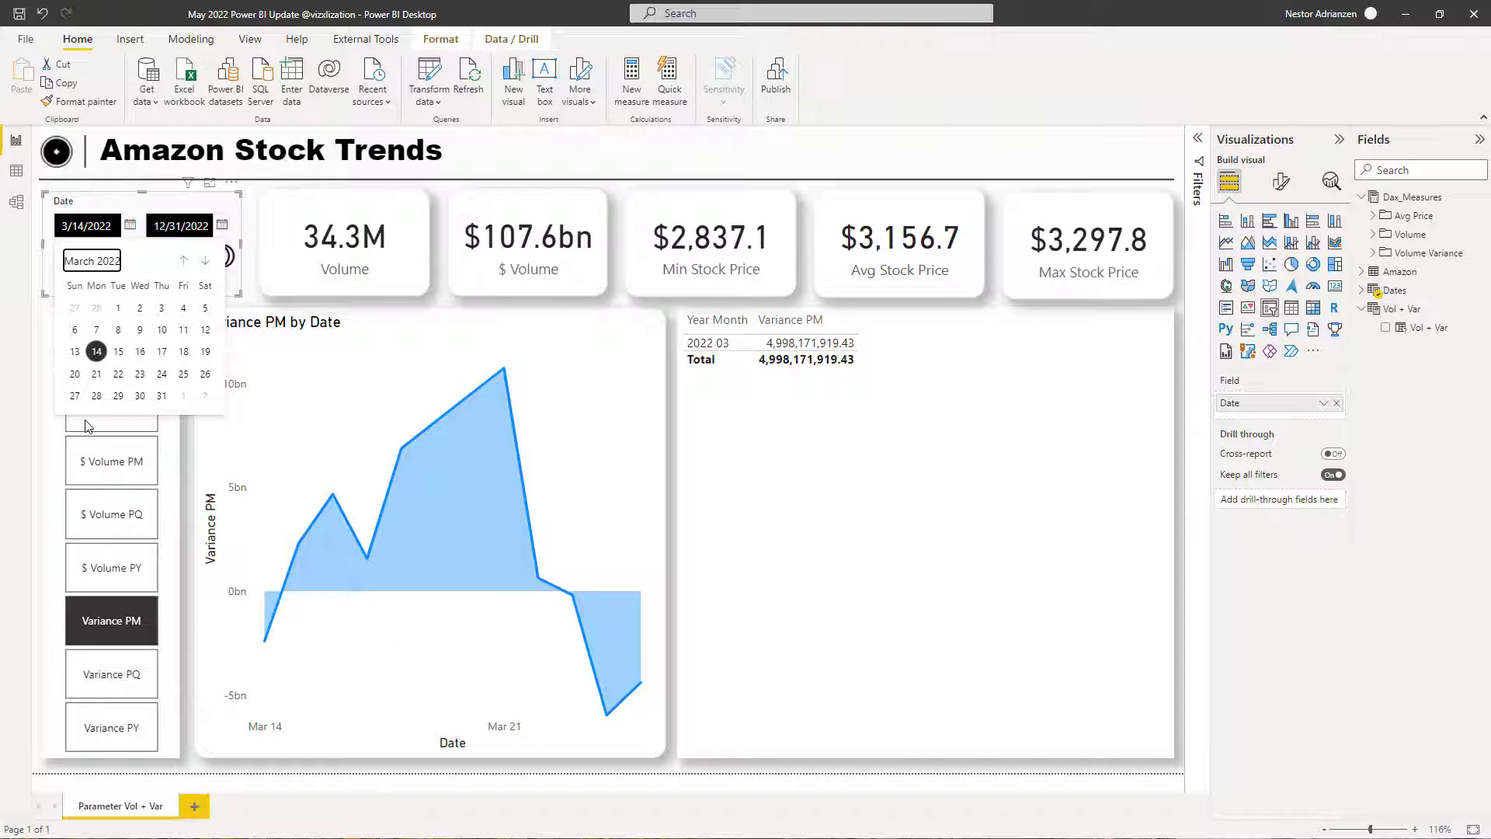
- Replace Variance PM in the slicer with Variance PQ and Variance PY, then leave only Variance PY selected
{"action": "left_click", "coordinate": [124, 676]}
{"action": "left_click", "coordinate": [126, 674]}
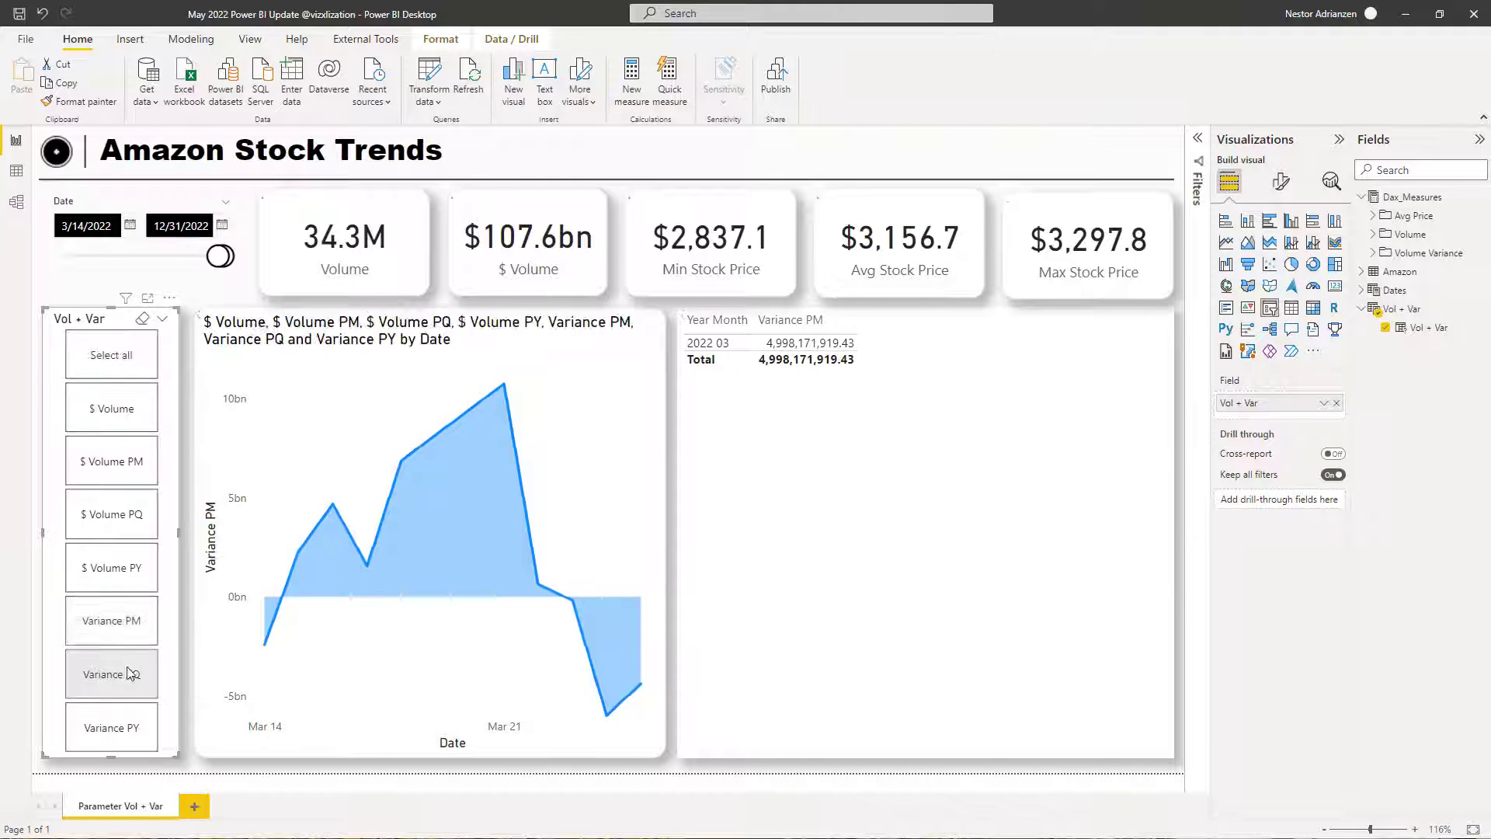
{"action": "left_click", "coordinate": [131, 672]}
{"action": "left_click", "coordinate": [129, 713]}
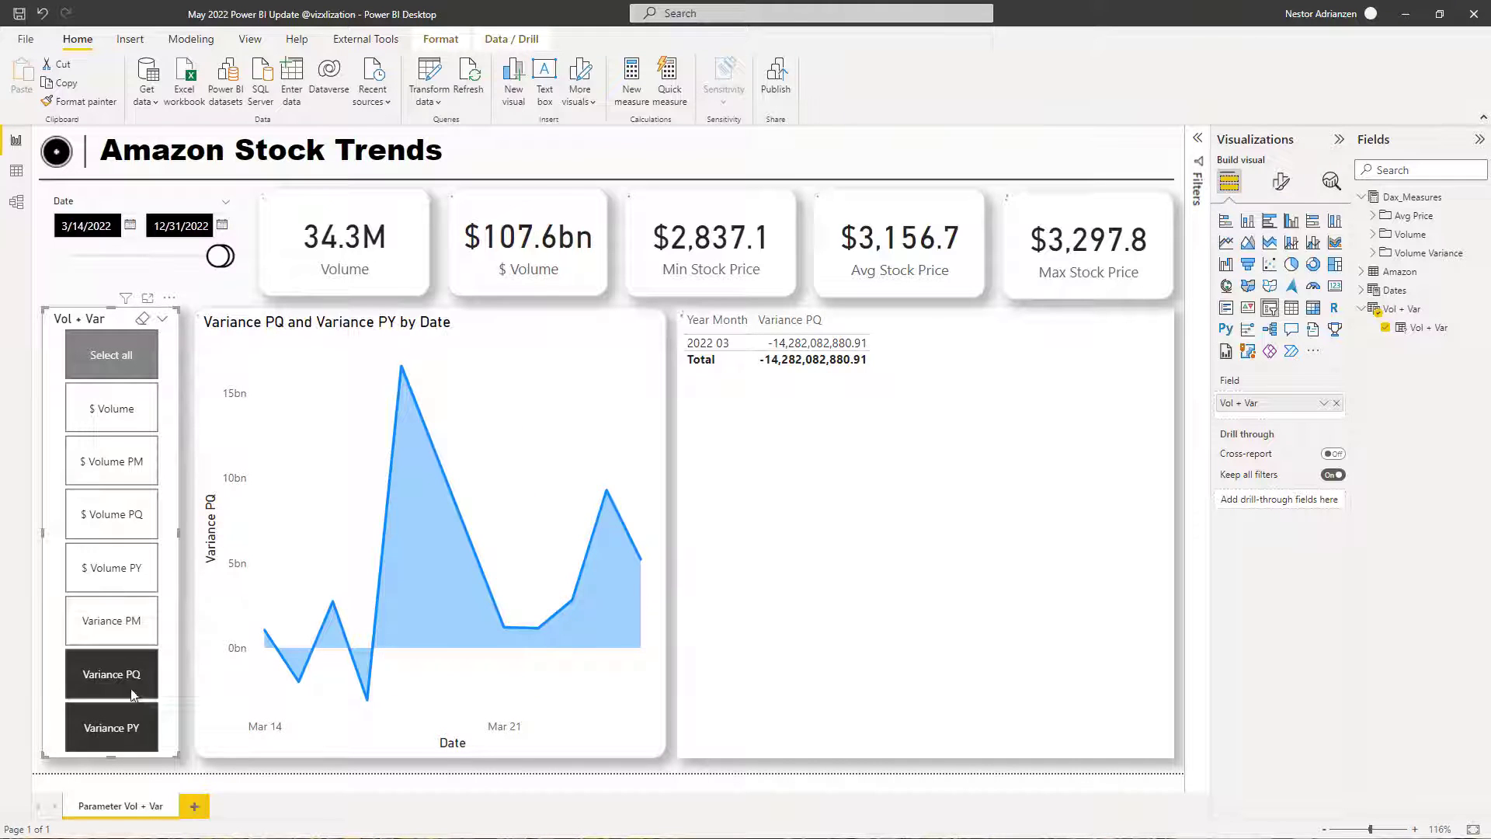
{"action": "left_click", "coordinate": [132, 693]}
- Set the start of the date range to 1/1/2022
{"action": "left_click", "coordinate": [31, 225]}
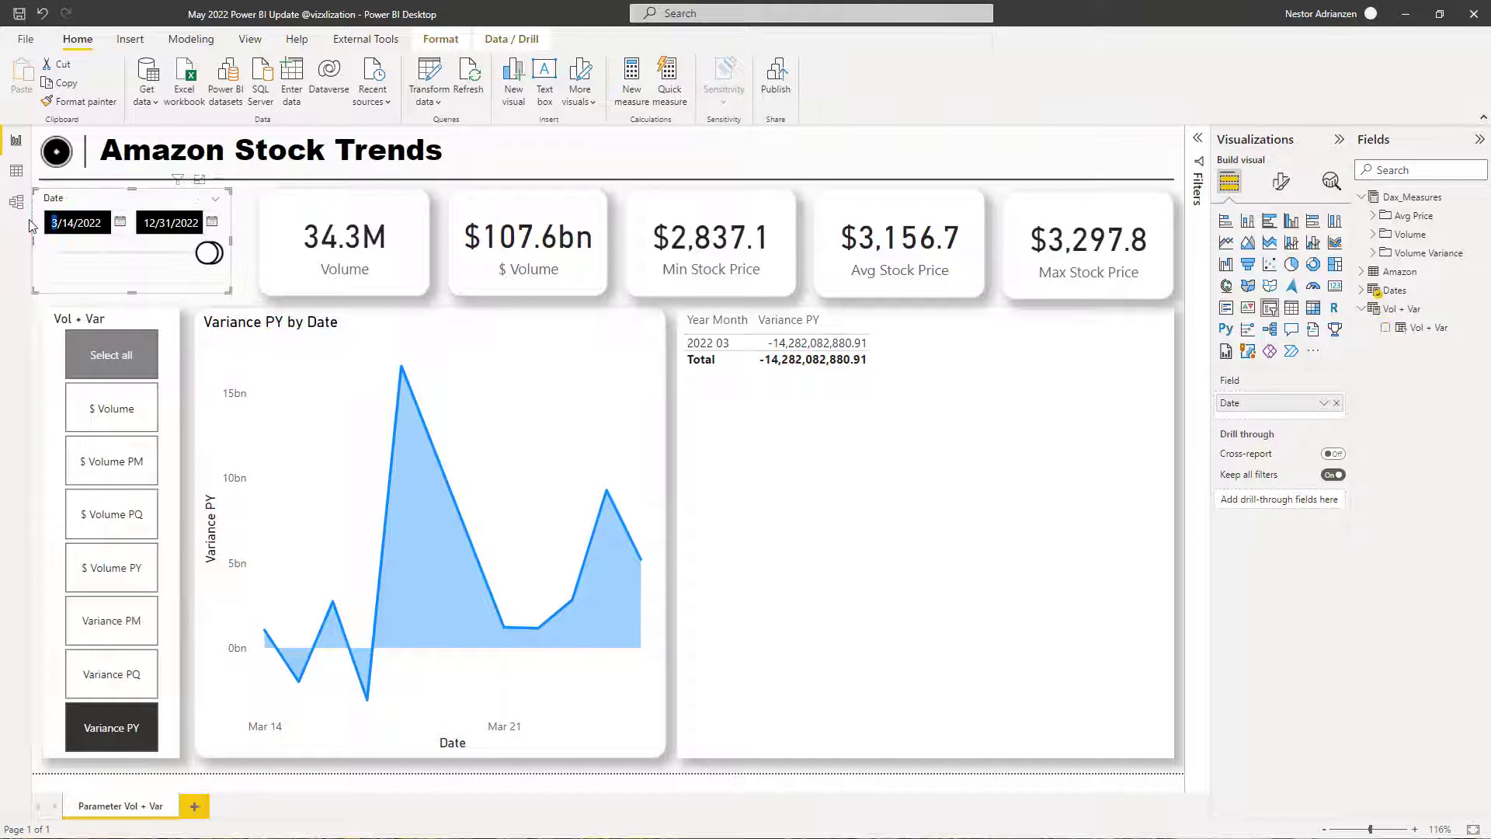
{"action": "type", "text": "1"}
{"action": "key", "text": "Right"}
{"action": "key", "text": "Right"}
{"action": "key", "text": "Delete"}
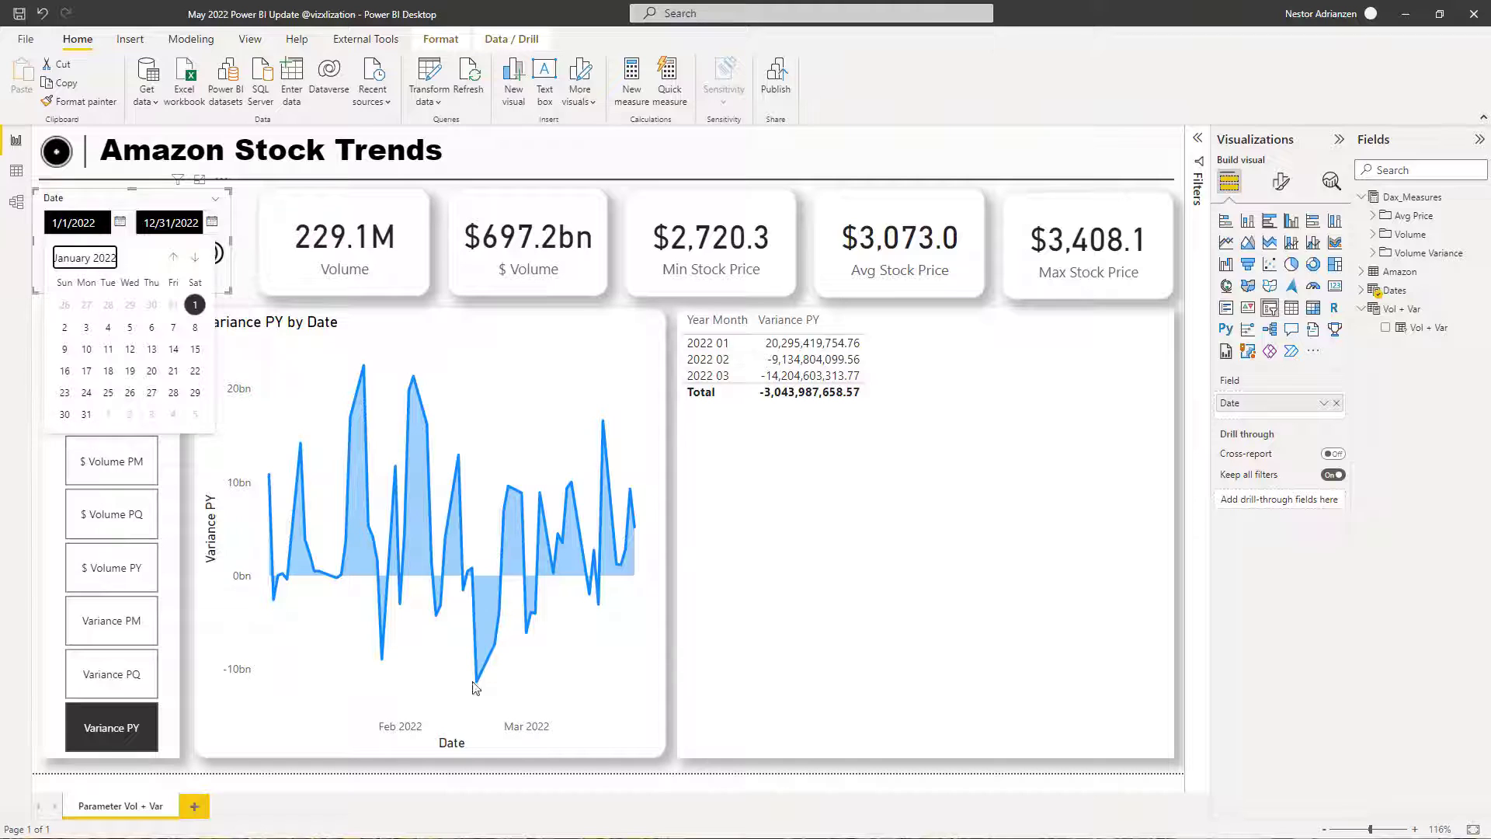
- Switch the Vol + Var slicer from Variance PY through Variance PQ to Variance PM only
{"action": "left_click", "coordinate": [123, 719]}
{"action": "left_click", "coordinate": [127, 678]}
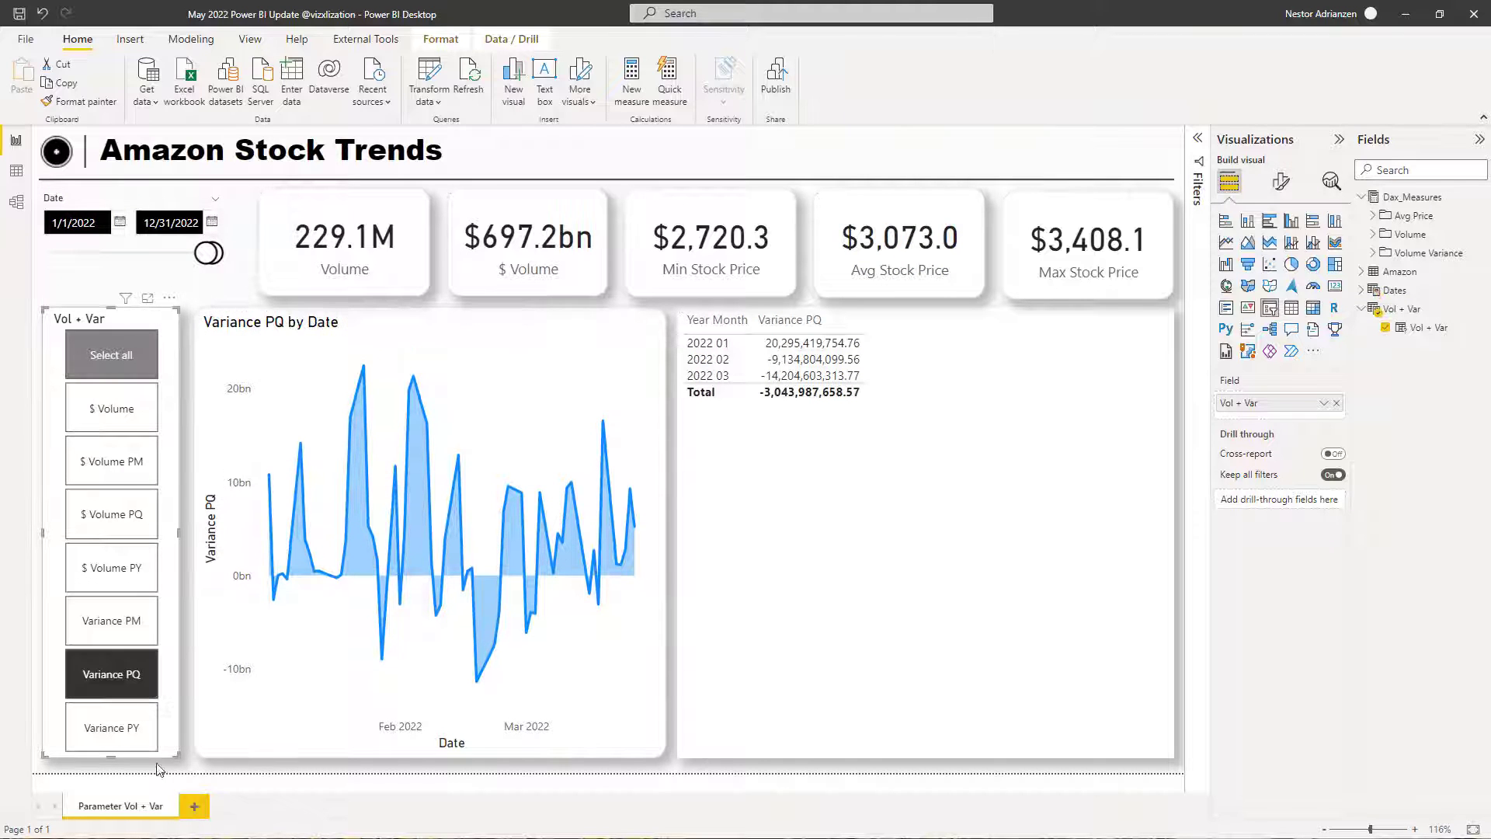
{"action": "left_click", "coordinate": [109, 631]}
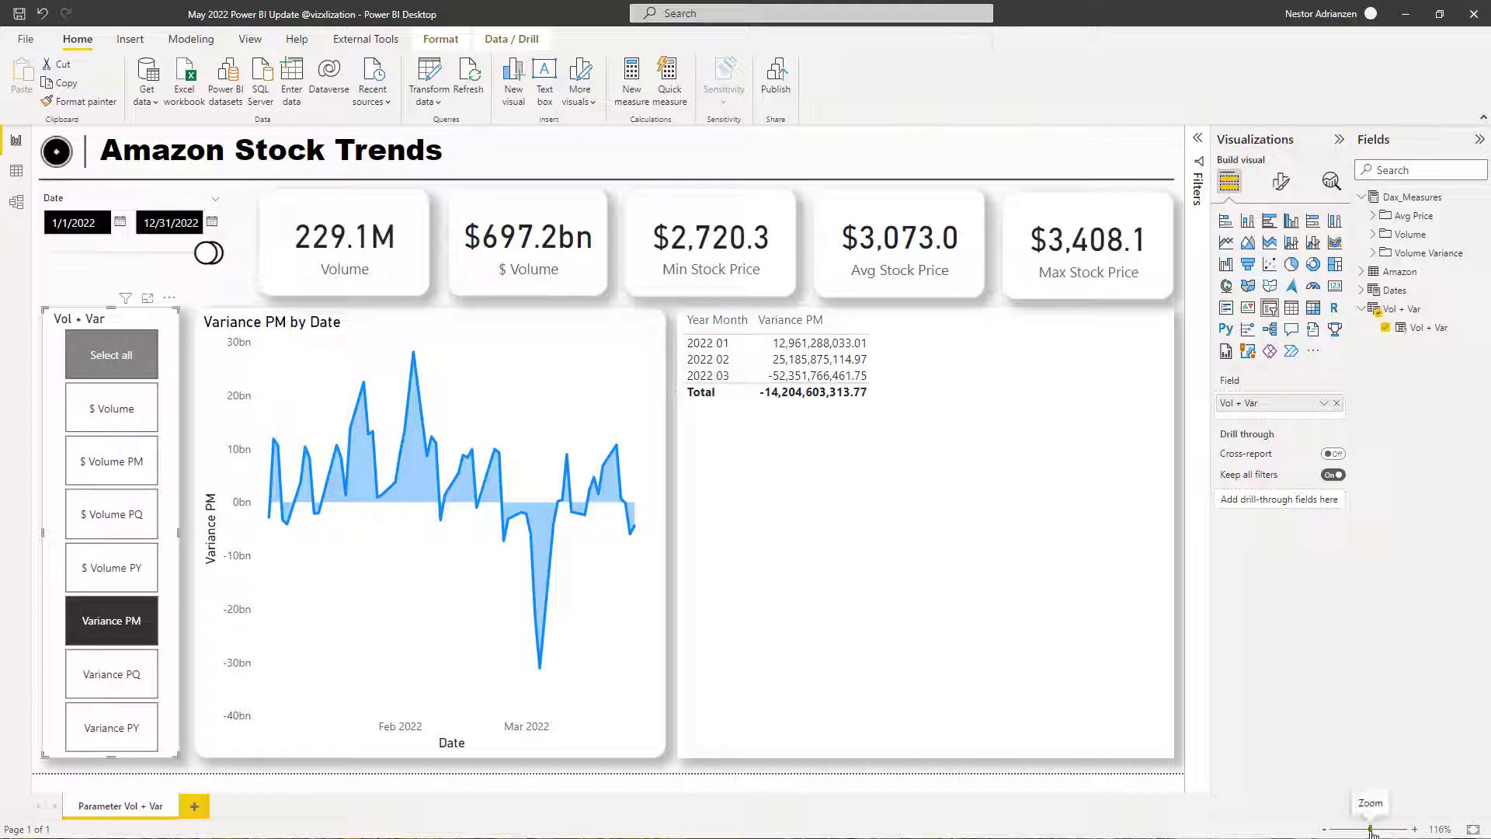
- Magnify the report page to inspect the cards and the Variance PM table, and fit the page back to the window
{"action": "left_click_drag", "start_coordinate": [1372, 829], "coordinate": [1379, 829]}
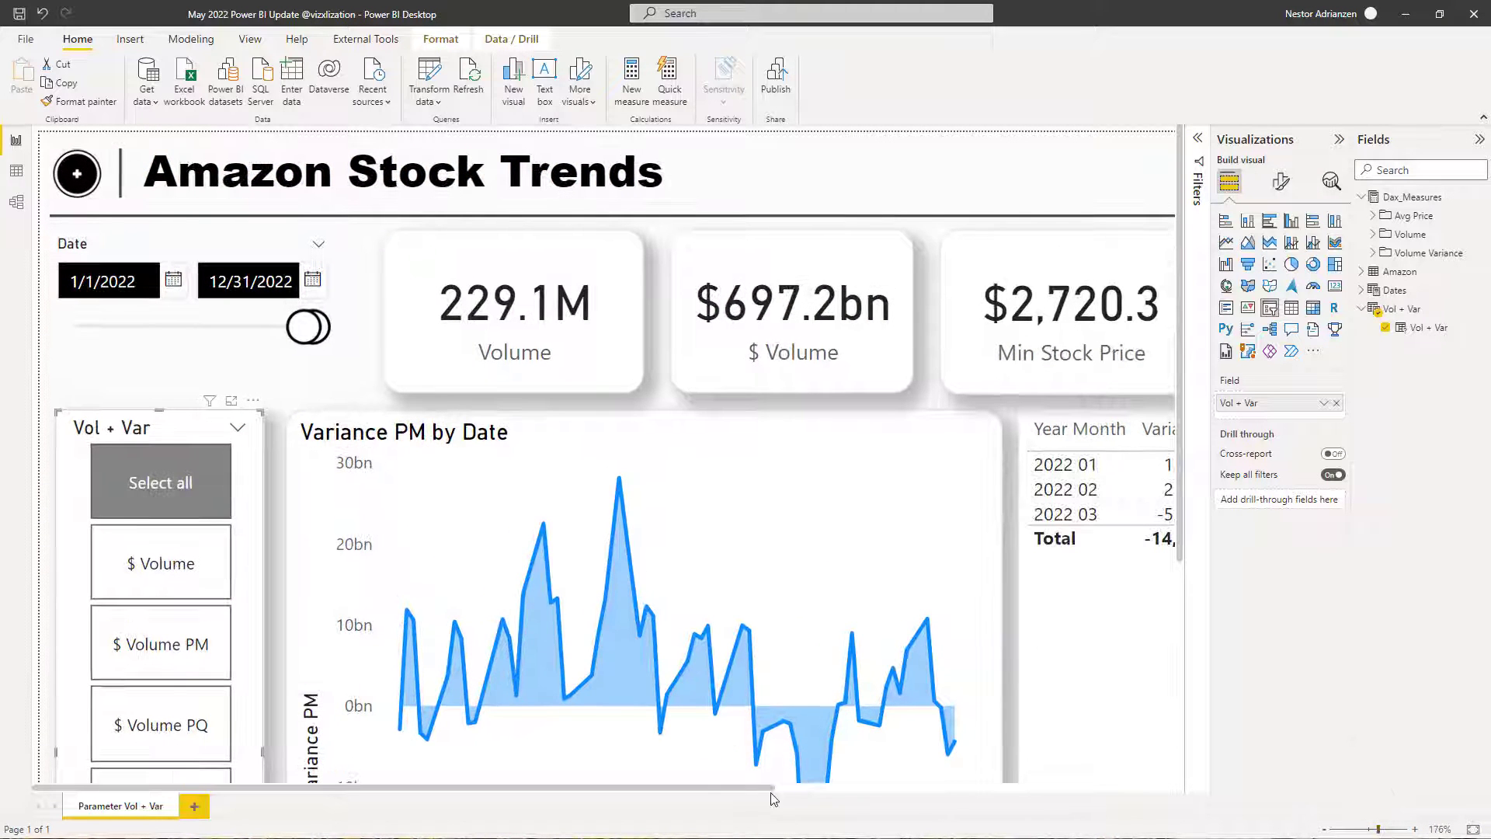
{"action": "left_click_drag", "start_coordinate": [761, 792], "coordinate": [882, 594]}
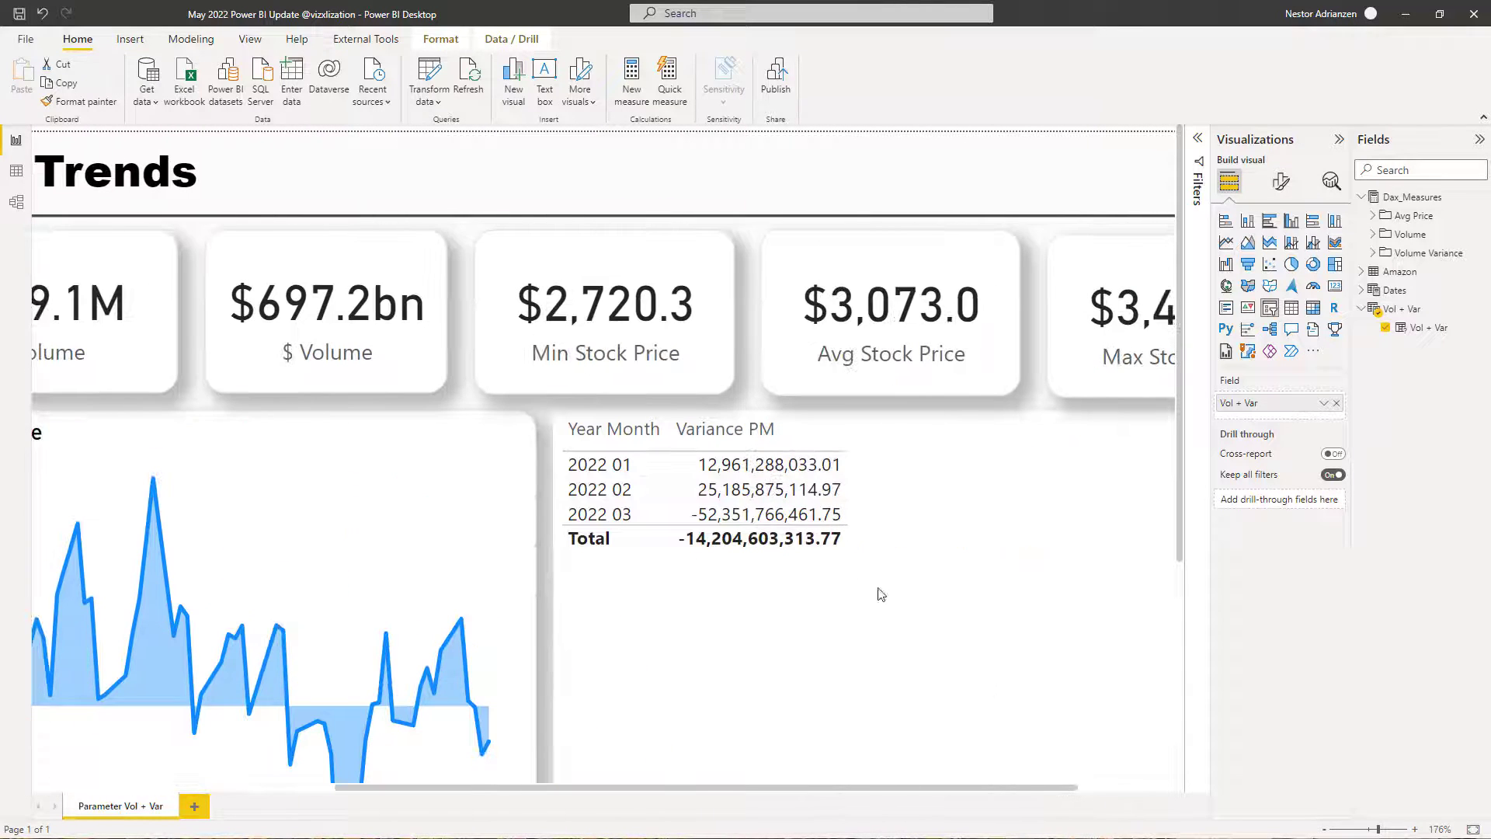
{"action": "scroll", "coordinate": [1032, 482], "scroll_direction": "right", "scroll_amount": 3}
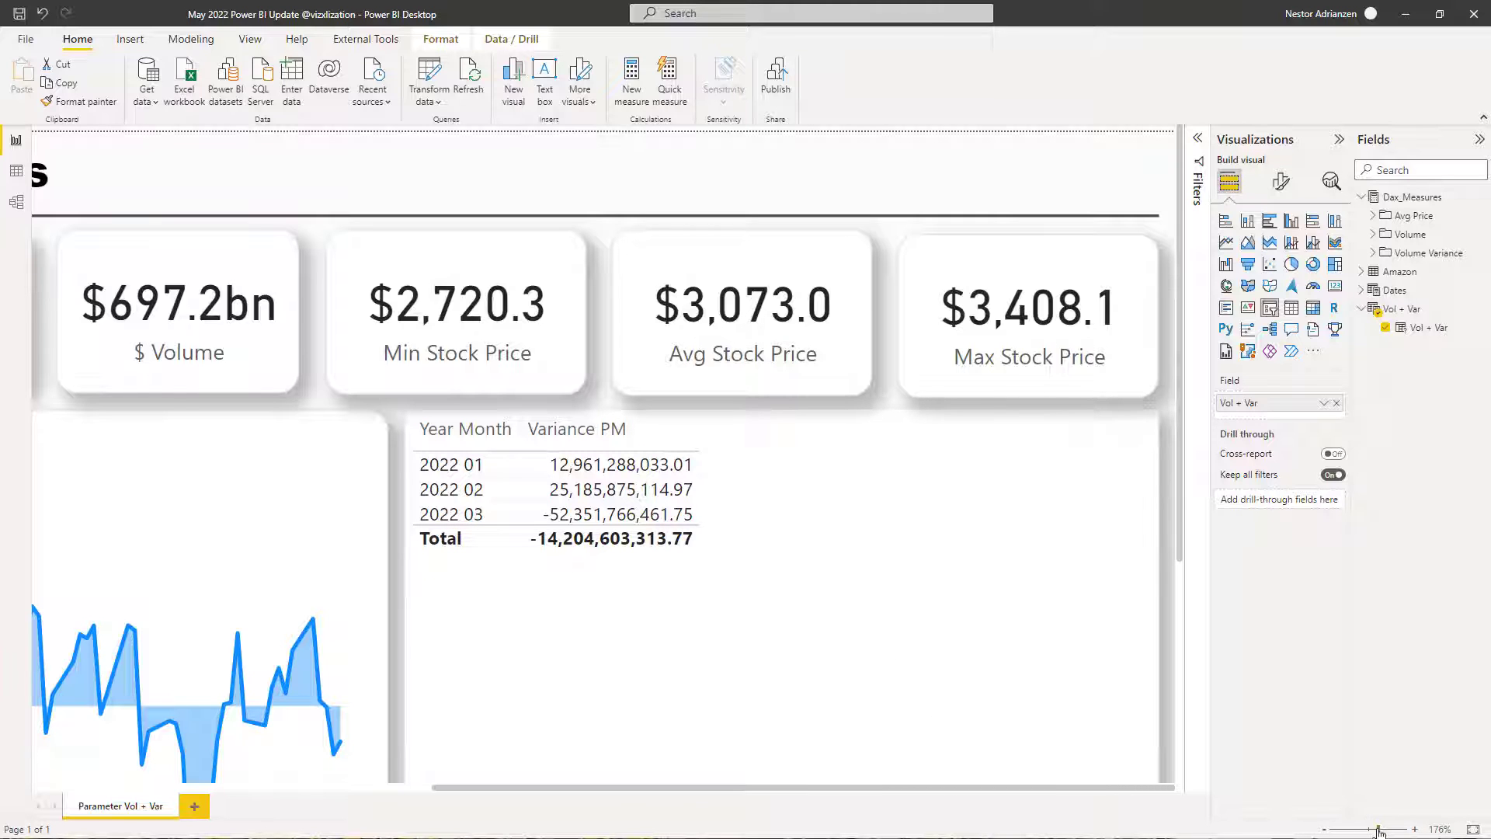
{"action": "left_click_drag", "start_coordinate": [1379, 831], "coordinate": [1392, 832]}
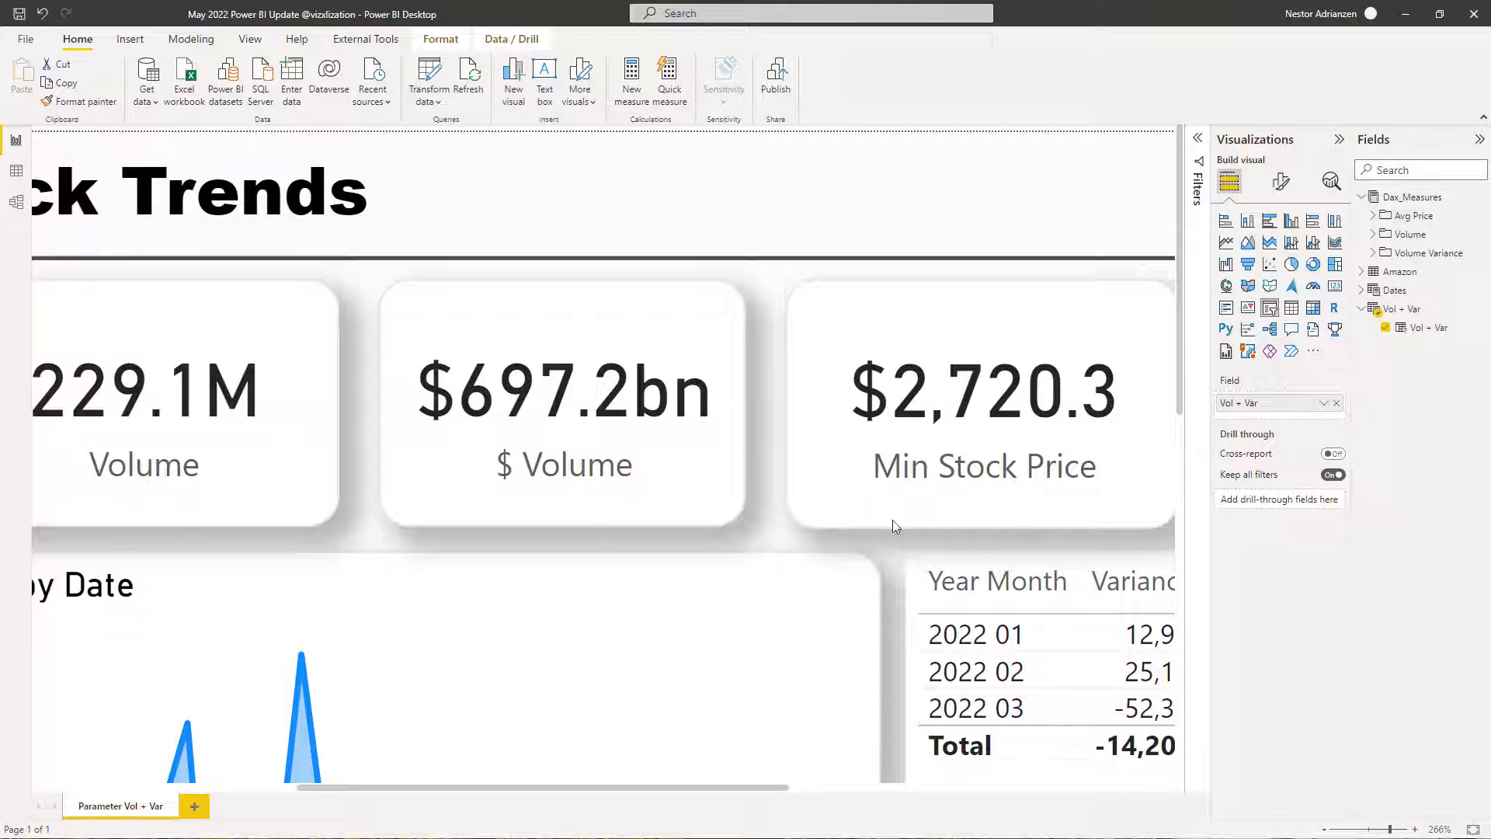
{"action": "left_click", "coordinate": [1474, 831]}
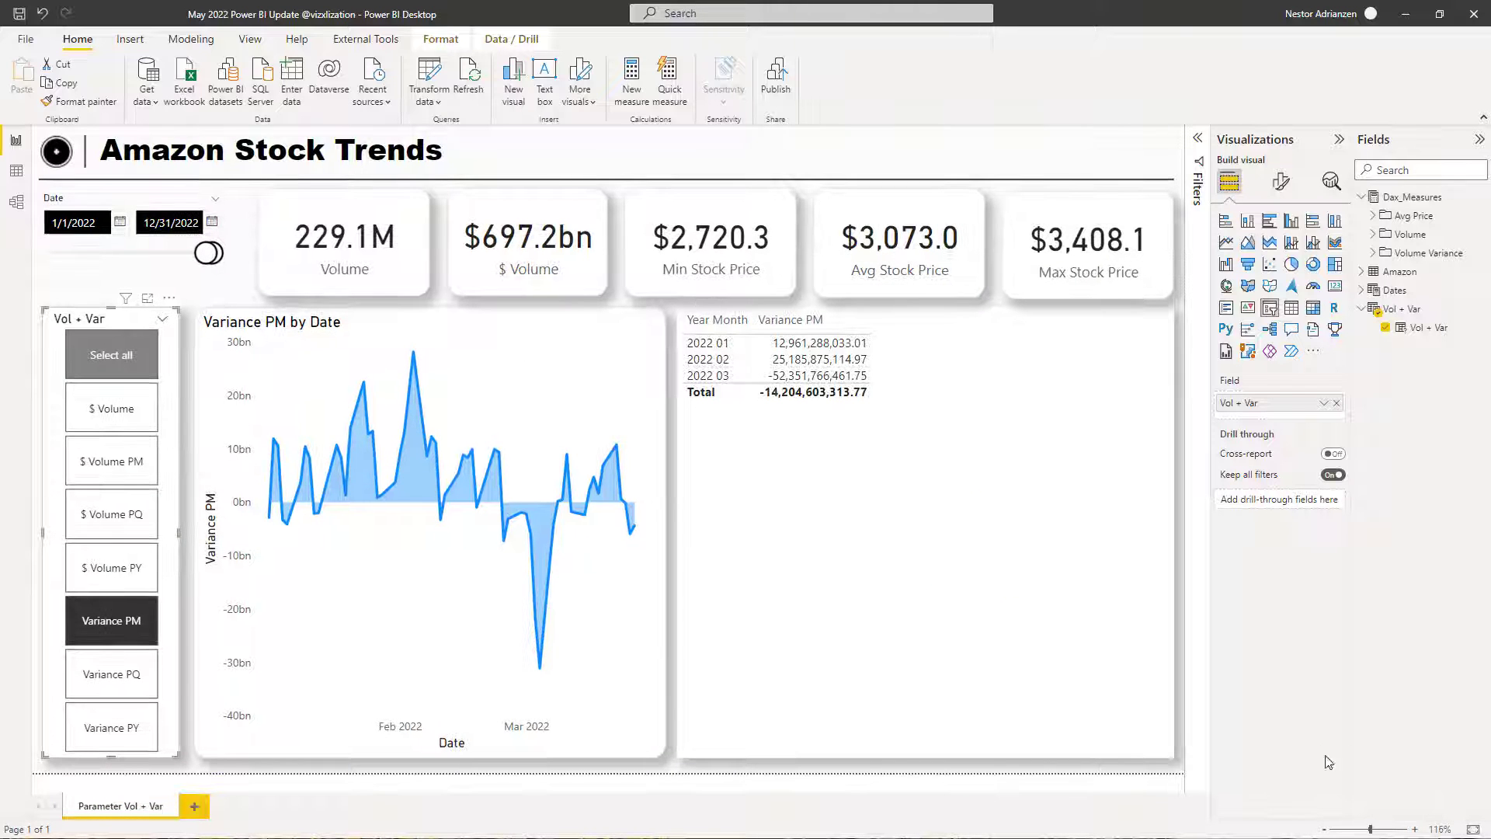
- Set the report page zoom to 33%
{"action": "left_click", "coordinate": [1441, 830]}
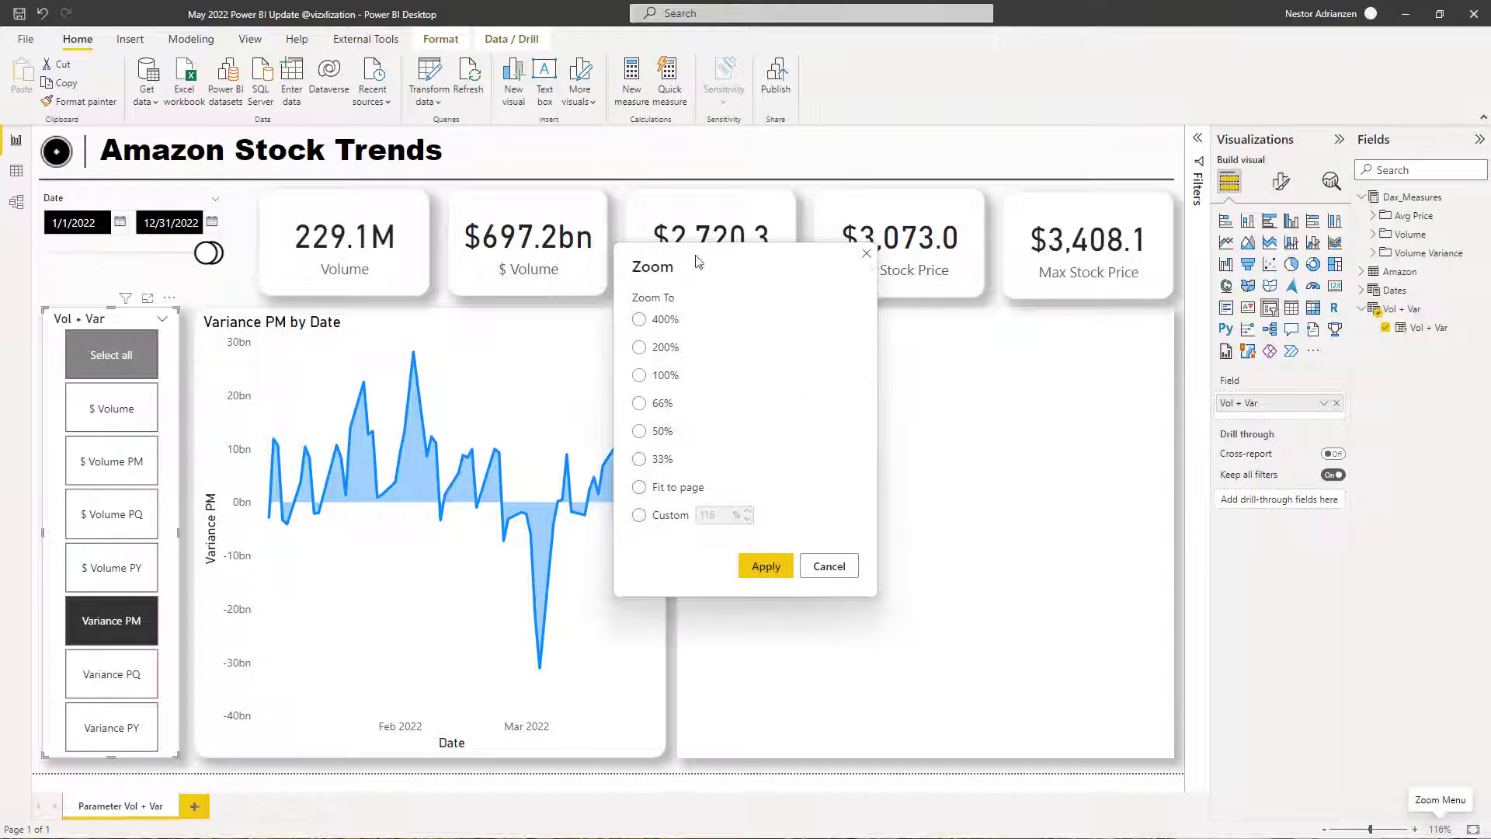
{"action": "left_click", "coordinate": [672, 526]}
{"action": "left_click", "coordinate": [639, 460]}
{"action": "left_click", "coordinate": [766, 567]}
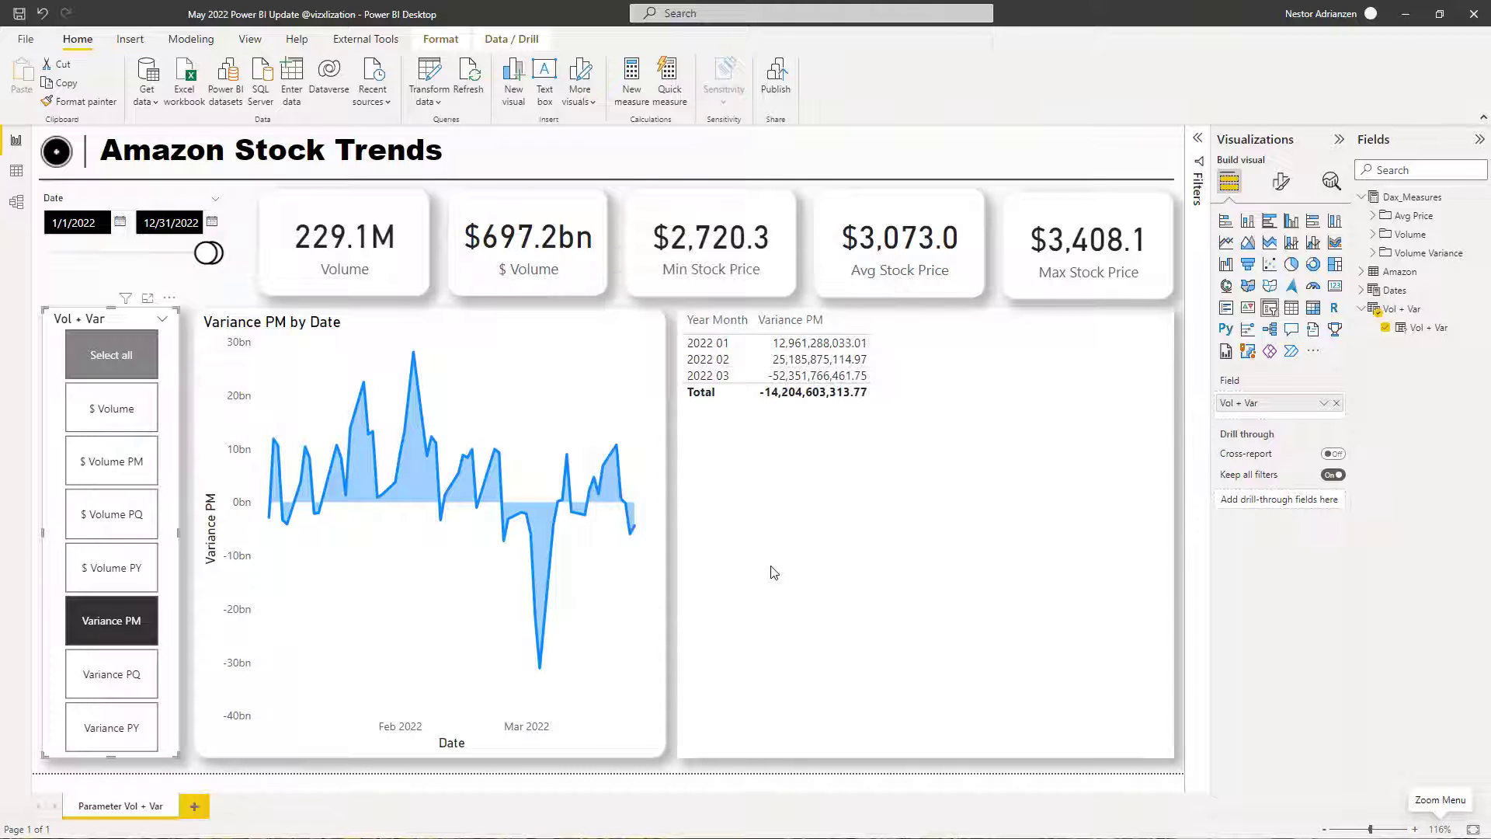
- Set a custom report page zoom of 85%, and fit the page back to the window
{"action": "left_click", "coordinate": [1439, 826]}
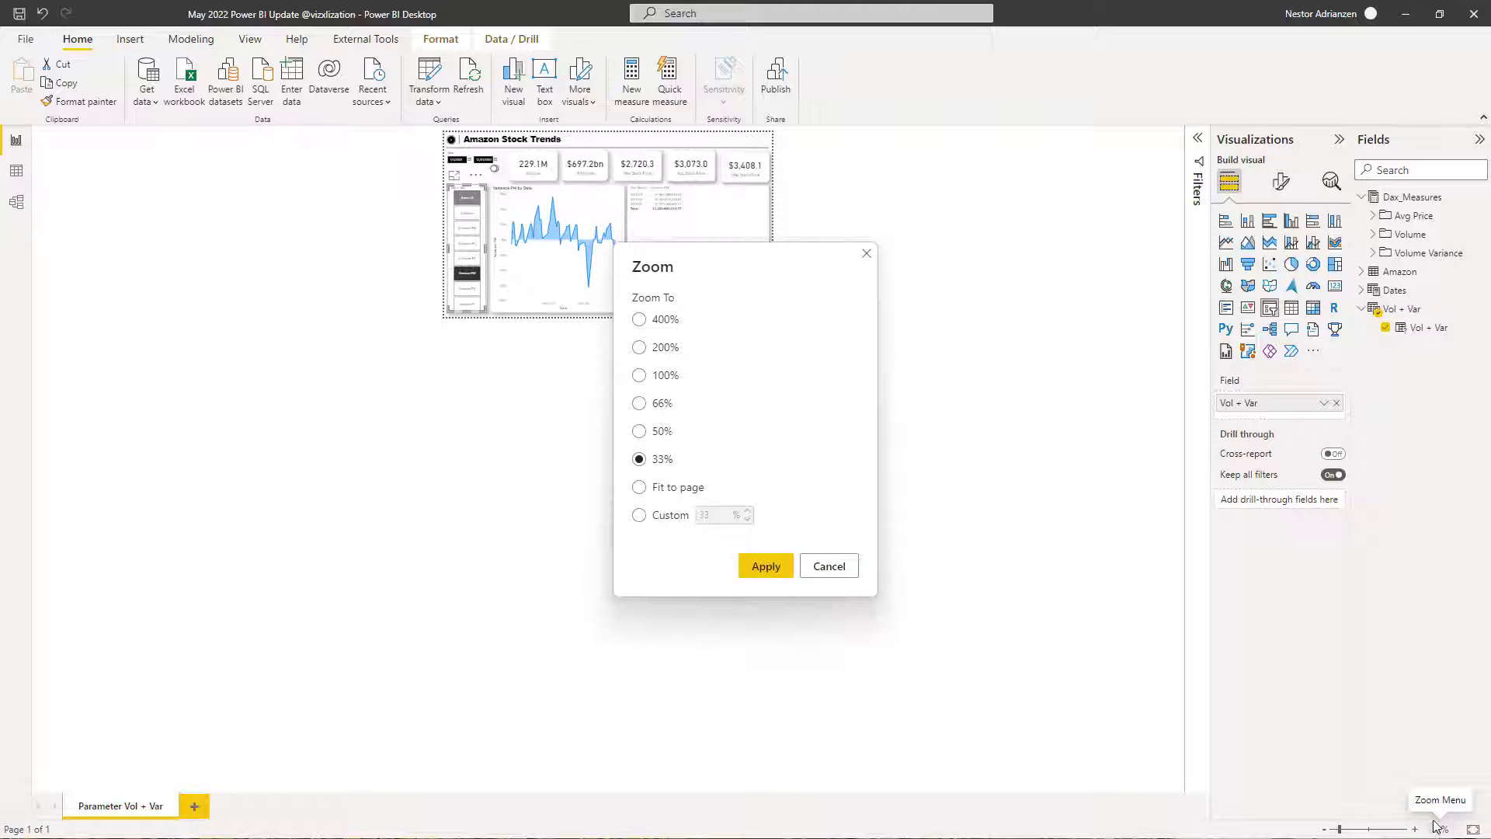
{"action": "left_click", "coordinate": [639, 517]}
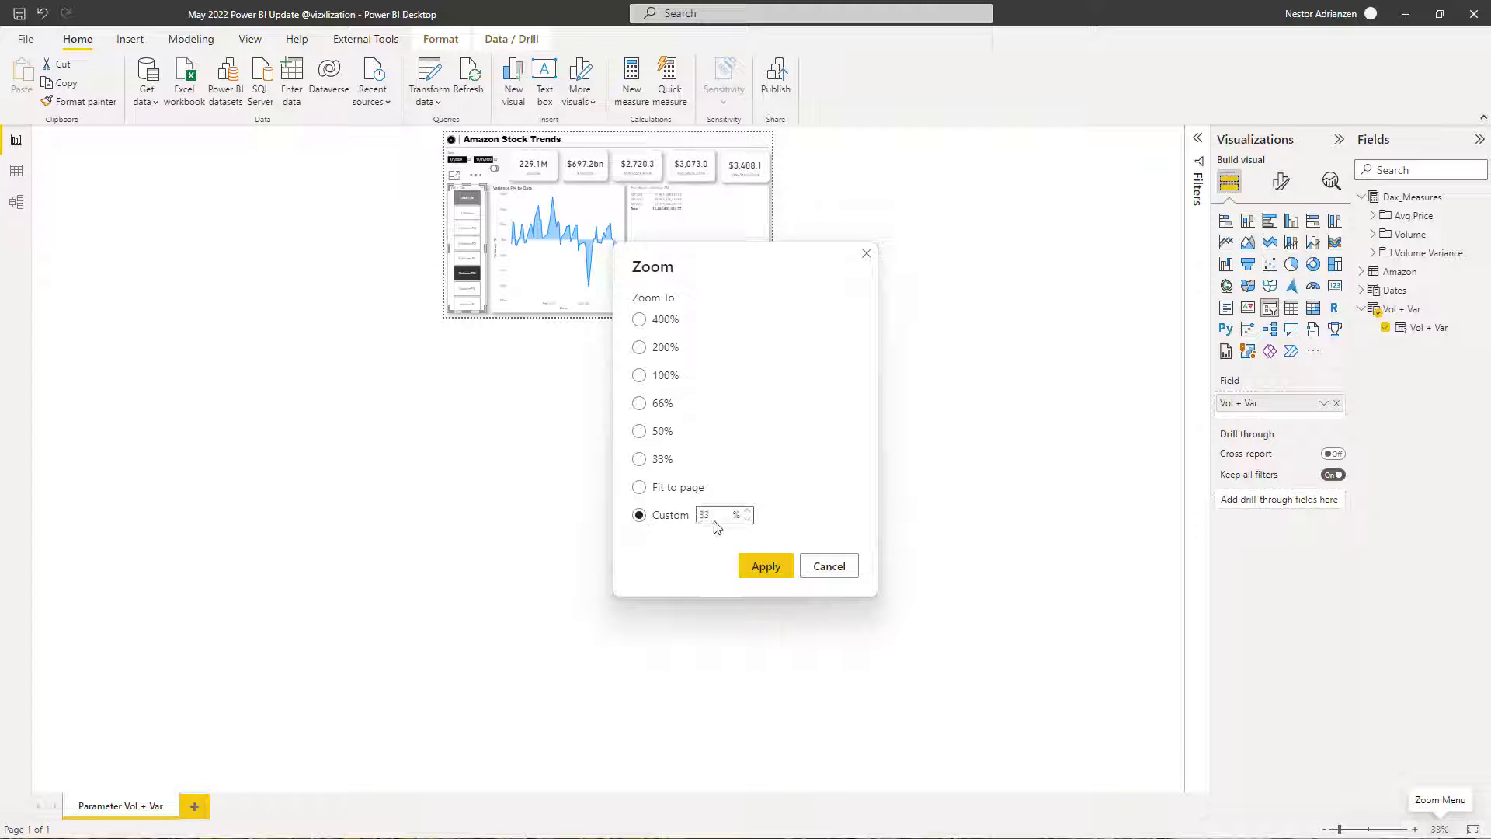
{"action": "left_click_drag", "start_coordinate": [716, 516], "coordinate": [687, 517]}
{"action": "left_click", "coordinate": [767, 566]}
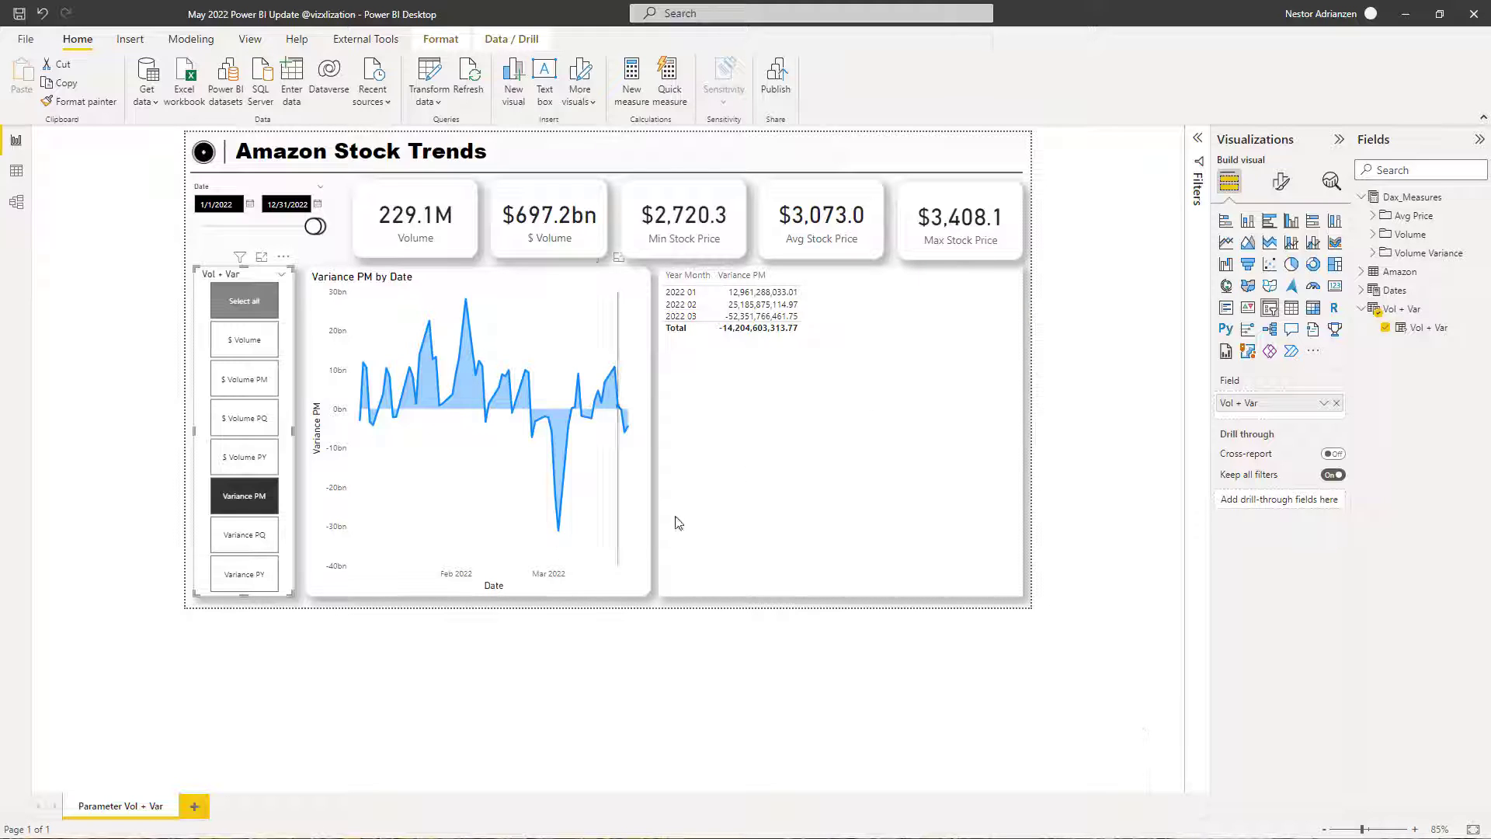
{"action": "left_click", "coordinate": [1473, 832]}
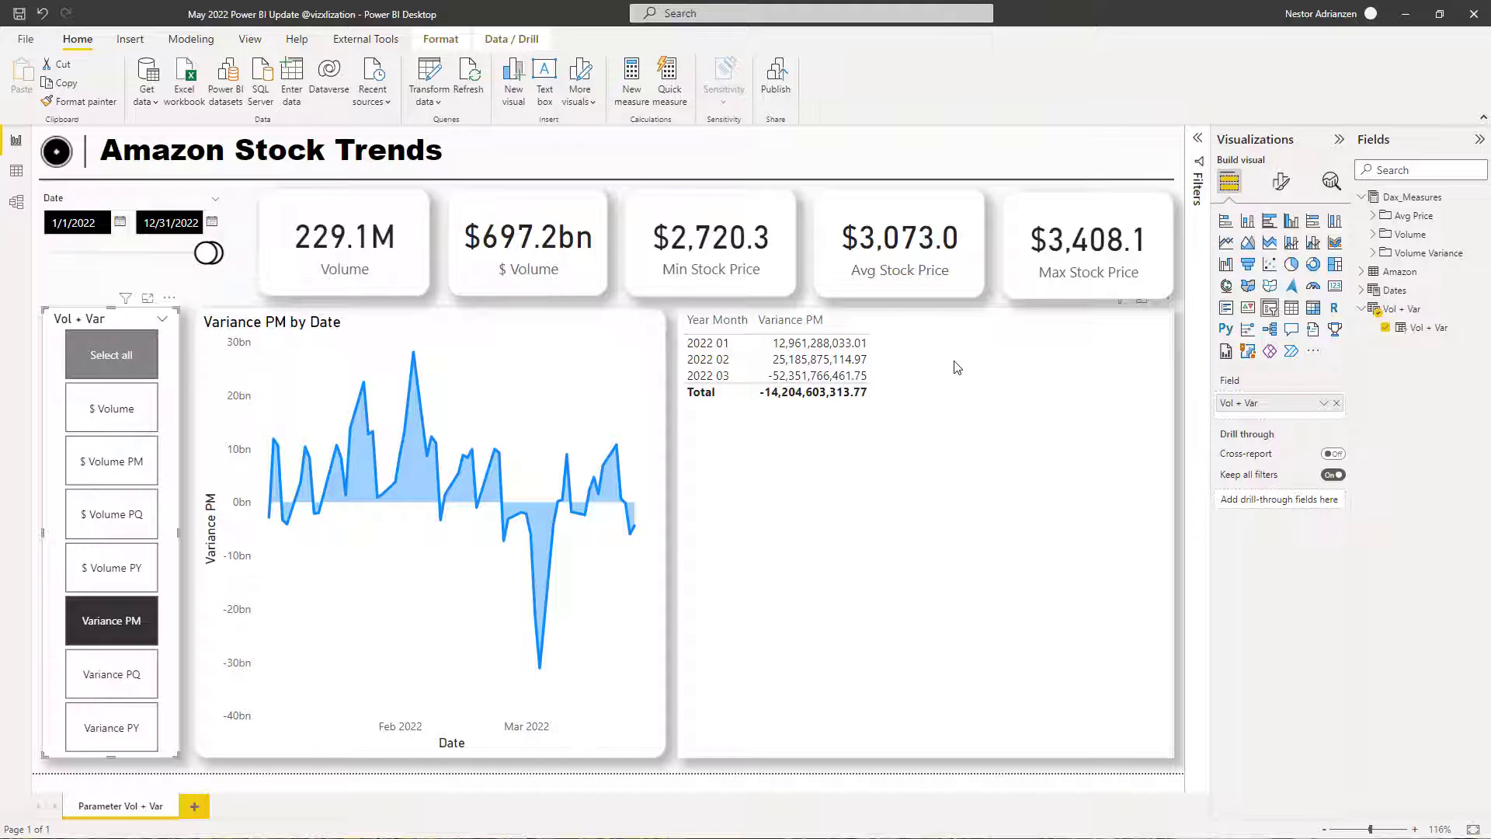
- Publish the report to the Vizxlization workspace and dismiss the publishing dialog
{"action": "left_click", "coordinate": [777, 84]}
{"action": "left_click", "coordinate": [825, 452]}
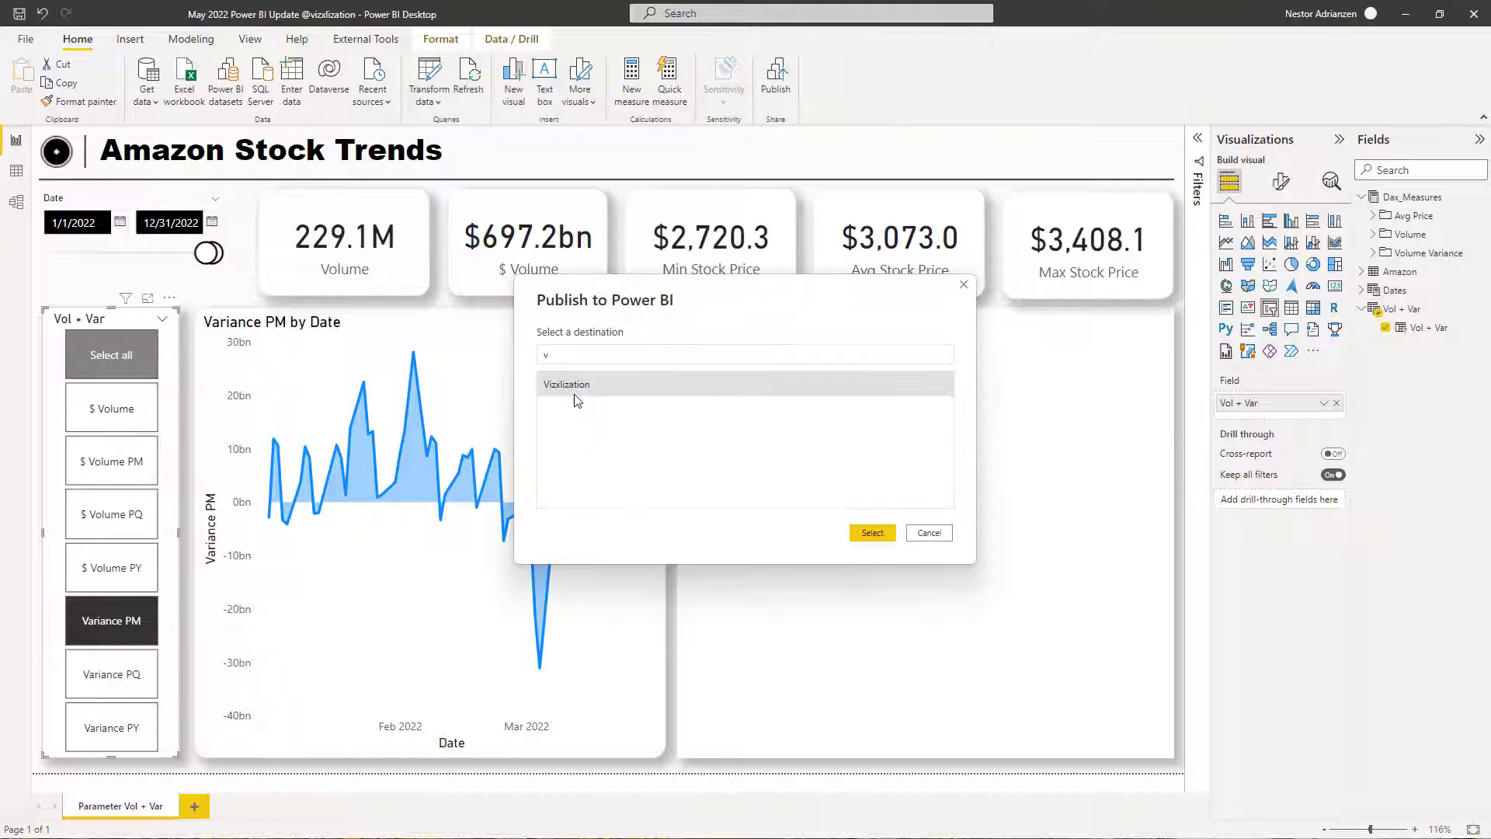
{"action": "left_click", "coordinate": [867, 533]}
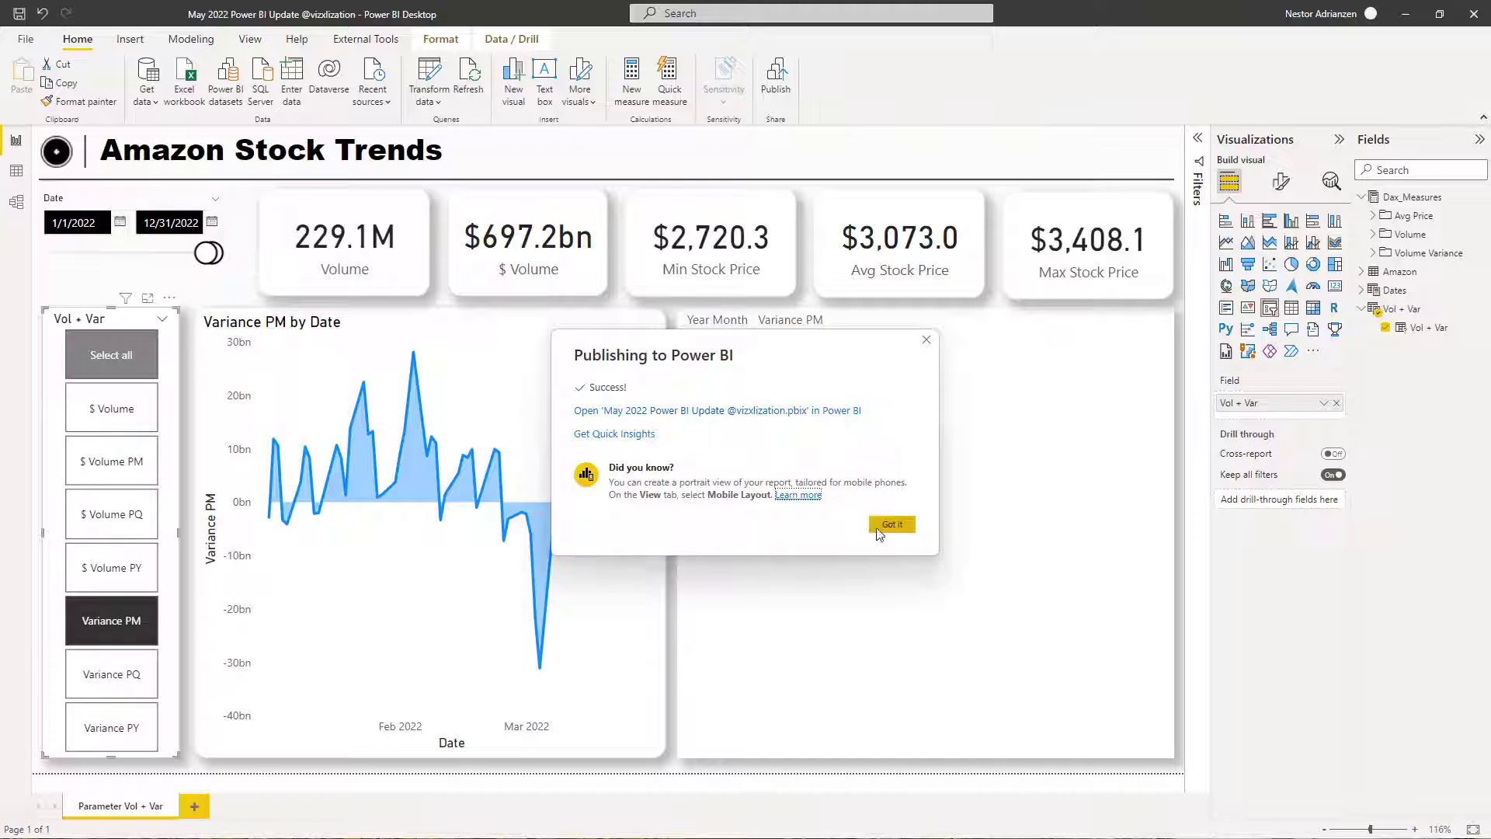
{"action": "left_click", "coordinate": [895, 529]}
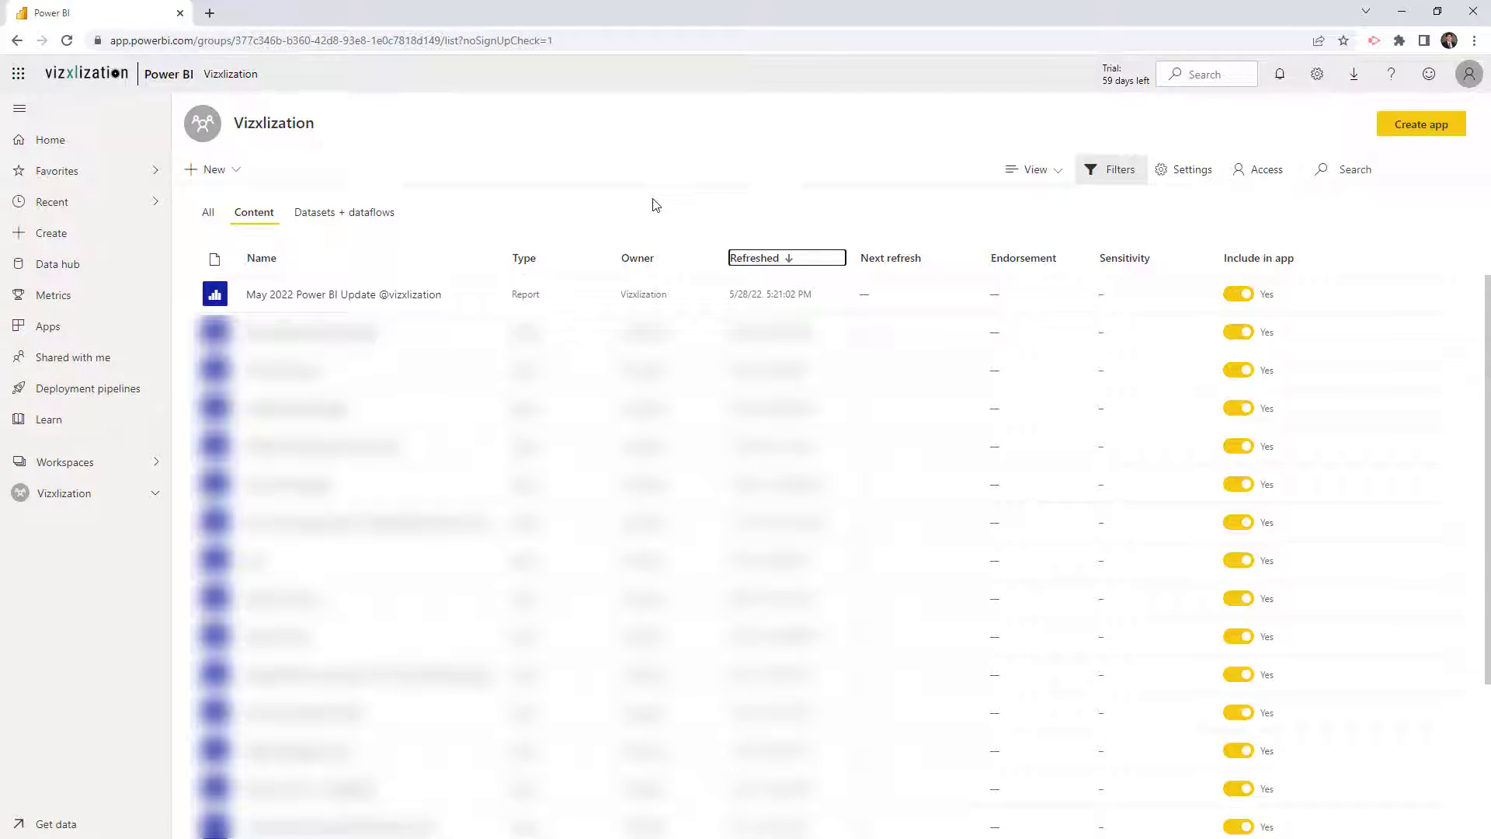
{"action": "left_click", "coordinate": [355, 301]}
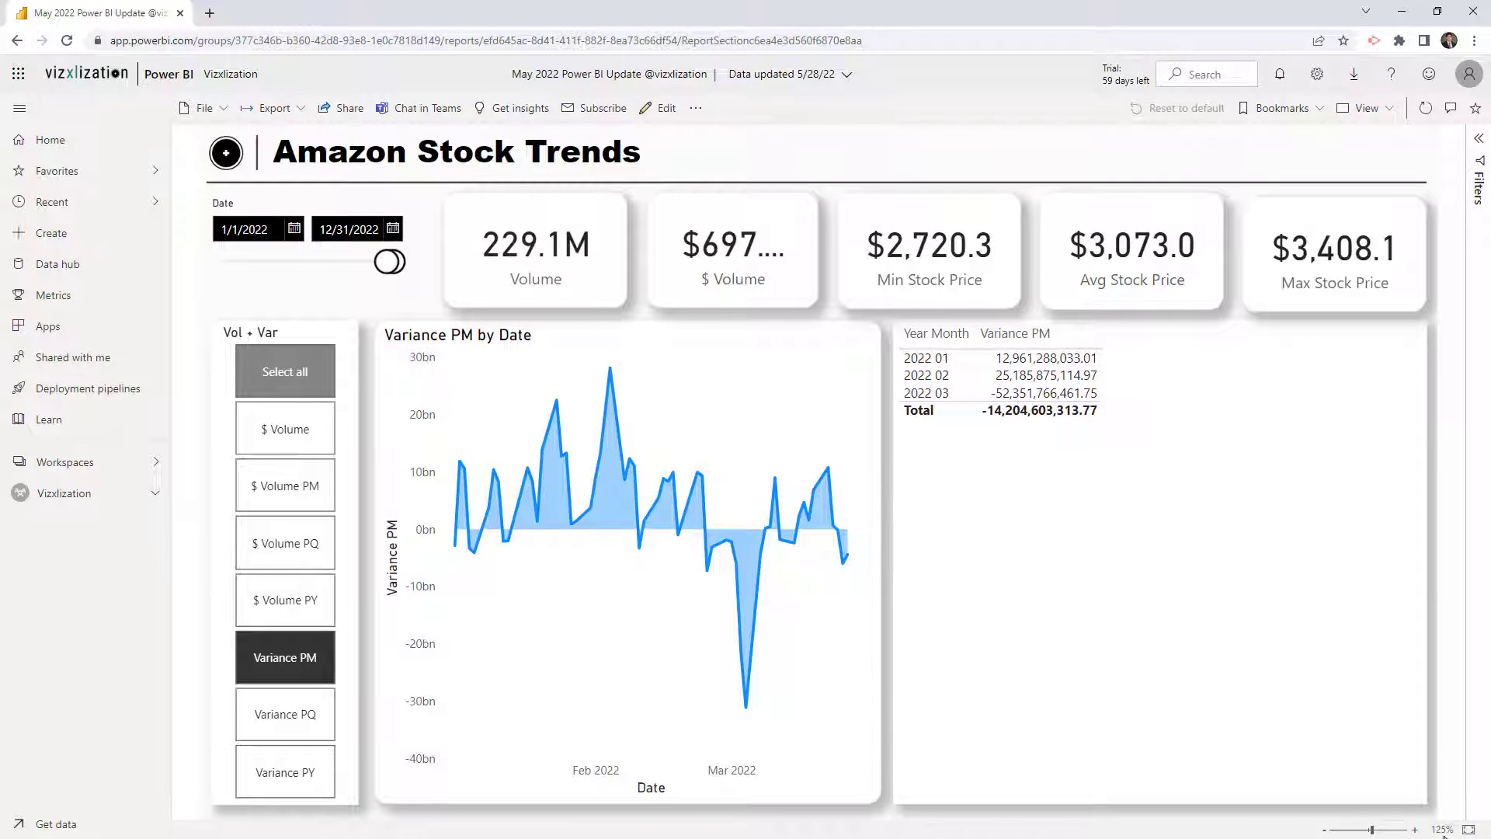
{"action": "left_click", "coordinate": [1441, 830]}
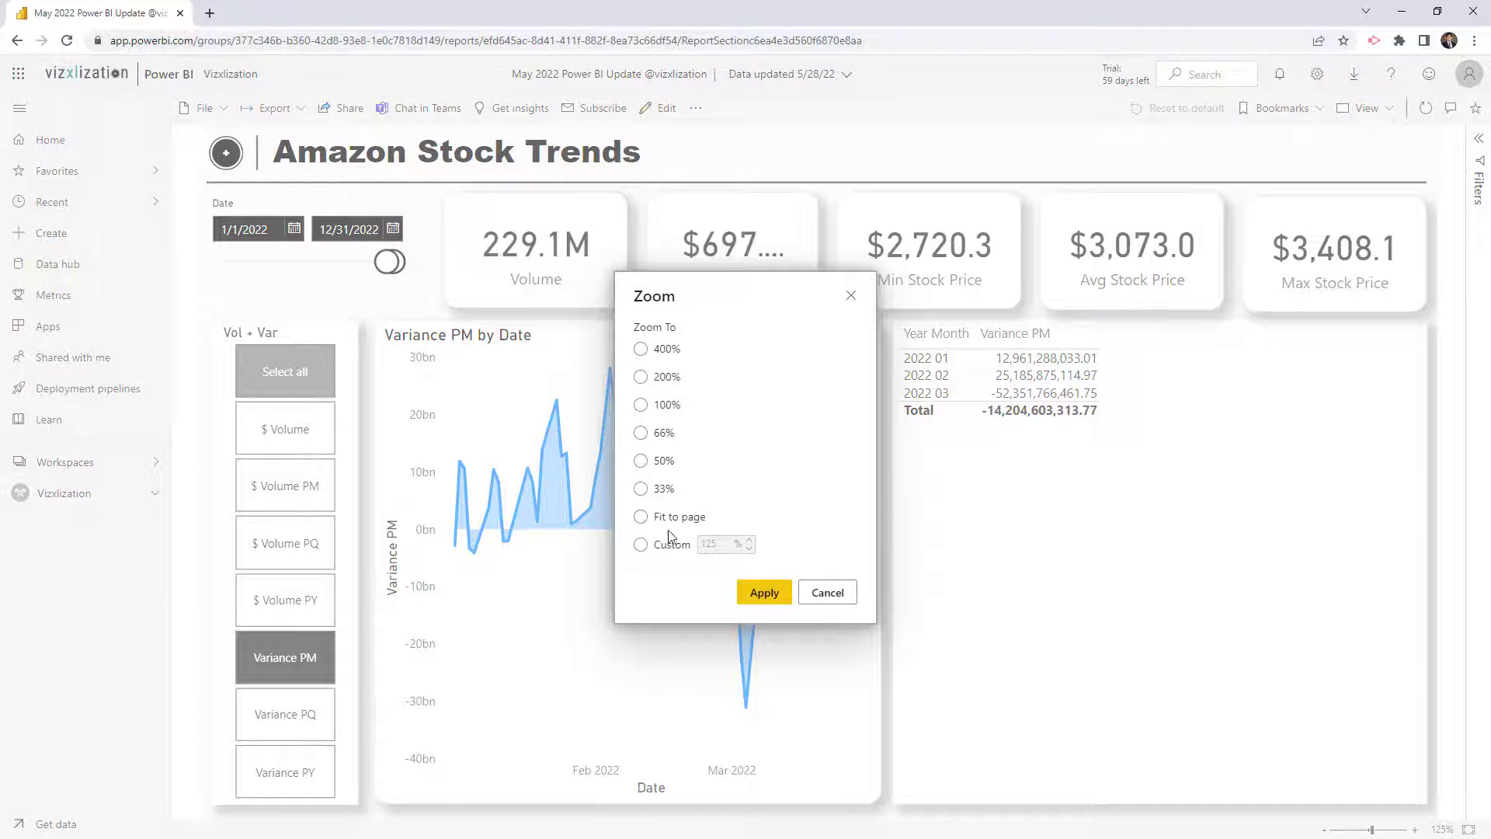
{"action": "left_click", "coordinate": [642, 462]}
{"action": "left_click", "coordinate": [763, 593]}
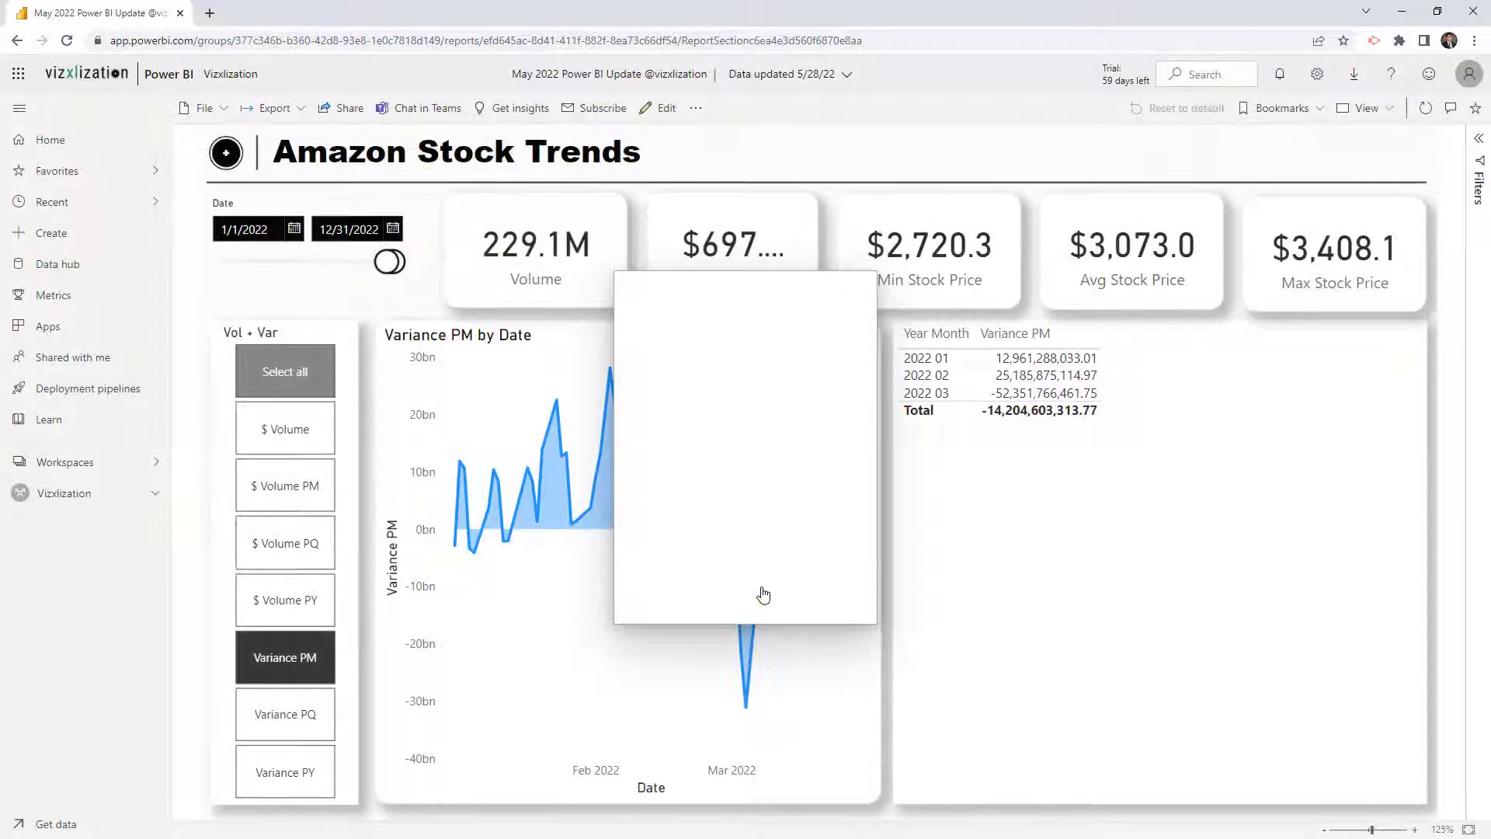
- Set the published report's page zoom to 200%
{"action": "left_click", "coordinate": [1441, 830]}
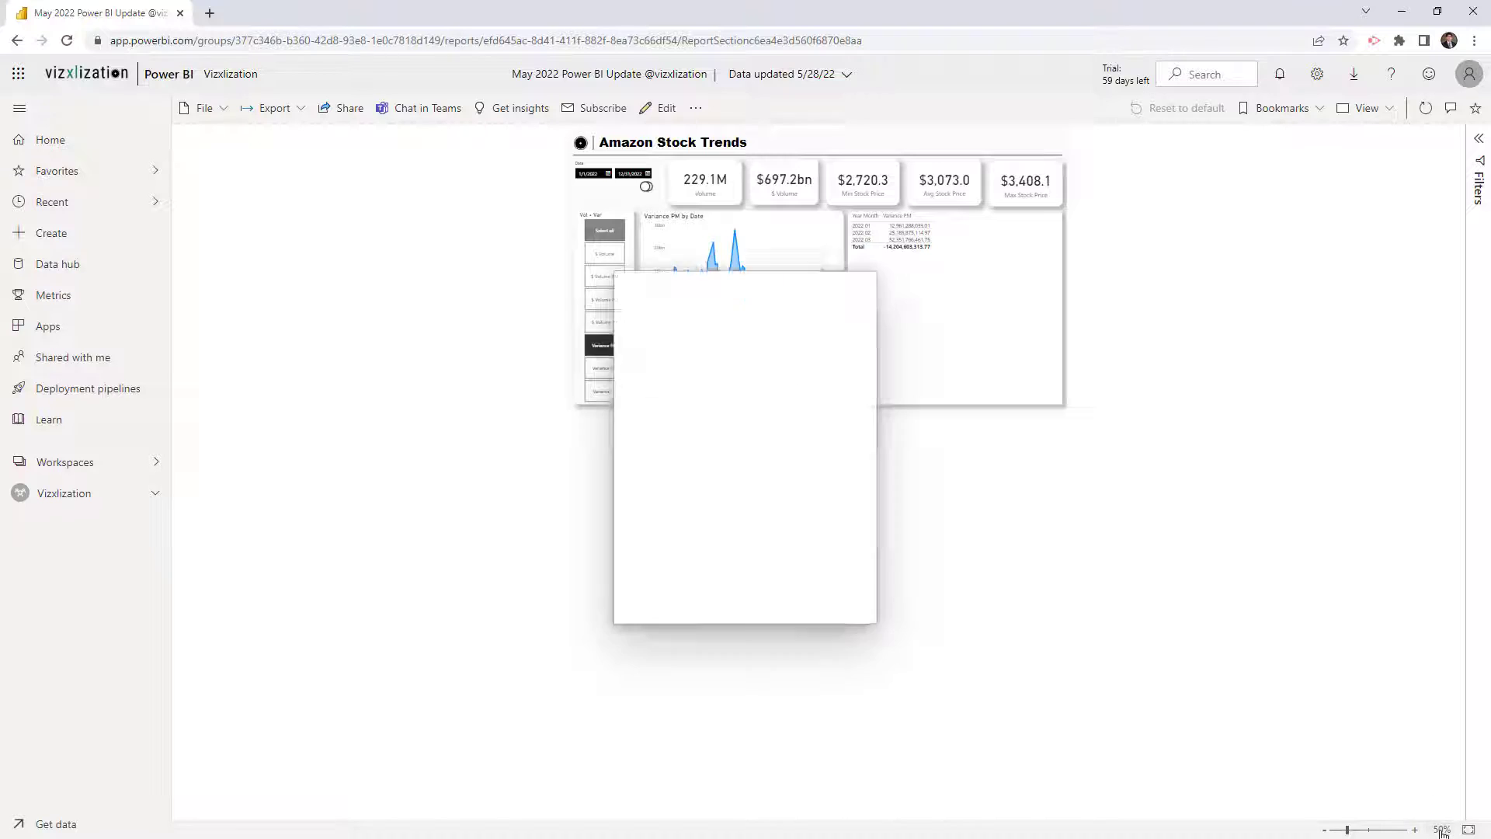
{"action": "left_click", "coordinate": [641, 376]}
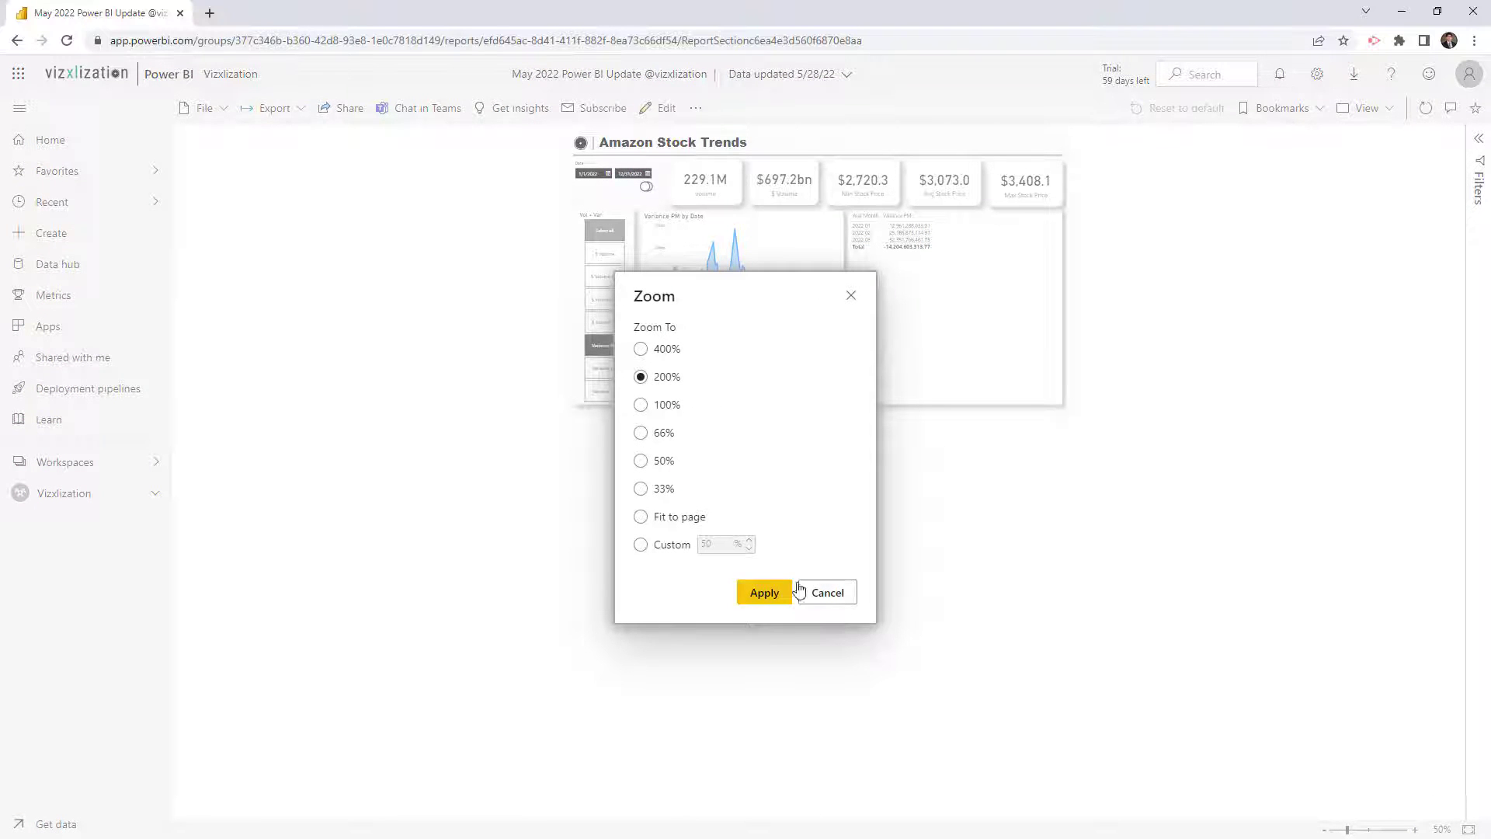
{"action": "left_click", "coordinate": [773, 592]}
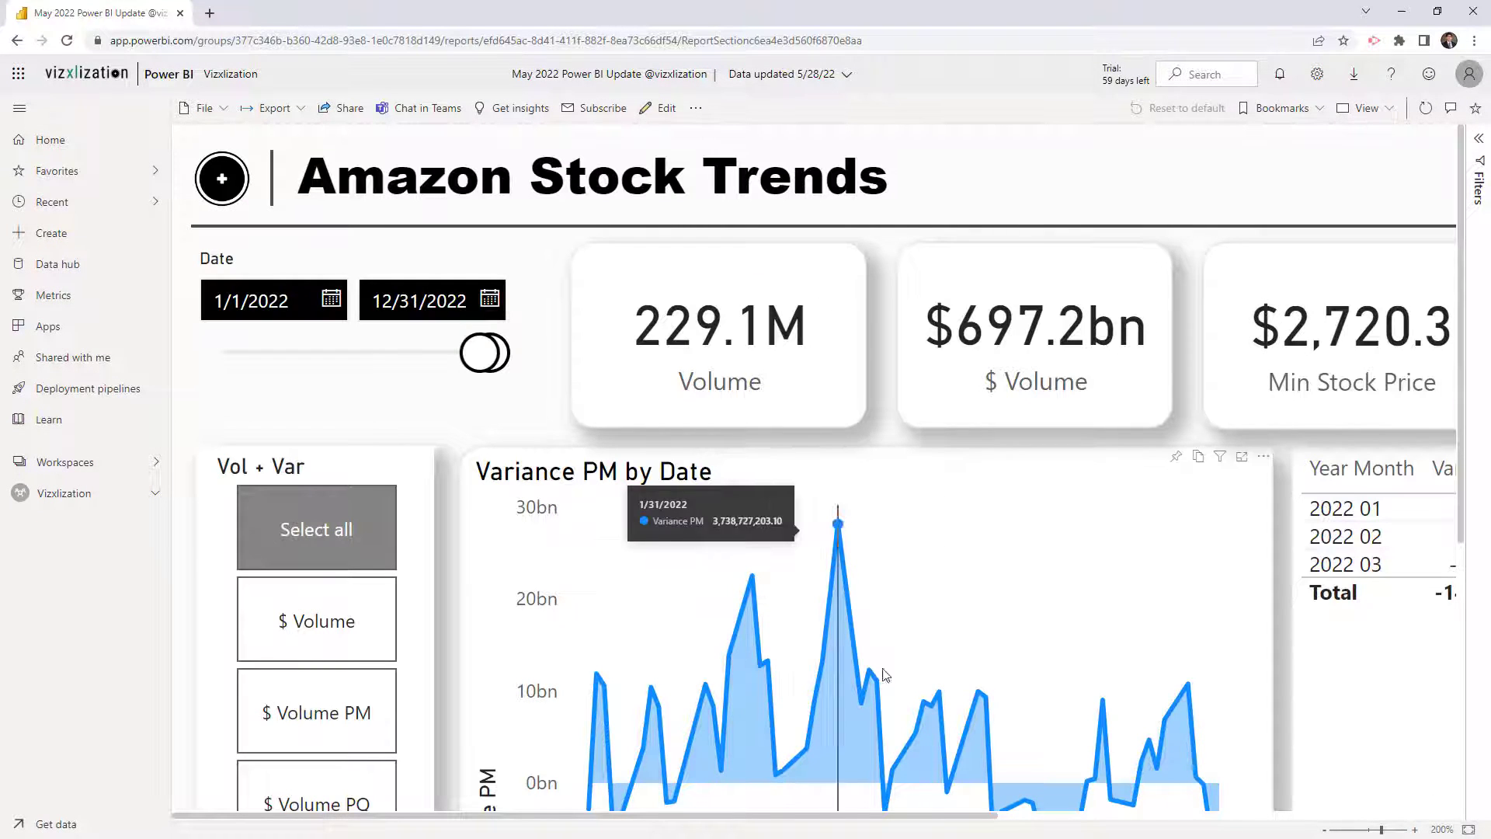
- Examine the magnified cards, Variance PM chart and table across the published page, and fit the page back to the window
{"action": "left_click_drag", "start_coordinate": [881, 820], "coordinate": [1398, 822]}
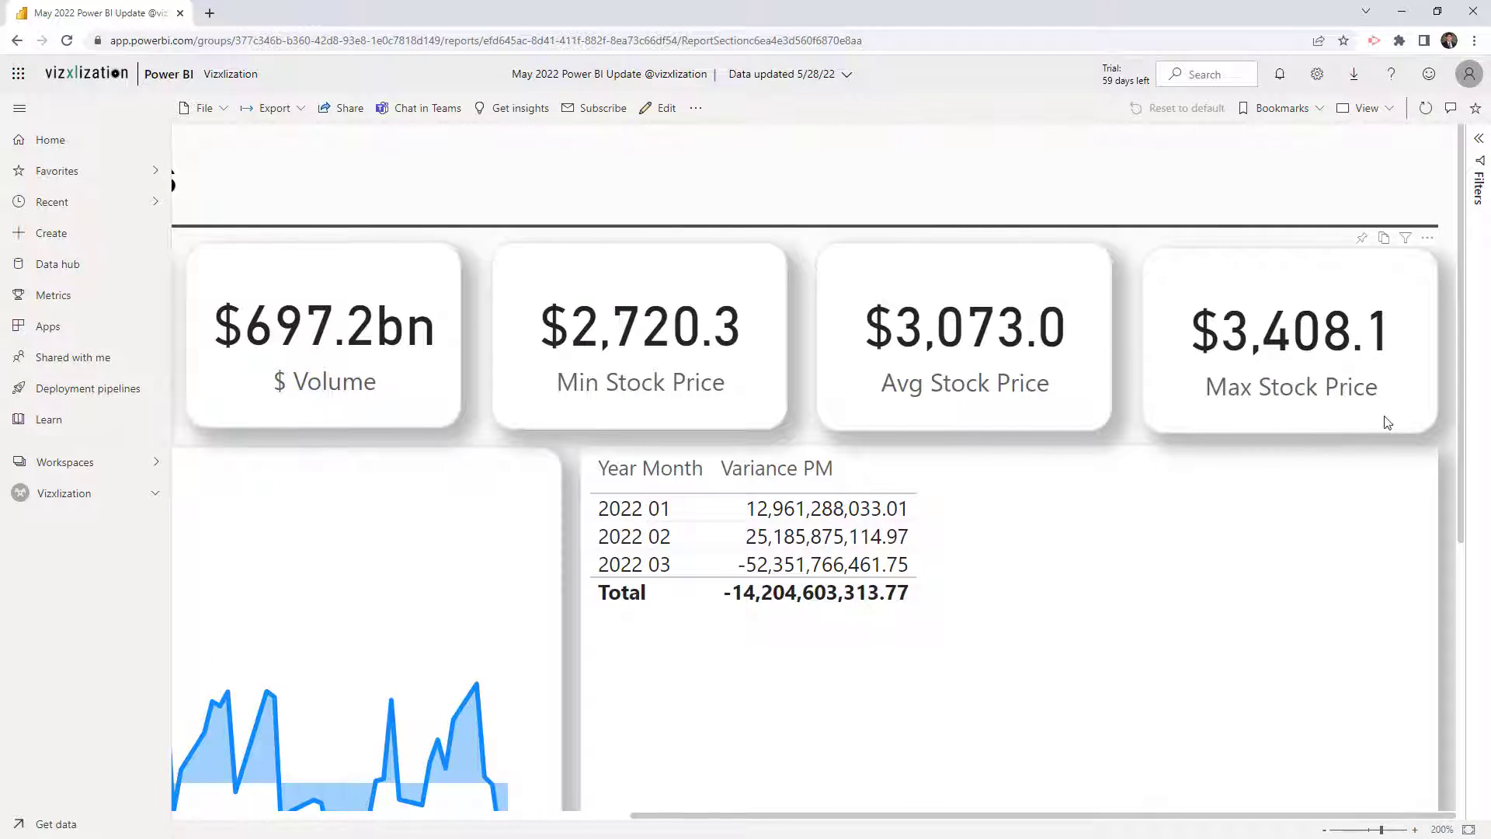
{"action": "scroll", "coordinate": [1158, 520], "scroll_direction": "down", "scroll_amount": 5}
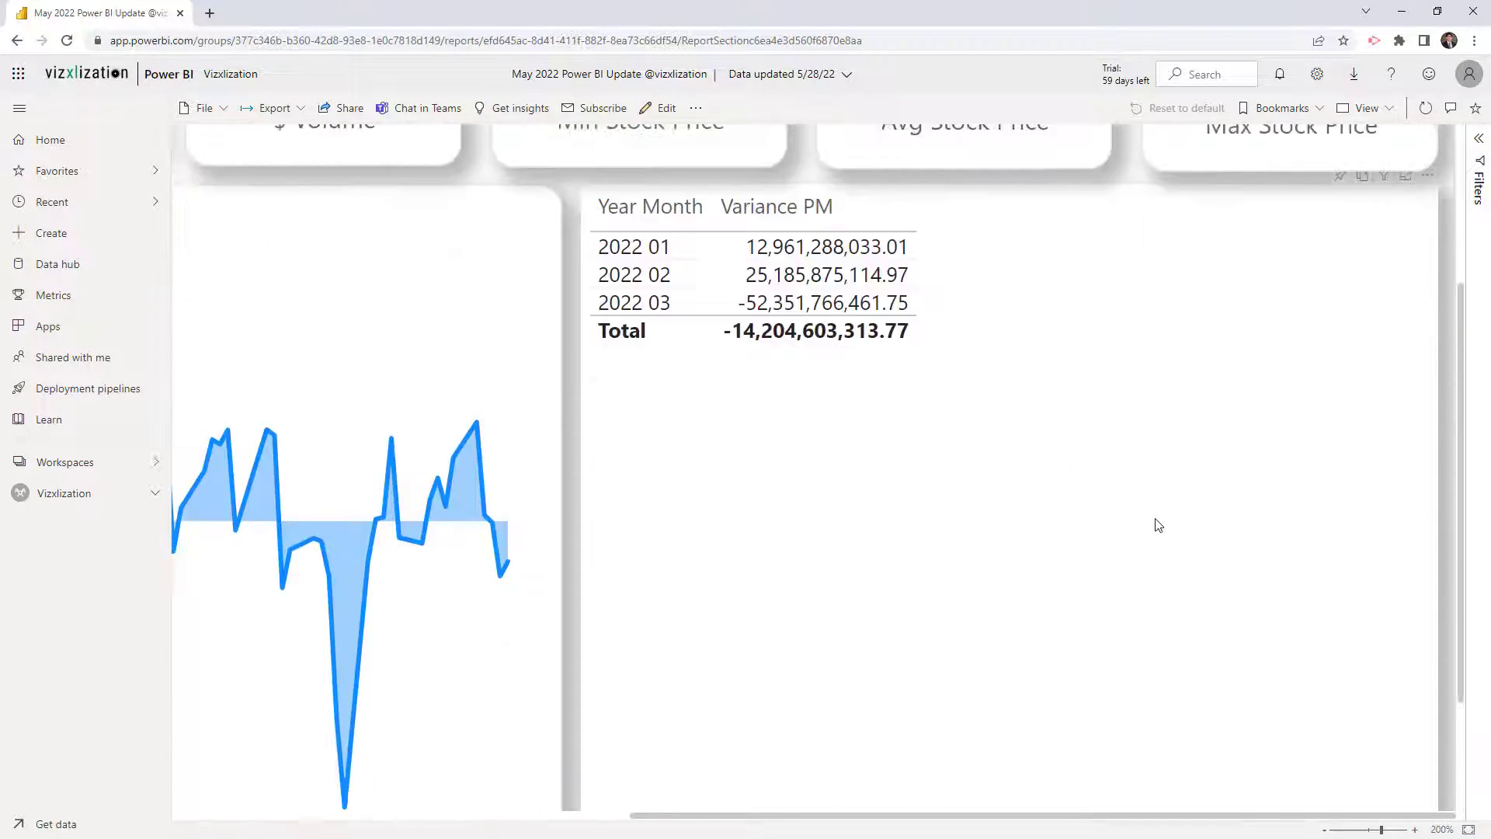
{"action": "scroll", "coordinate": [1325, 459], "scroll_direction": "down", "scroll_amount": 1}
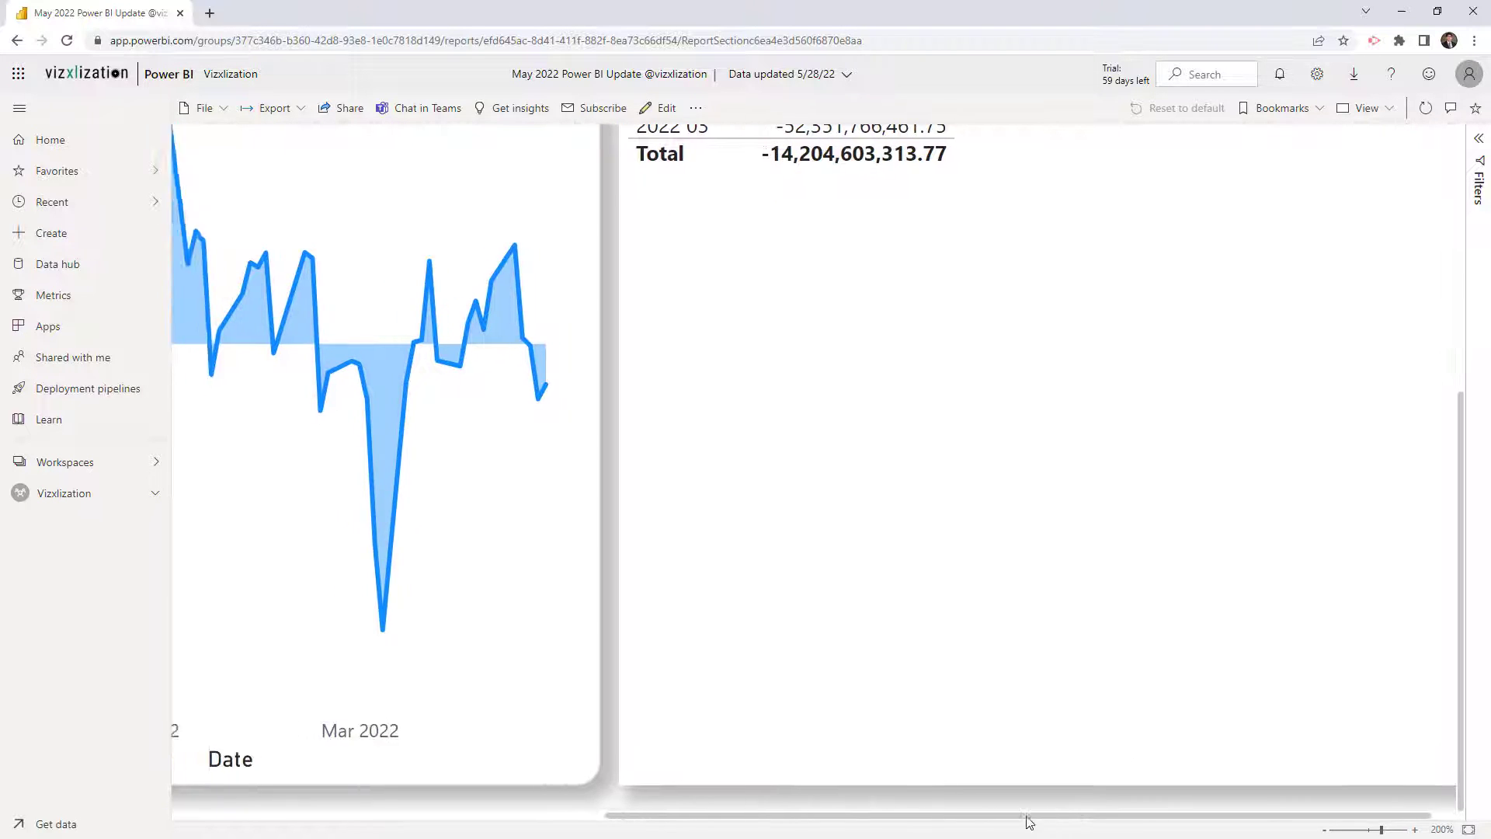
{"action": "scroll", "coordinate": [1076, 825], "scroll_direction": "down", "scroll_amount": 3}
{"action": "scroll", "coordinate": [1070, 758], "scroll_direction": "up", "scroll_amount": 3}
{"action": "scroll", "coordinate": [1069, 757], "scroll_direction": "right", "scroll_amount": 2}
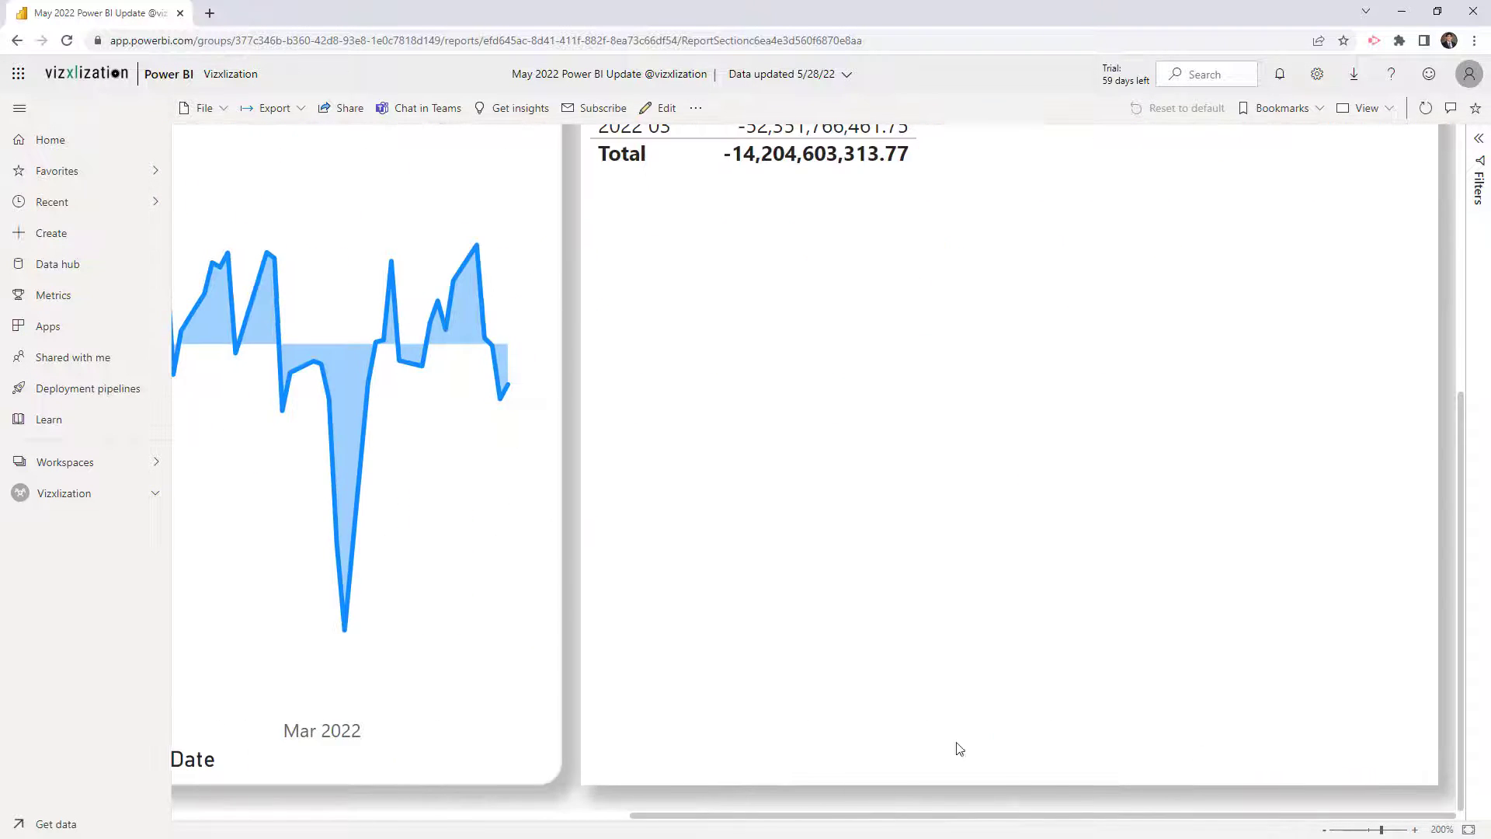
{"action": "scroll", "coordinate": [955, 742], "scroll_direction": "left", "scroll_amount": 7}
{"action": "scroll", "coordinate": [855, 467], "scroll_direction": "up", "scroll_amount": 6}
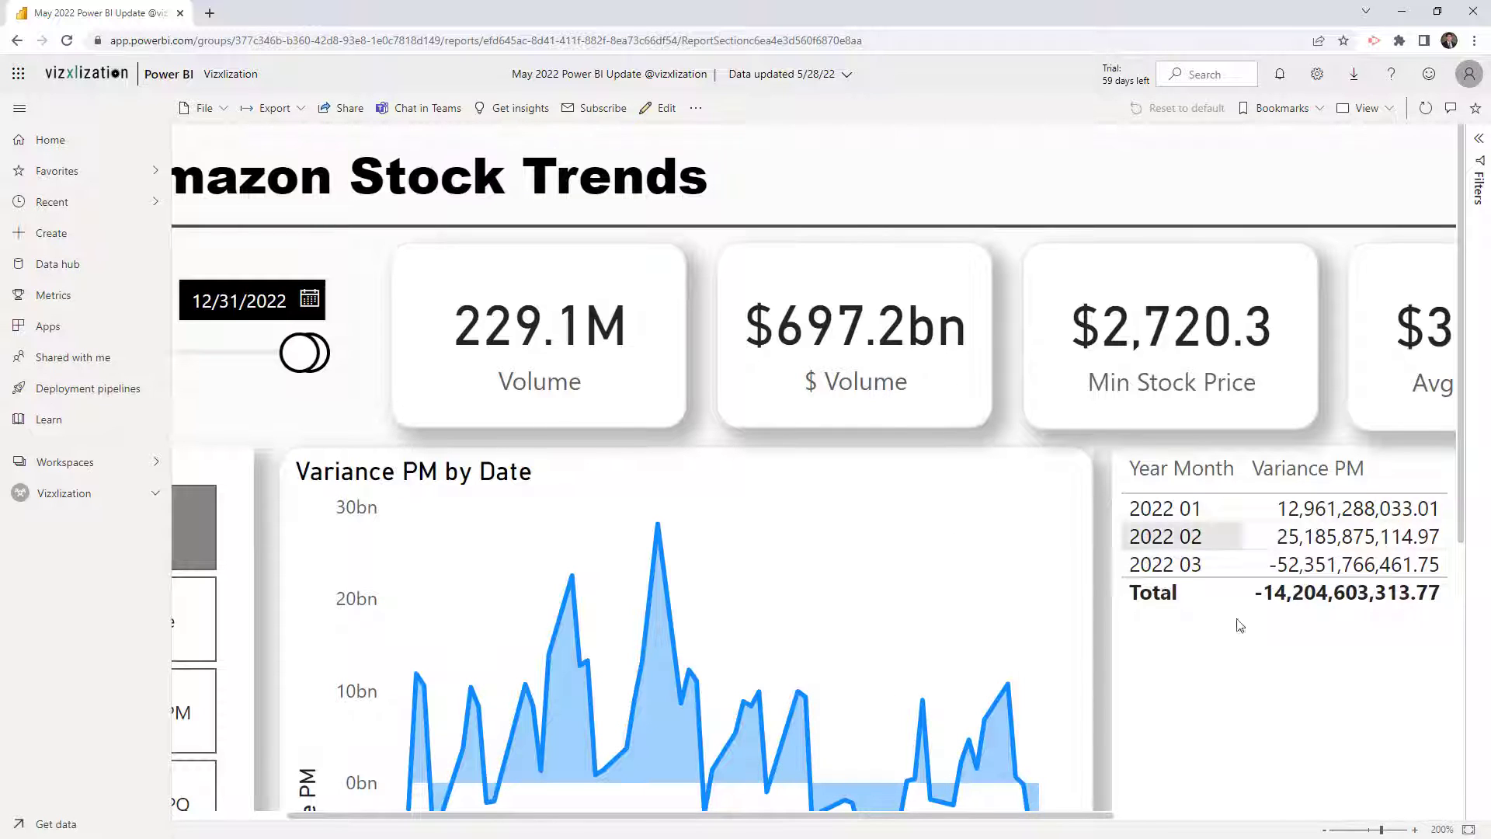
{"action": "left_click", "coordinate": [1469, 830]}
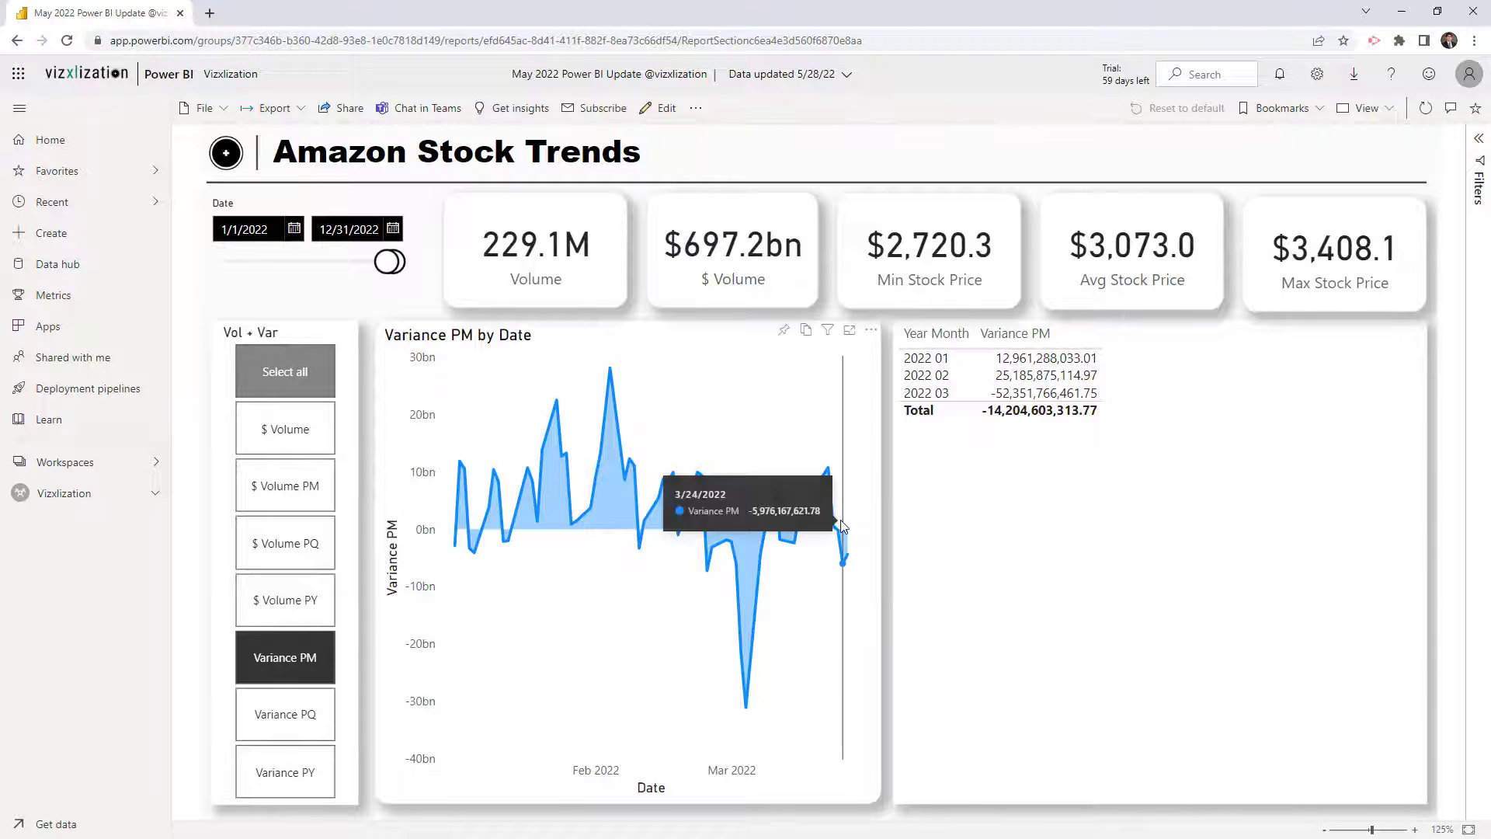